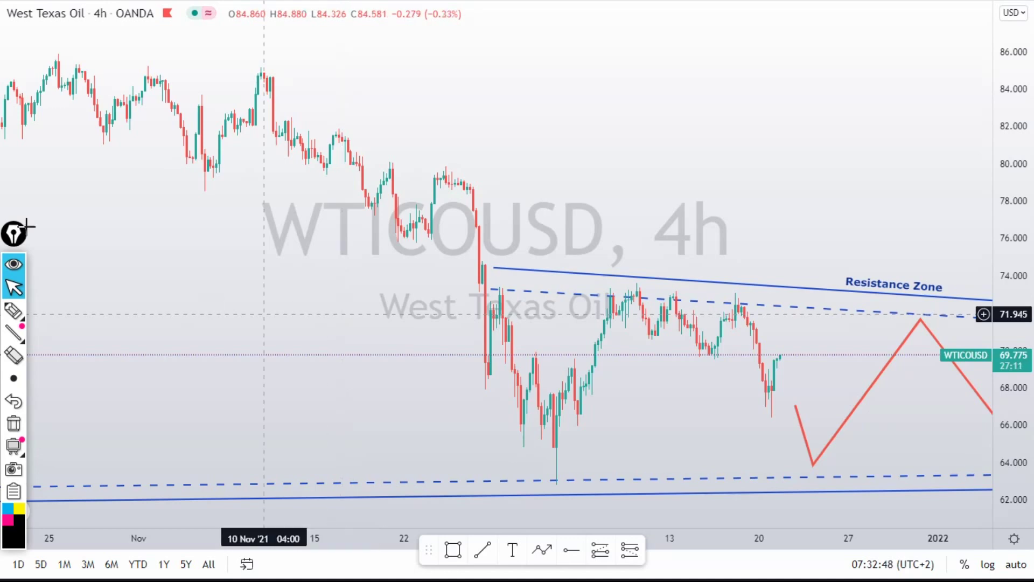
# Switch the West Texas Oil chart to the 1-day interval.
pyautogui.moveTo(428, 341); pyautogui.dragTo(228, 365)
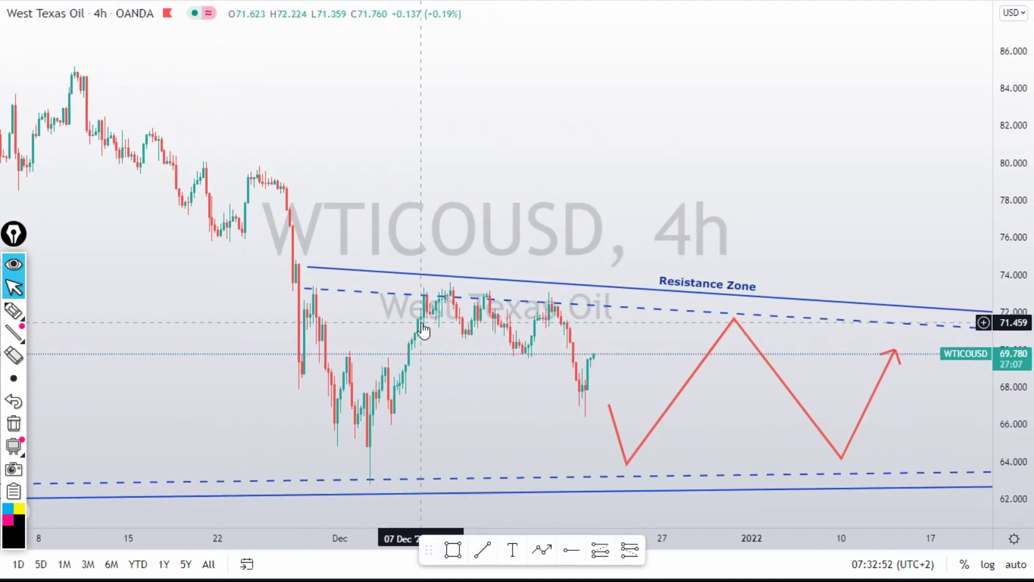
pyautogui.scroll(-2, 420, 328)
pyautogui.scroll(-2, 420, 328)
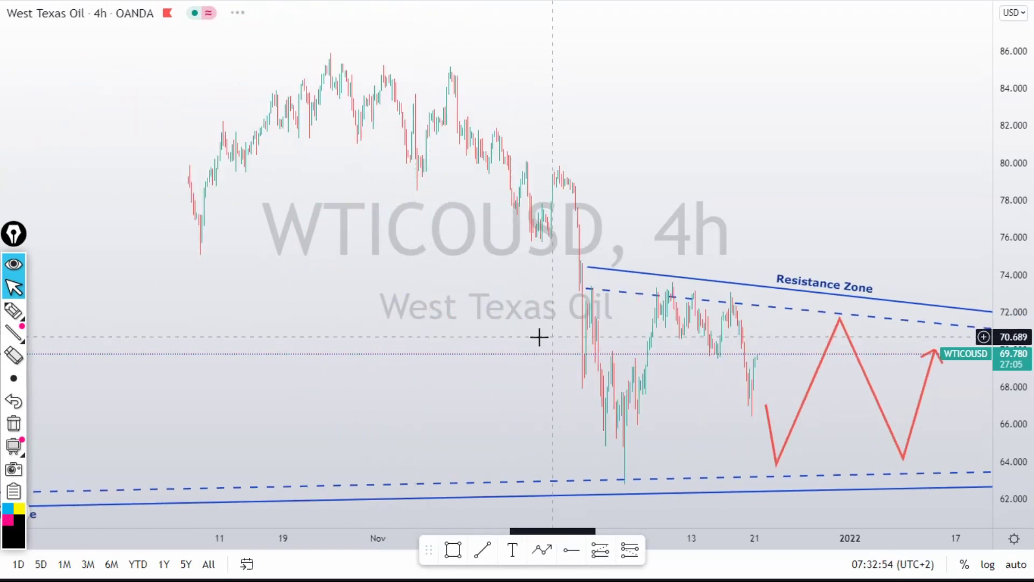
pyautogui.scroll(-2, 538, 337)
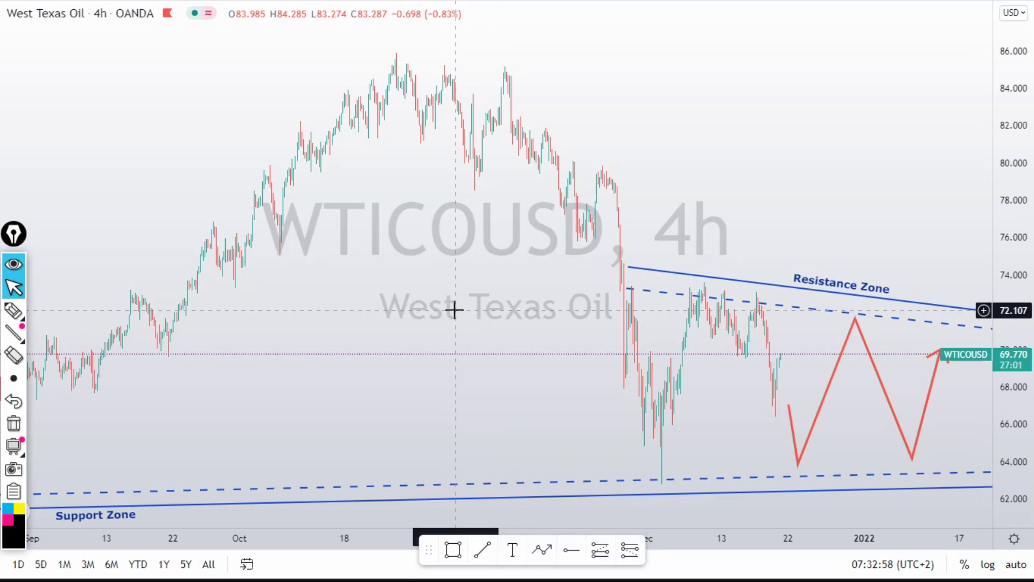
pyautogui.scroll(2, 454, 310)
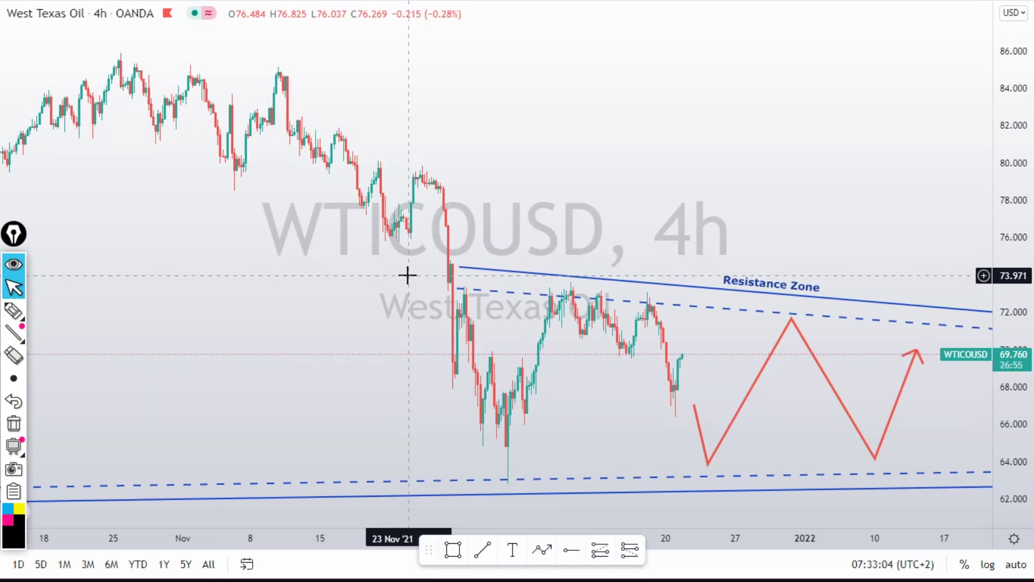
pyautogui.write('1D')
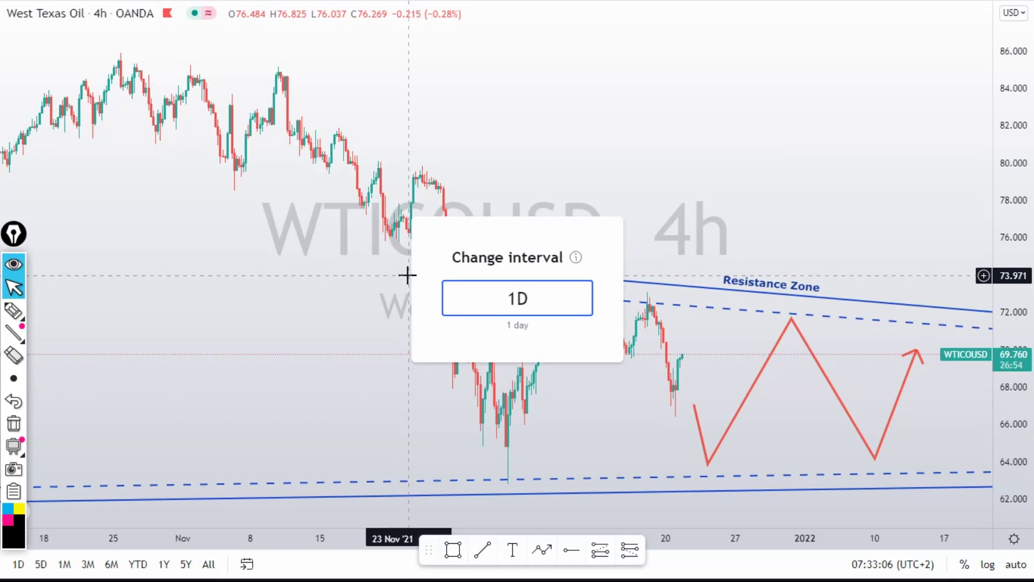
pyautogui.press('Return')
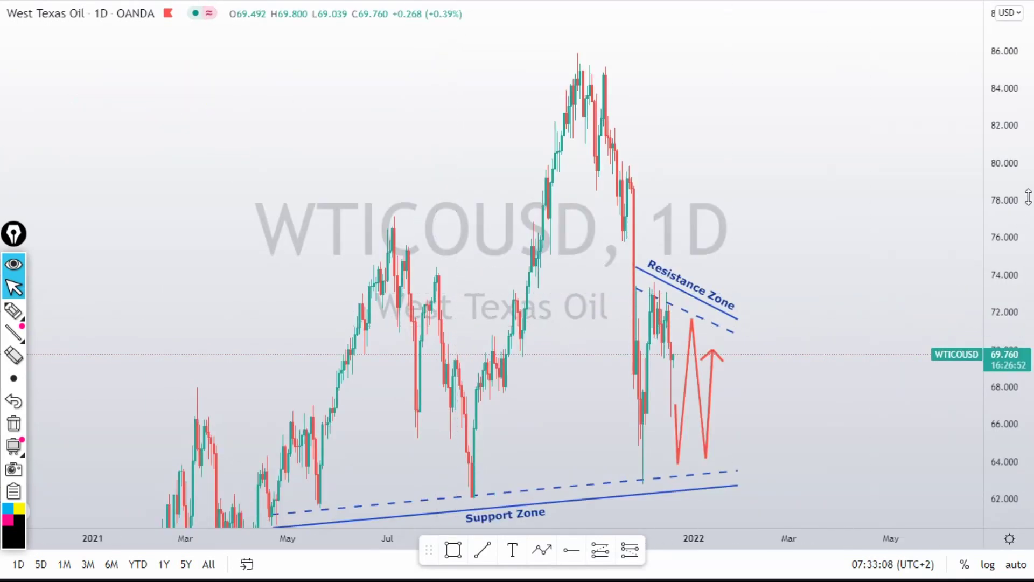
# Trace the support zone on the daily chart with a freehand black pen line.
pyautogui.moveTo(1007, 197); pyautogui.dragTo(1009, 423)
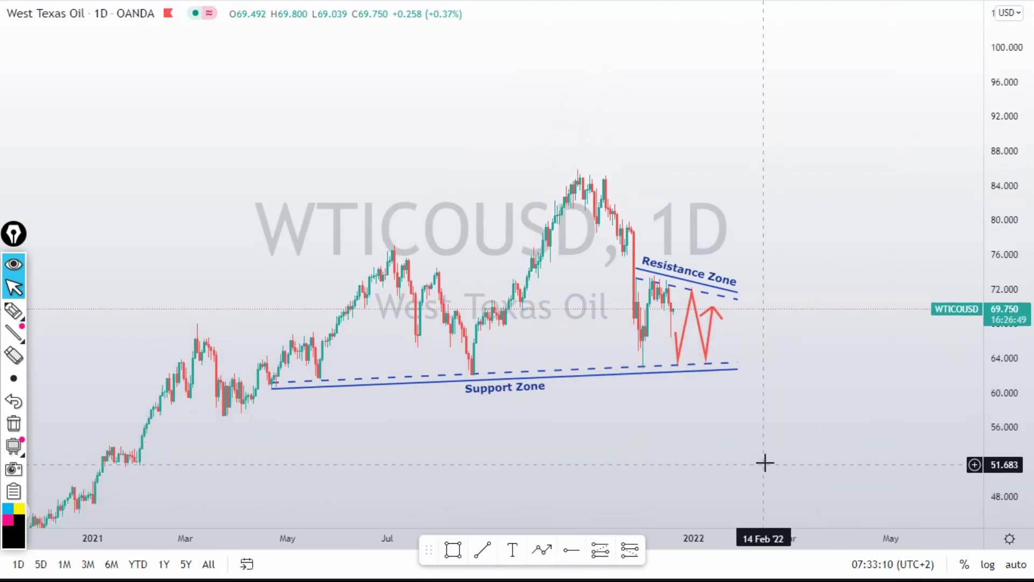
pyautogui.scroll(2, 761, 454)
pyautogui.scroll(-2, 388, 448)
pyautogui.scroll(2, 621, 458)
pyautogui.moveTo(621, 469)
pyautogui.mouseDown()
pyautogui.moveTo(706, 446)
pyautogui.moveTo(711, 407)
pyautogui.mouseUp()
pyautogui.click(14, 310)
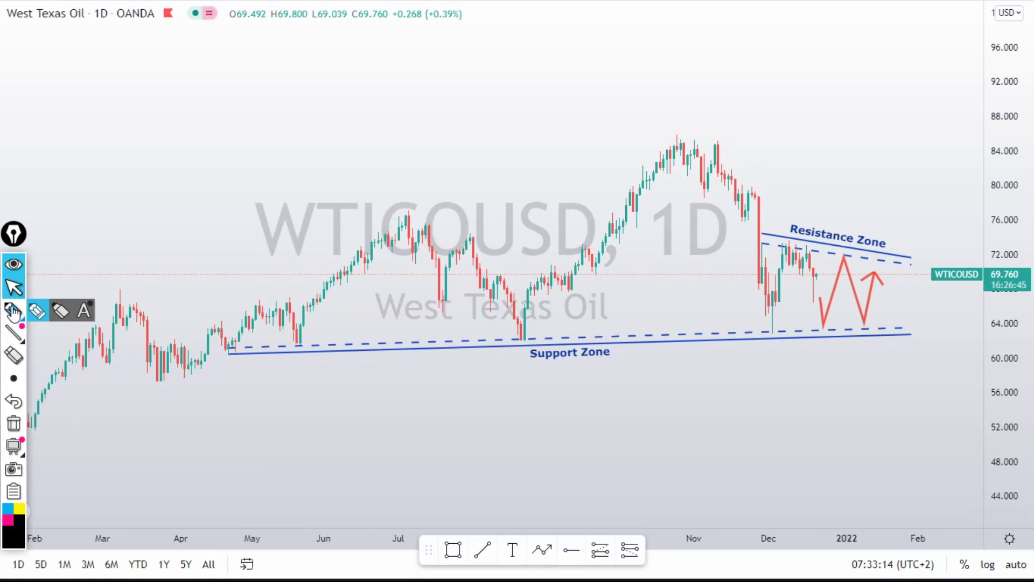
pyautogui.moveTo(229, 352); pyautogui.dragTo(941, 340)
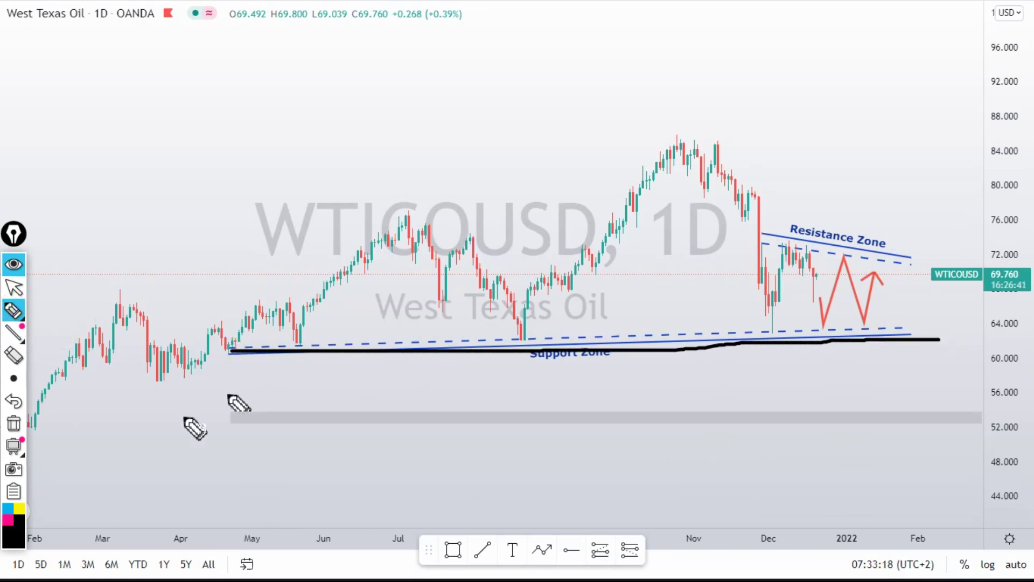
# Draw three upward arrows at the support zone's touch points and a rising line beneath, and clear all pen marks.
pyautogui.moveTo(321, 380)
pyautogui.mouseDown()
pyautogui.moveTo(347, 358)
pyautogui.moveTo(317, 357)
pyautogui.mouseUp()
pyautogui.moveTo(633, 354)
pyautogui.mouseDown()
pyautogui.moveTo(624, 387)
pyautogui.moveTo(665, 377)
pyautogui.moveTo(636, 354)
pyautogui.moveTo(634, 403)
pyautogui.mouseUp()
pyautogui.moveTo(246, 346); pyautogui.dragTo(649, 343)
pyautogui.moveTo(410, 461); pyautogui.dragTo(918, 395)
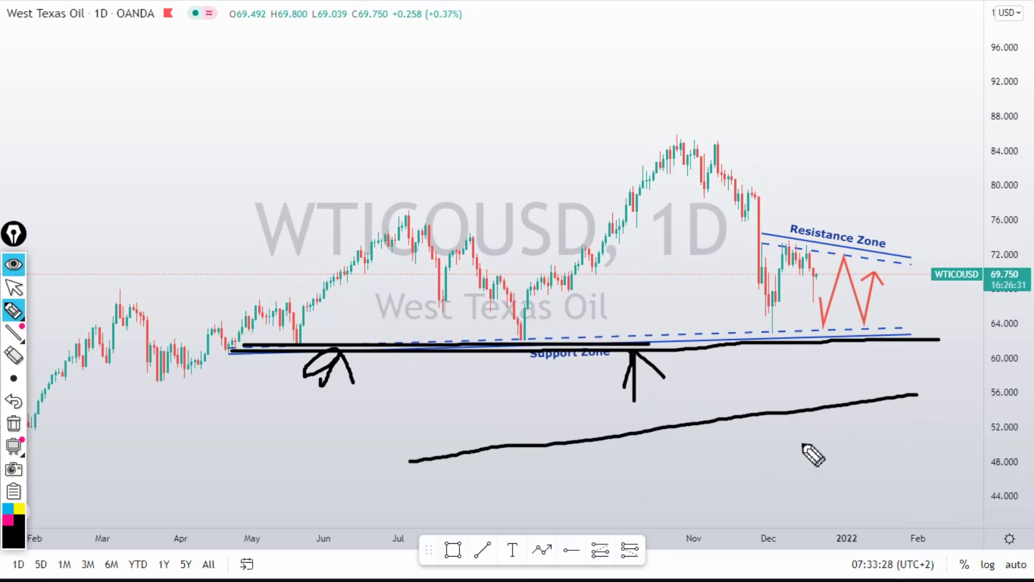
pyautogui.moveTo(815, 349); pyautogui.dragTo(822, 399)
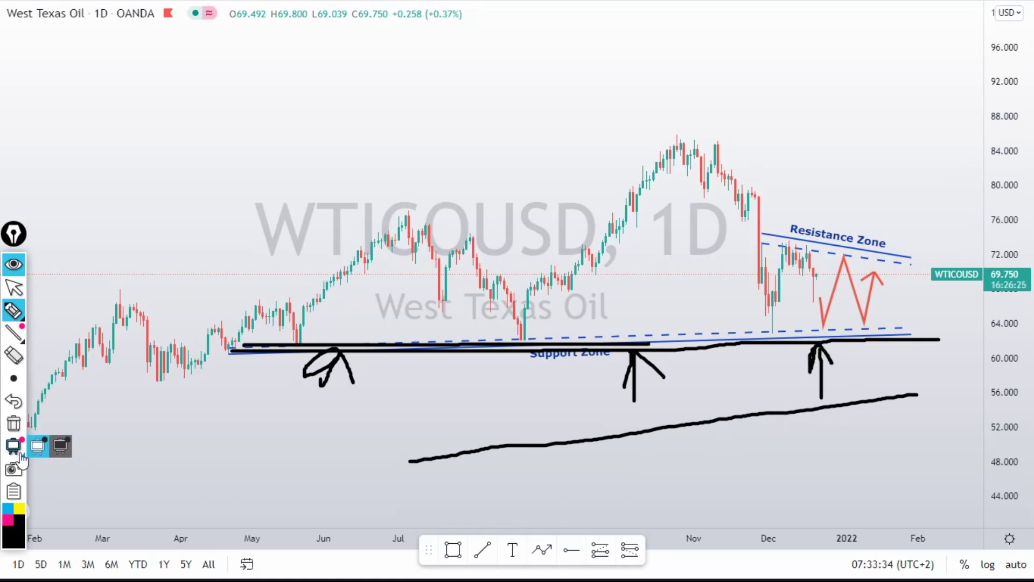
pyautogui.click(14, 423)
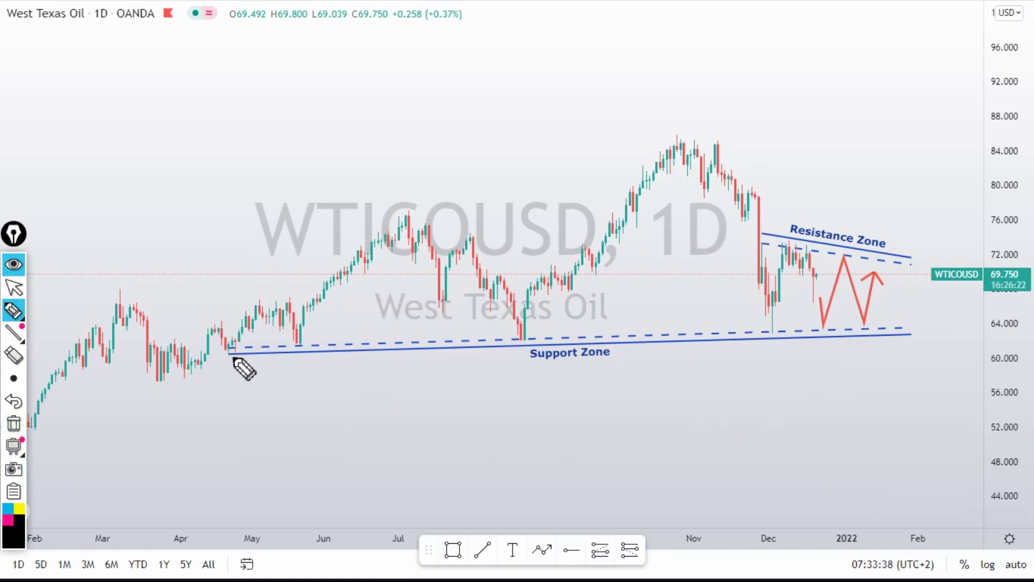
# Trace the support and resistance zone lines in pen, clear both strokes and return to the normal pointer.
pyautogui.moveTo(235, 348); pyautogui.dragTo(922, 337)
pyautogui.moveTo(762, 236); pyautogui.dragTo(921, 255)
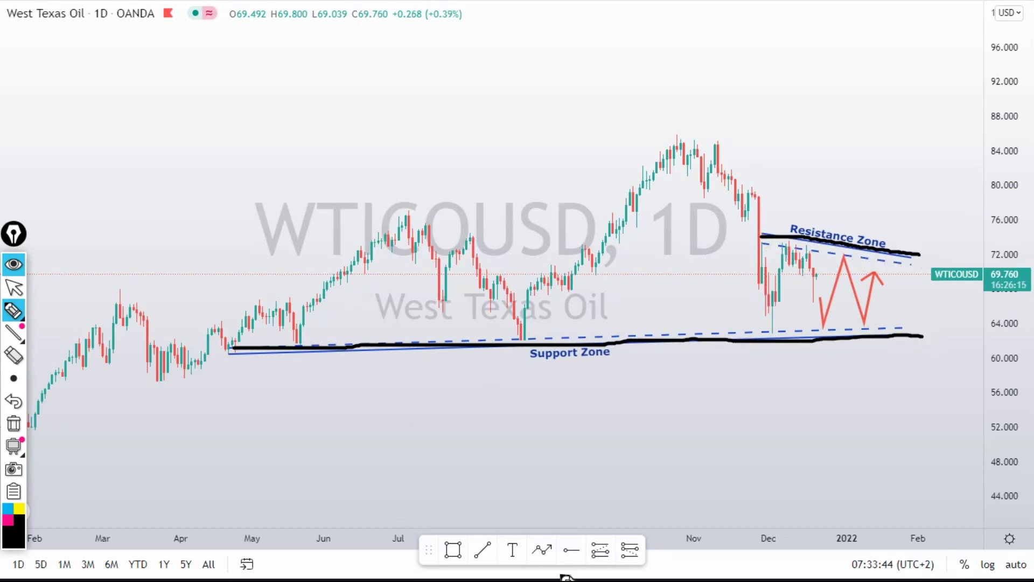
pyautogui.click(13, 426)
pyautogui.click(14, 291)
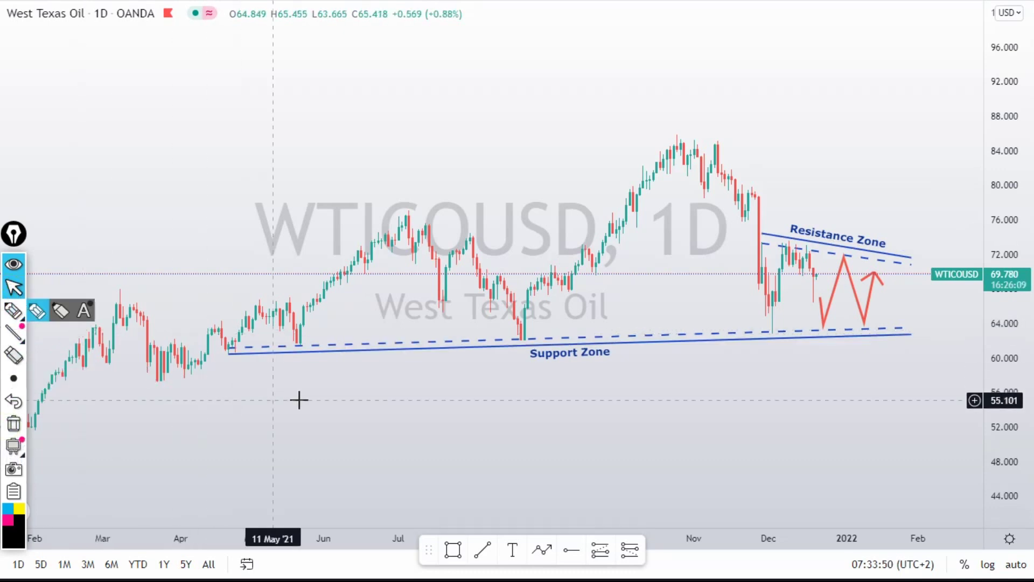
# Mark the August and early-December lows at the support zone with short horizontal pen lines.
pyautogui.scroll(2, 568, 321)
pyautogui.scroll(1, 552, 293)
pyautogui.moveTo(552, 293); pyautogui.dragTo(629, 370)
pyautogui.scroll(-2, 628, 369)
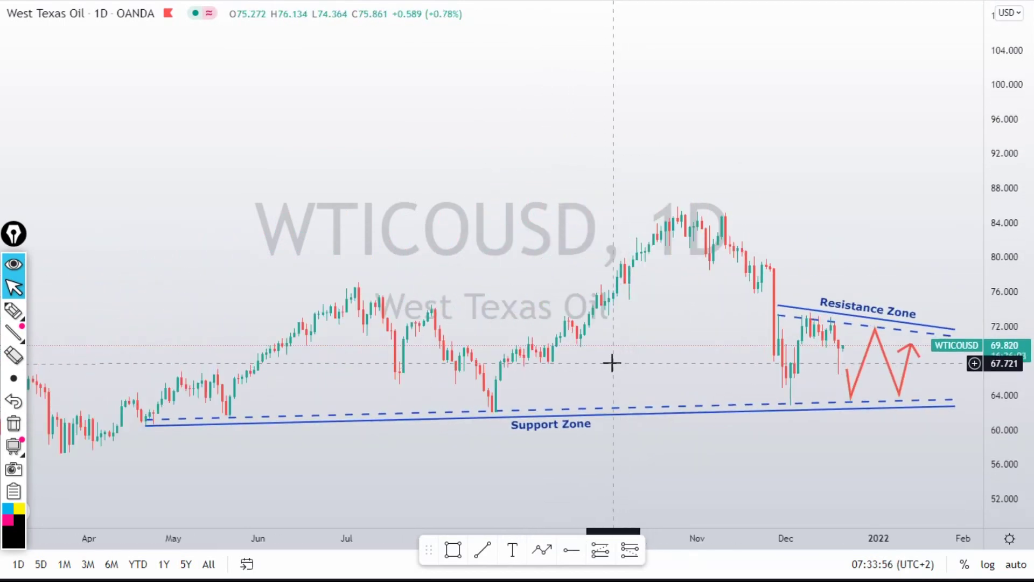
pyautogui.scroll(1, 642, 351)
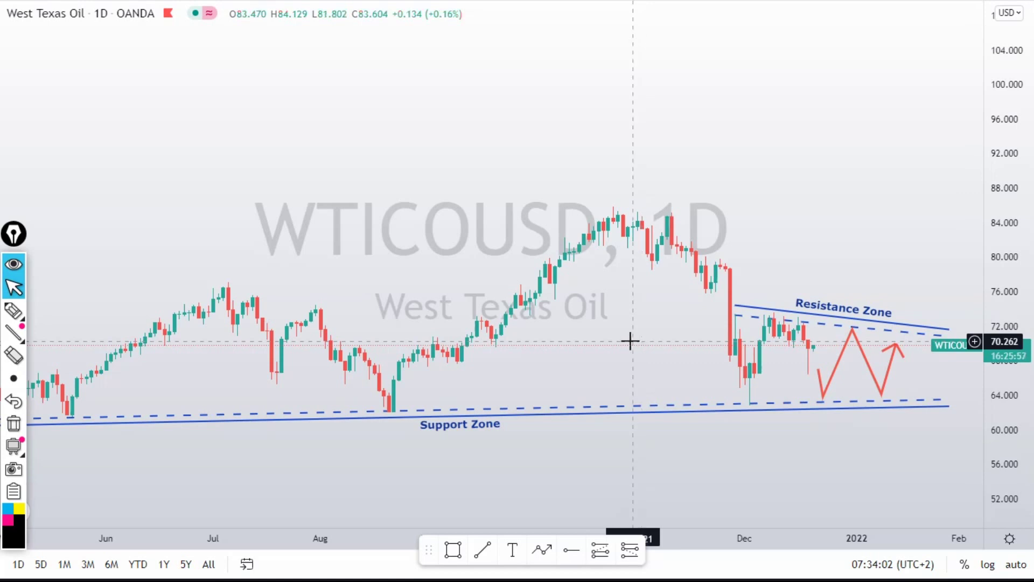
pyautogui.moveTo(718, 351); pyautogui.dragTo(594, 314)
pyautogui.moveTo(455, 300); pyautogui.dragTo(520, 294)
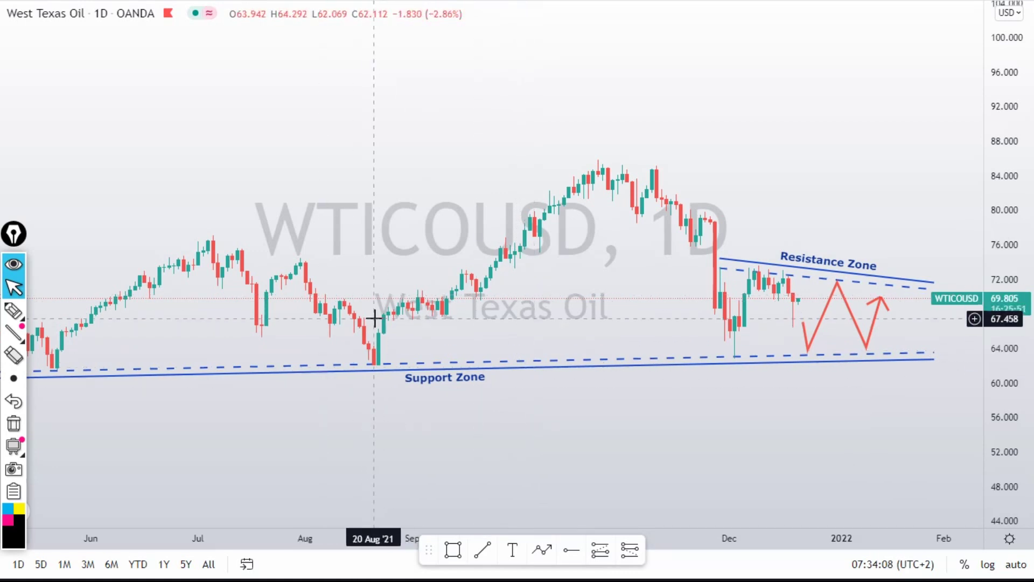
pyautogui.click(12, 312)
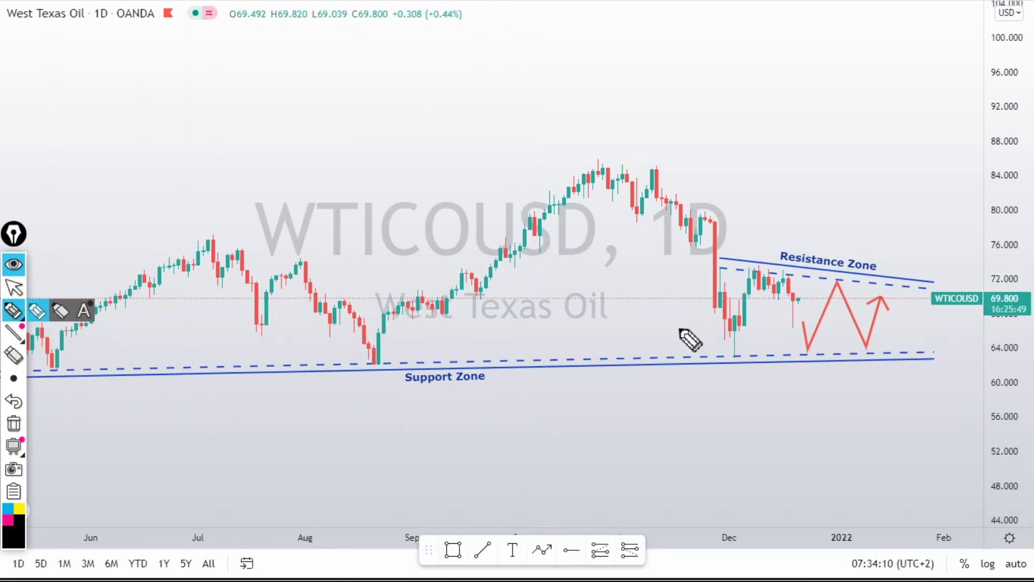
pyautogui.moveTo(717, 318)
pyautogui.mouseDown()
pyautogui.moveTo(733, 360)
pyautogui.moveTo(757, 354)
pyautogui.mouseUp()
pyautogui.moveTo(354, 365); pyautogui.dragTo(388, 365)
# Trace the December rally, its repeated tests of the resistance zone and the following drop in pen, and clear the marks.
pyautogui.moveTo(732, 358); pyautogui.dragTo(758, 270)
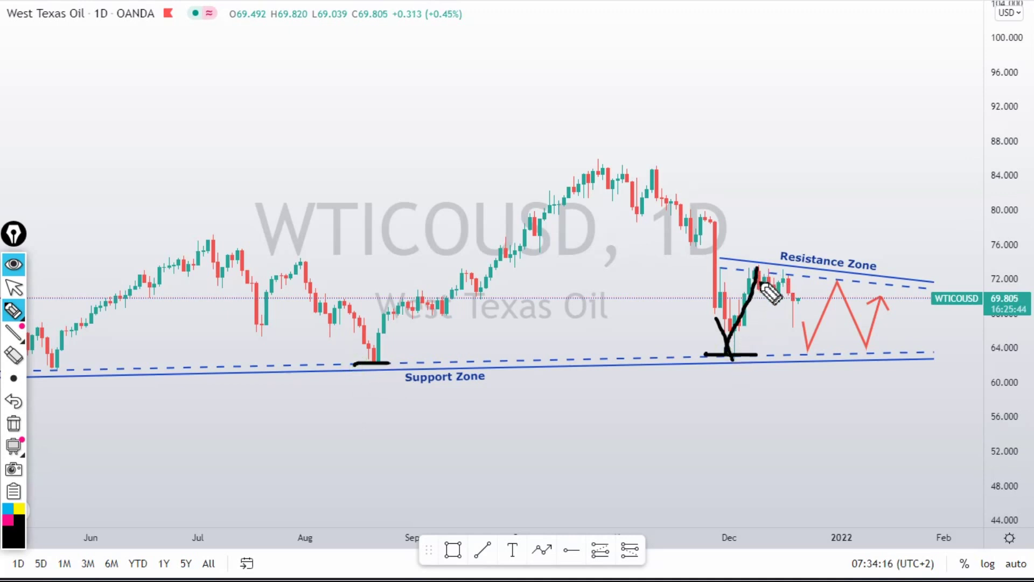
pyautogui.moveTo(759, 271); pyautogui.dragTo(776, 272)
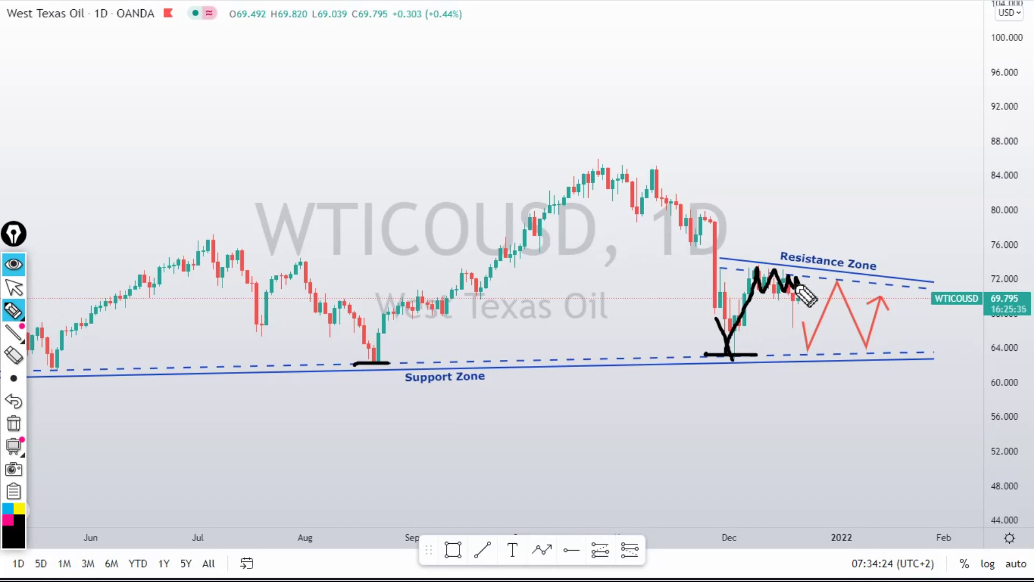
pyautogui.moveTo(723, 265); pyautogui.dragTo(890, 278)
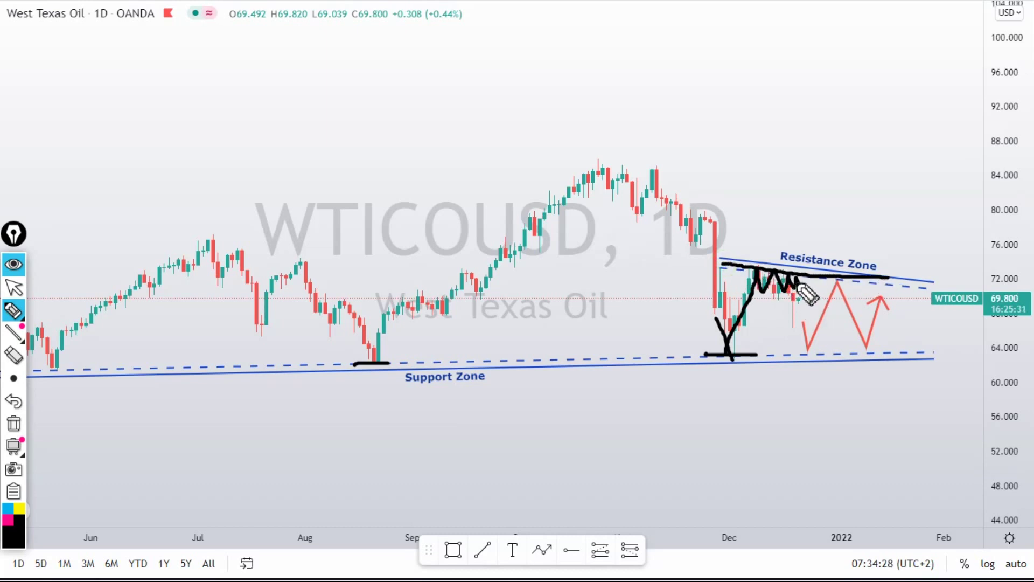
pyautogui.moveTo(798, 281); pyautogui.dragTo(800, 321)
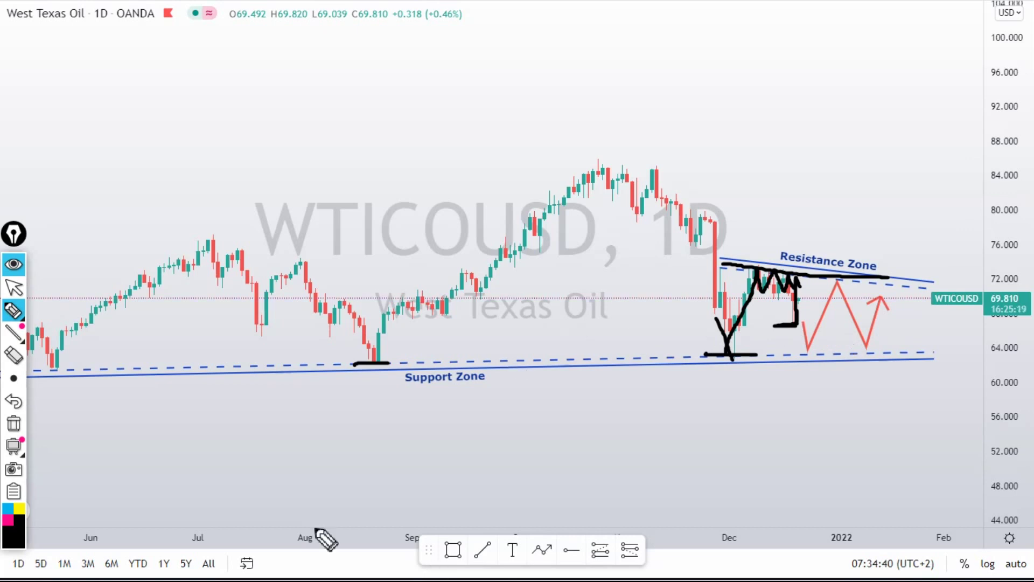
pyautogui.click(13, 426)
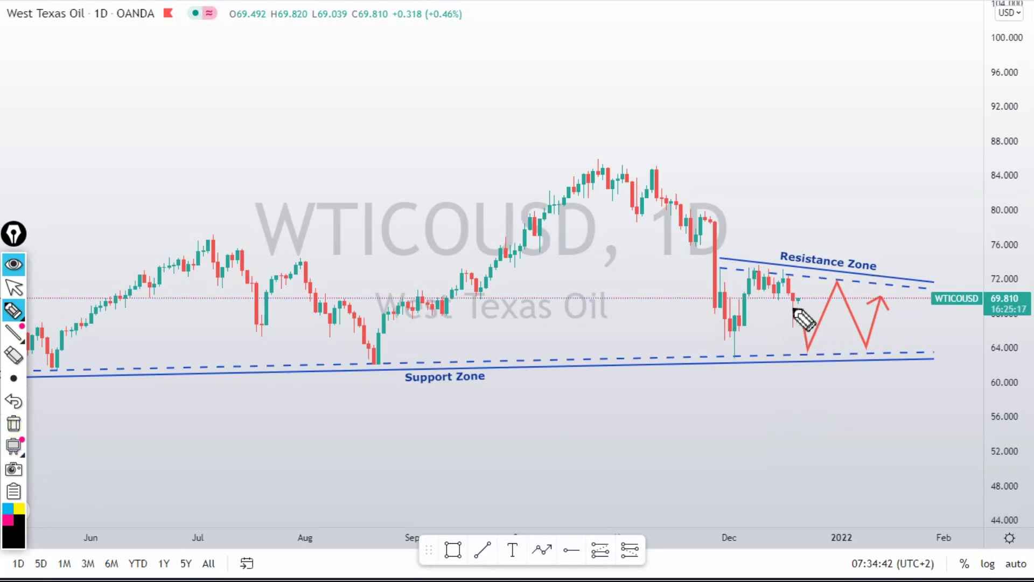
# Trace the projected zigzag between the support and resistance zones, add an upward pen stroke, and clear the markings.
pyautogui.moveTo(786, 279)
pyautogui.mouseDown()
pyautogui.moveTo(805, 347)
pyautogui.moveTo(836, 281)
pyautogui.moveTo(866, 344)
pyautogui.mouseUp()
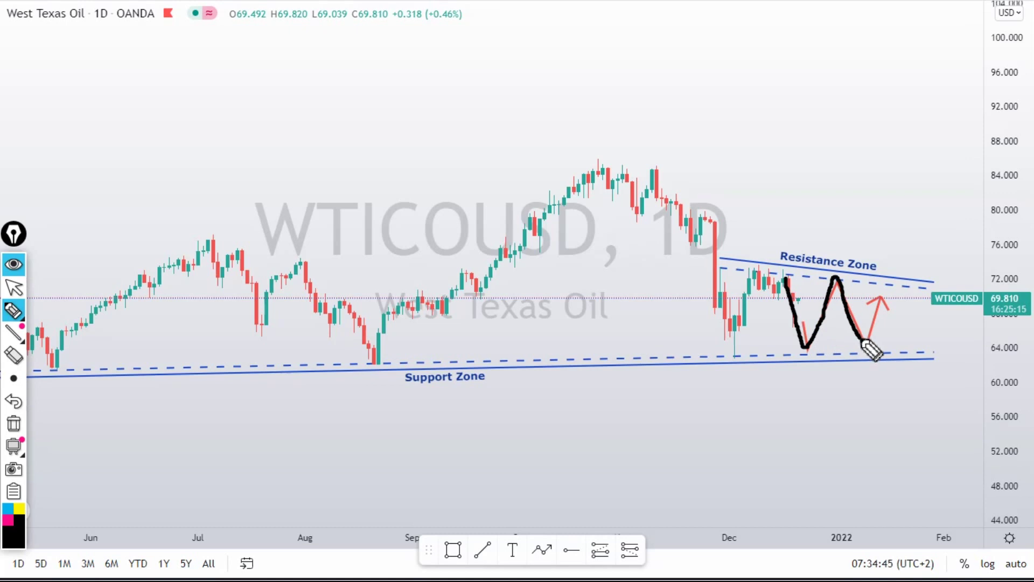
pyautogui.click(13, 424)
pyautogui.moveTo(728, 341)
pyautogui.mouseDown()
pyautogui.moveTo(754, 317)
pyautogui.moveTo(797, 338)
pyautogui.moveTo(846, 326)
pyautogui.moveTo(890, 348)
pyautogui.moveTo(944, 185)
pyautogui.moveTo(967, 159)
pyautogui.moveTo(970, 207)
pyautogui.mouseUp()
pyautogui.moveTo(12, 308)
pyautogui.click(14, 424)
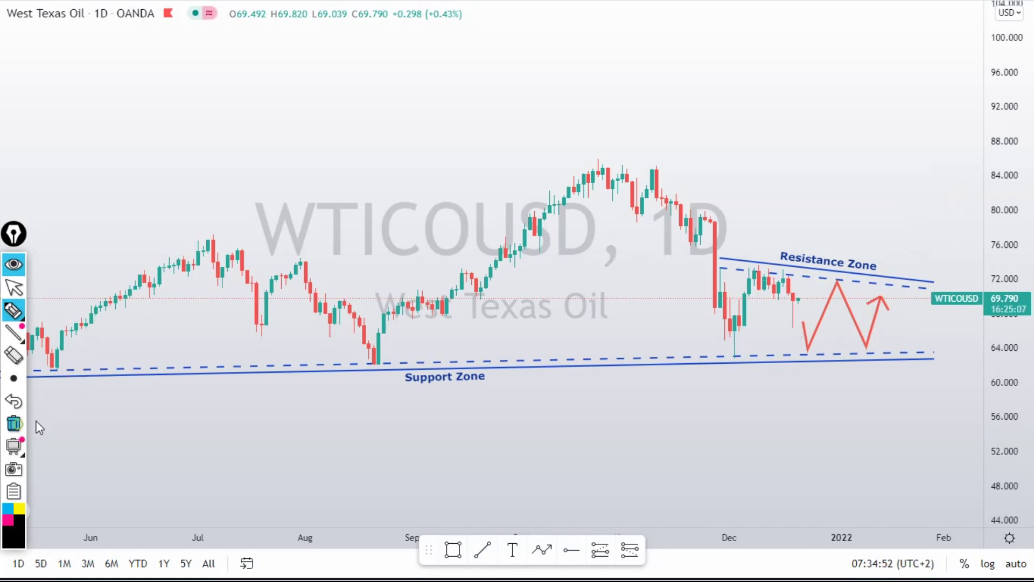
# Sketch a price drop breaking below the support zone, clear it and return to the normal pointer.
pyautogui.moveTo(813, 297); pyautogui.dragTo(821, 407)
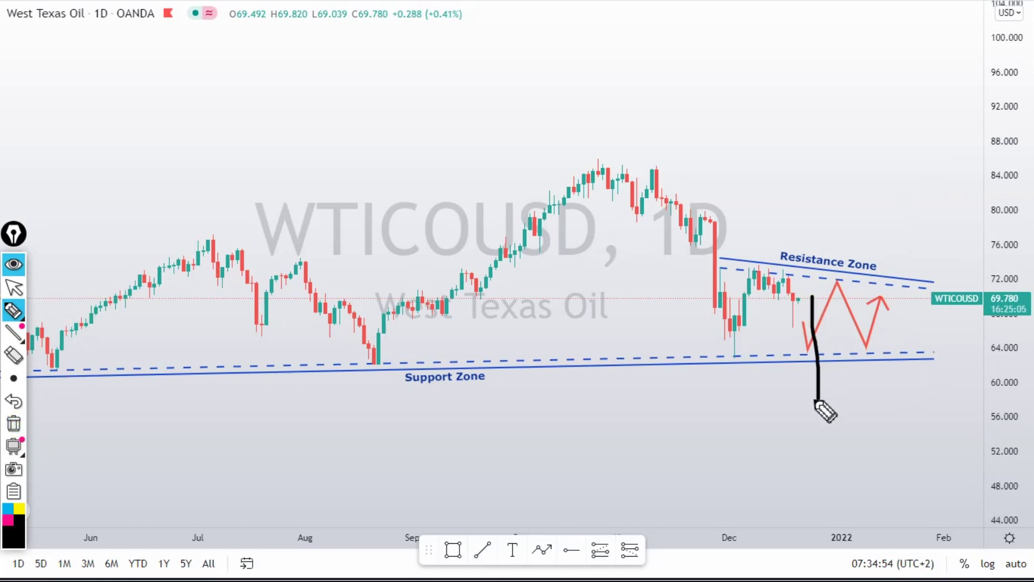
pyautogui.moveTo(810, 357)
pyautogui.mouseDown()
pyautogui.moveTo(824, 388)
pyautogui.moveTo(832, 371)
pyautogui.moveTo(884, 480)
pyautogui.moveTo(889, 434)
pyautogui.mouseUp()
pyautogui.click(13, 425)
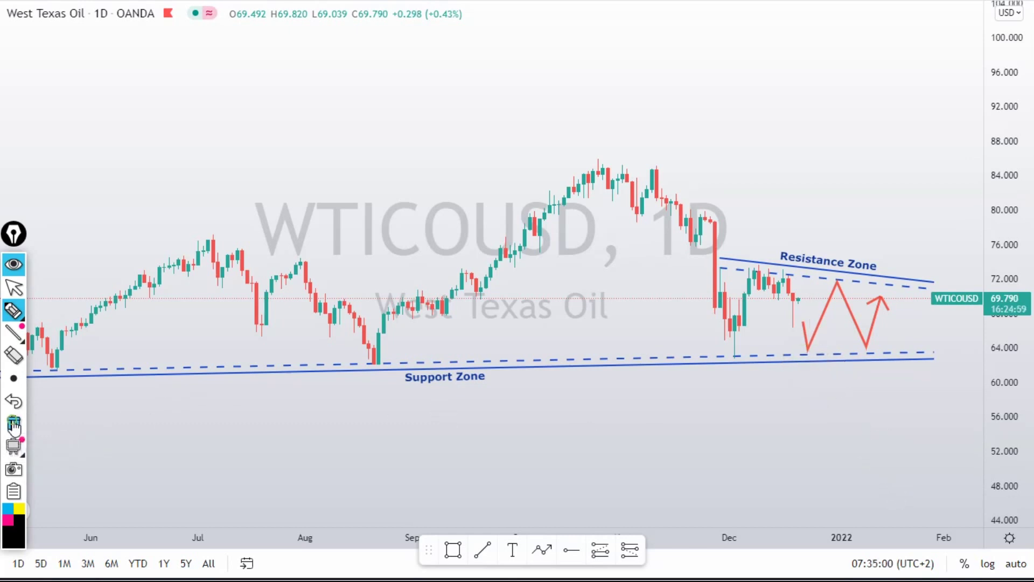
pyautogui.click(14, 287)
# Switch the chart back to the 4-hour interval and reset its scaling.
pyautogui.click(463, 207)
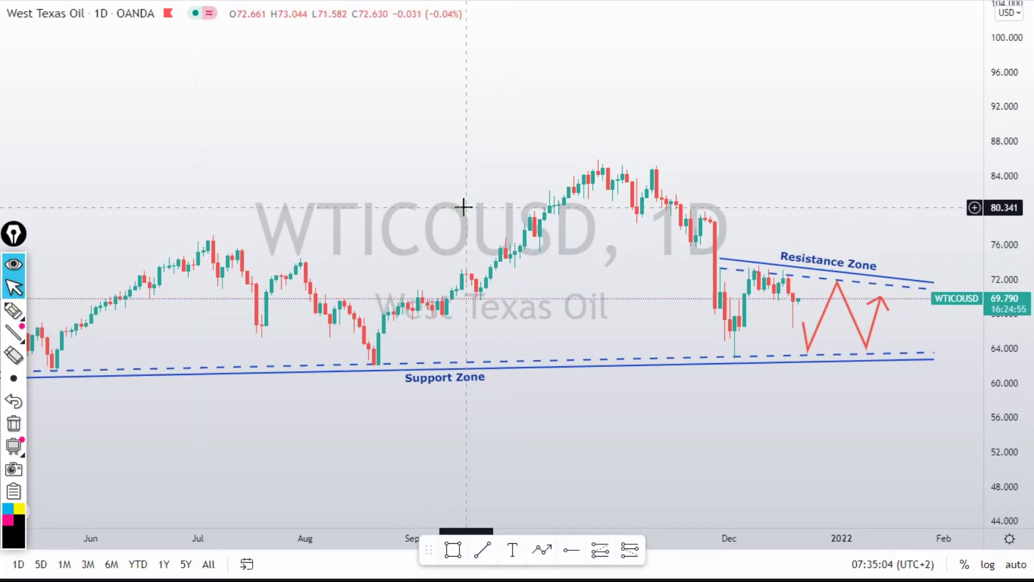
pyautogui.write('4H')
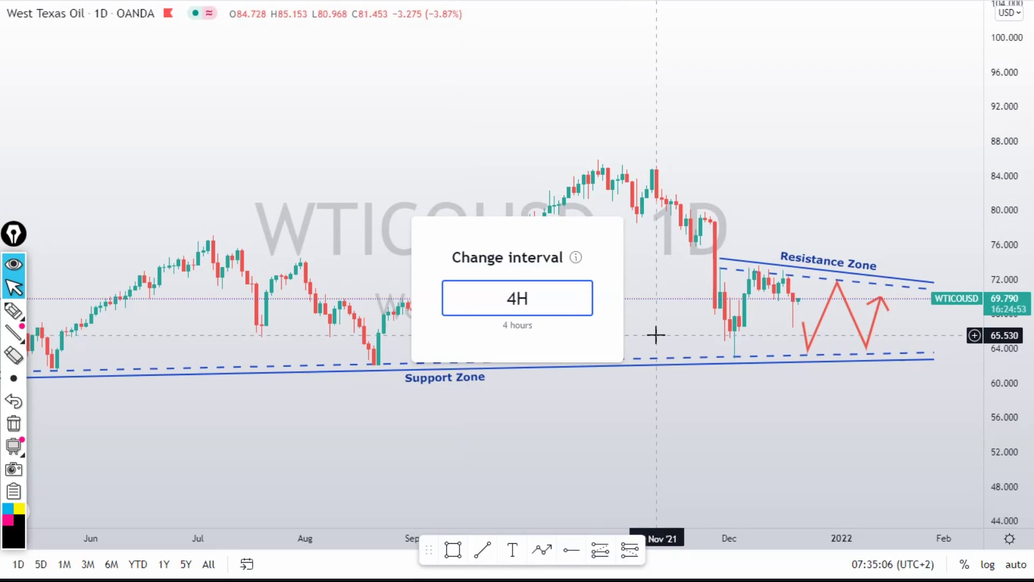
pyautogui.press('Return')
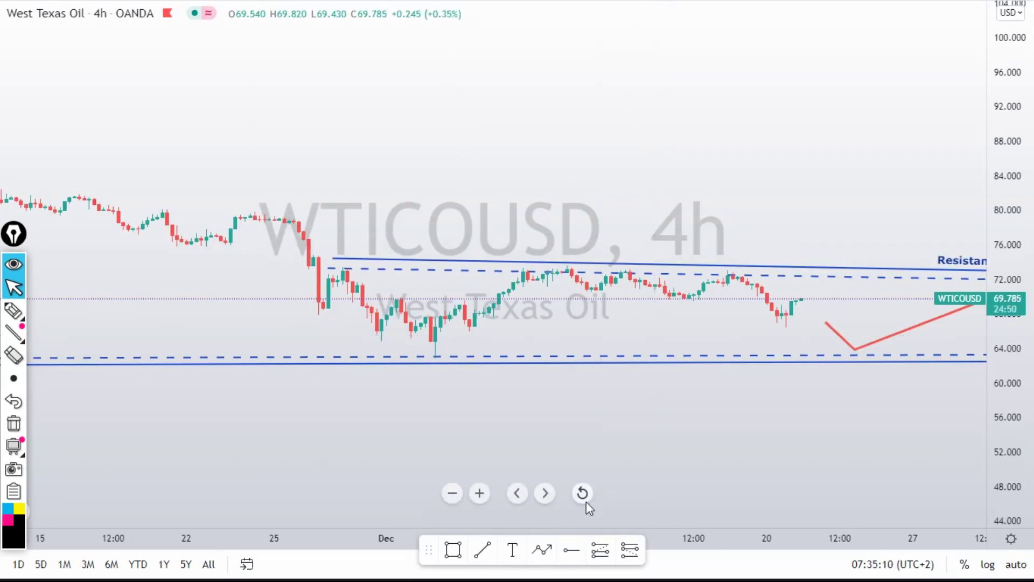
pyautogui.click(583, 493)
pyautogui.moveTo(795, 242); pyautogui.dragTo(546, 179)
pyautogui.scroll(-5, 621, 215)
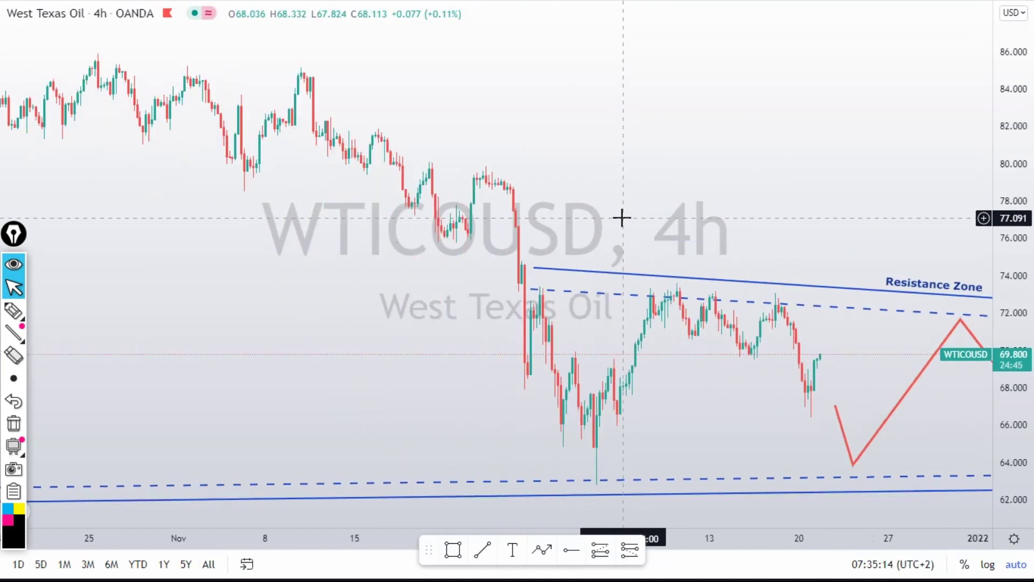
pyautogui.moveTo(713, 200); pyautogui.dragTo(544, 190)
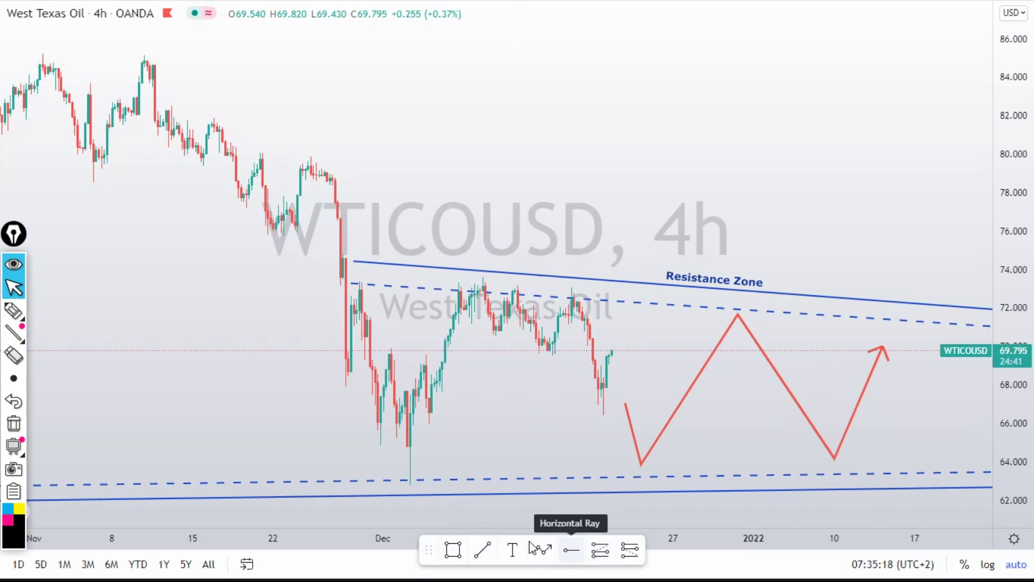
# Mark the three groups of price highs along the dashed resistance line with short pen lines and outline them.
pyautogui.click(13, 310)
pyautogui.moveTo(349, 278); pyautogui.dragTo(597, 289)
pyautogui.click(547, 288)
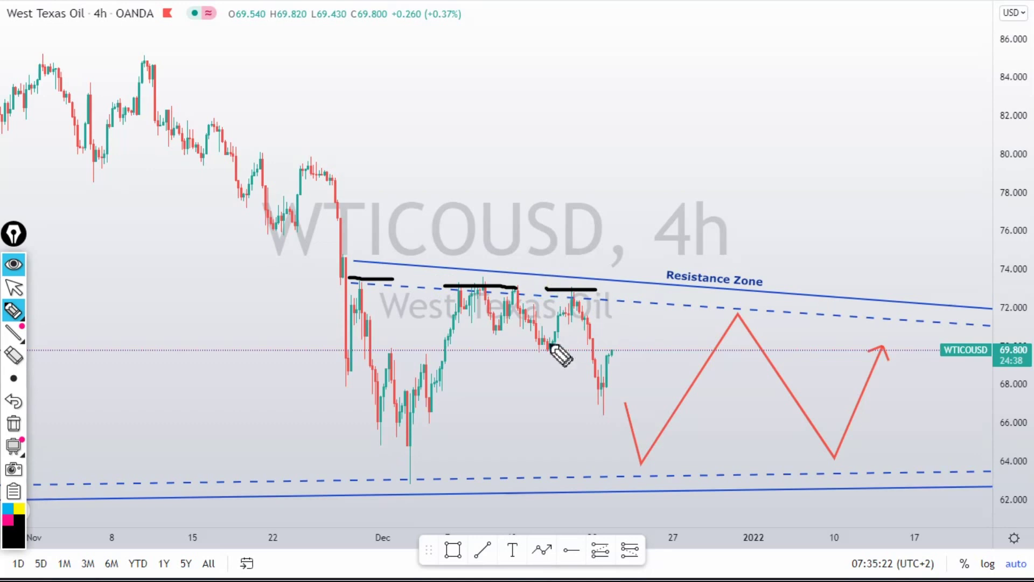
pyautogui.moveTo(357, 267)
pyautogui.mouseDown()
pyautogui.moveTo(353, 286)
pyautogui.moveTo(378, 274)
pyautogui.mouseUp()
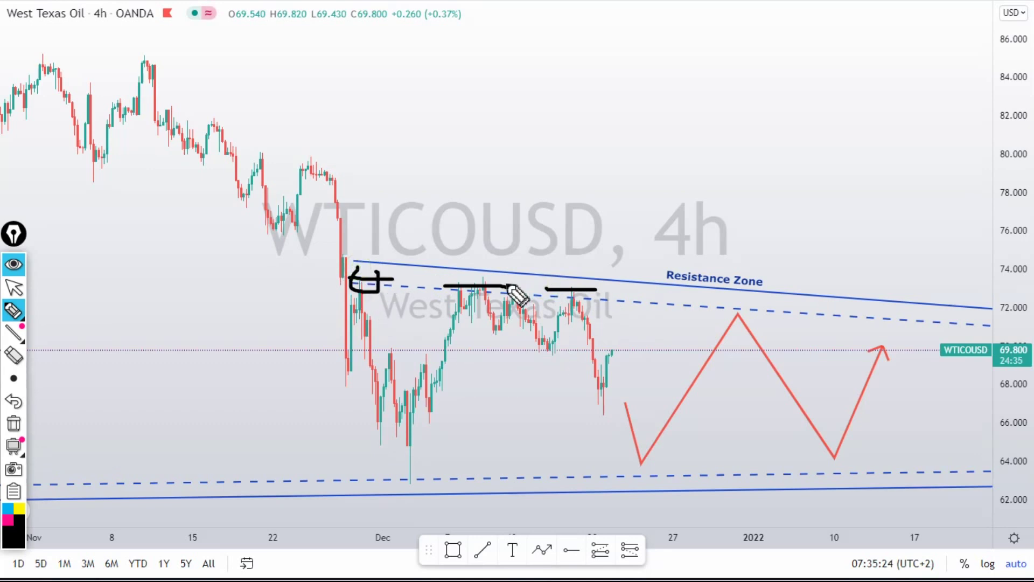
pyautogui.moveTo(464, 291)
pyautogui.mouseDown()
pyautogui.moveTo(603, 289)
pyautogui.moveTo(550, 292)
pyautogui.mouseUp()
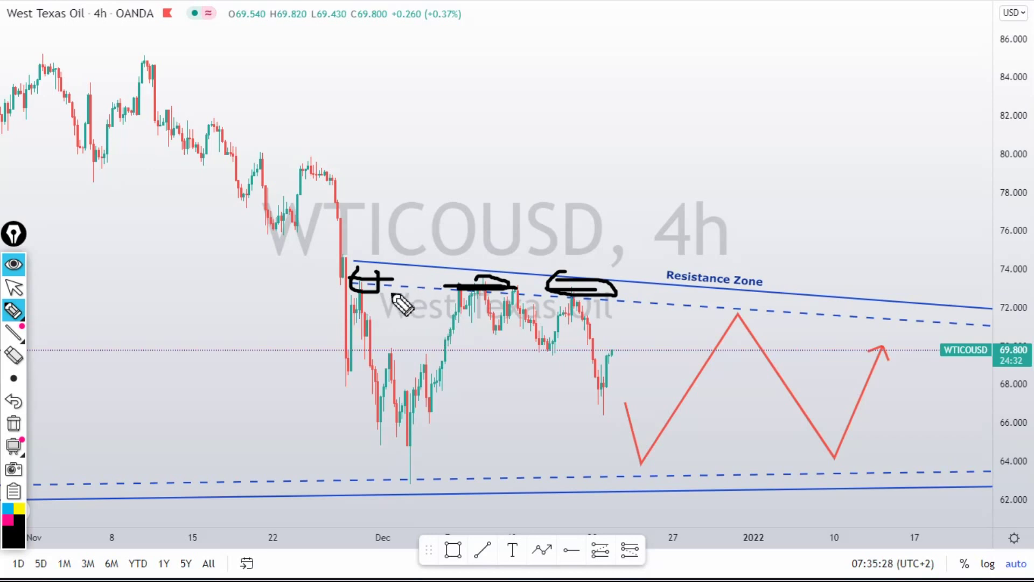
# Draw downward pen strokes from the price highs at the dashed resistance line along each decline, and clear the markings.
pyautogui.moveTo(361, 283); pyautogui.dragTo(398, 388)
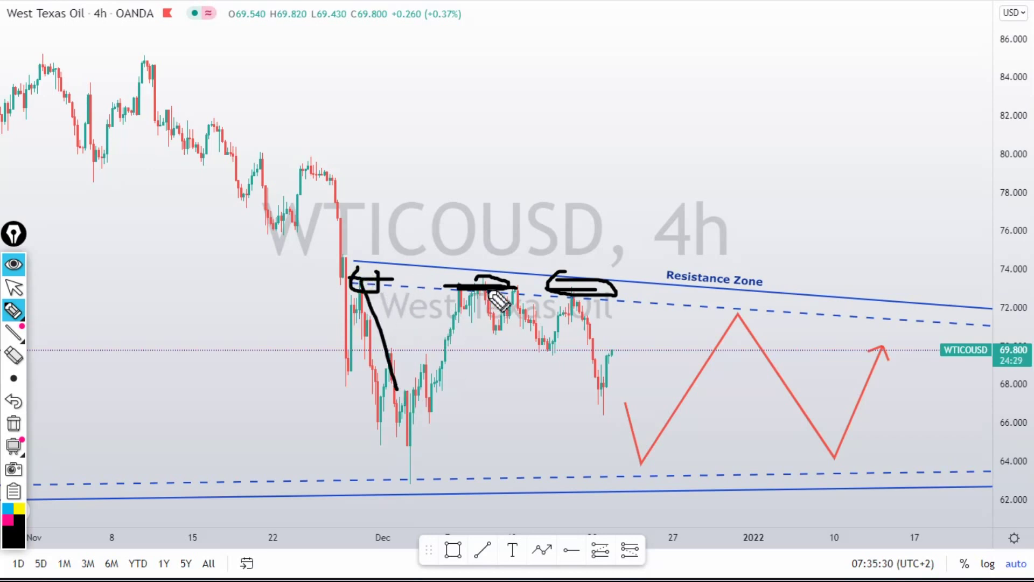
pyautogui.moveTo(467, 287); pyautogui.dragTo(503, 347)
pyautogui.moveTo(519, 297); pyautogui.dragTo(561, 362)
pyautogui.moveTo(574, 300); pyautogui.dragTo(606, 375)
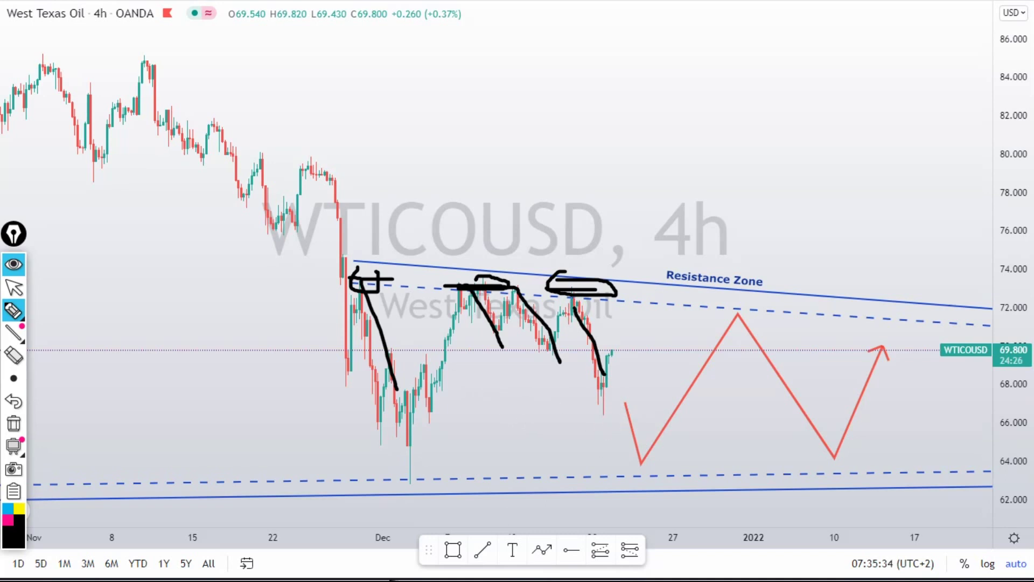
pyautogui.click(14, 424)
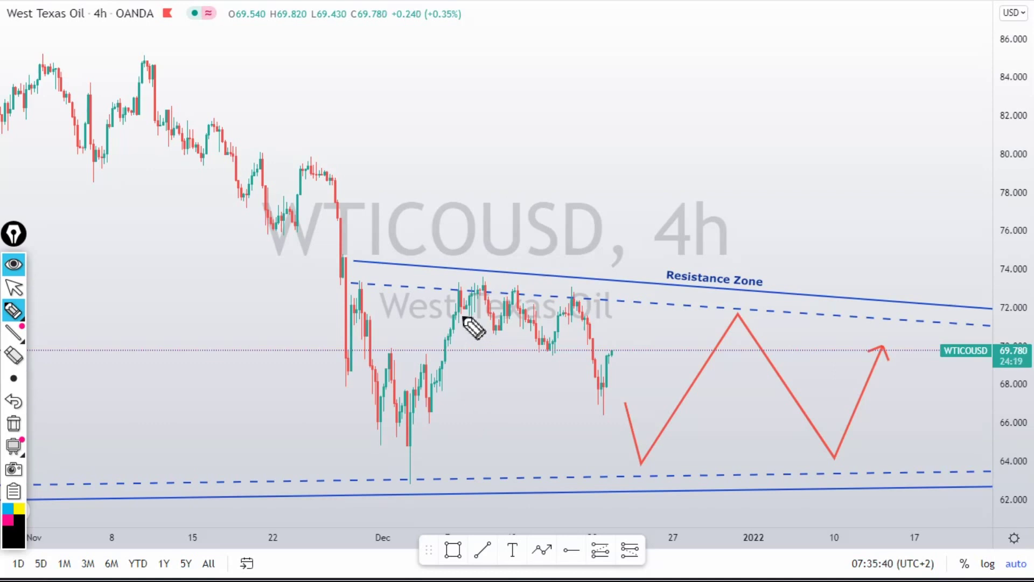
# Trace the resistance and support lines, sketch a drop to support and a breakout arrow rising above the resistance zone, and clear the markings.
pyautogui.moveTo(360, 280); pyautogui.dragTo(719, 307)
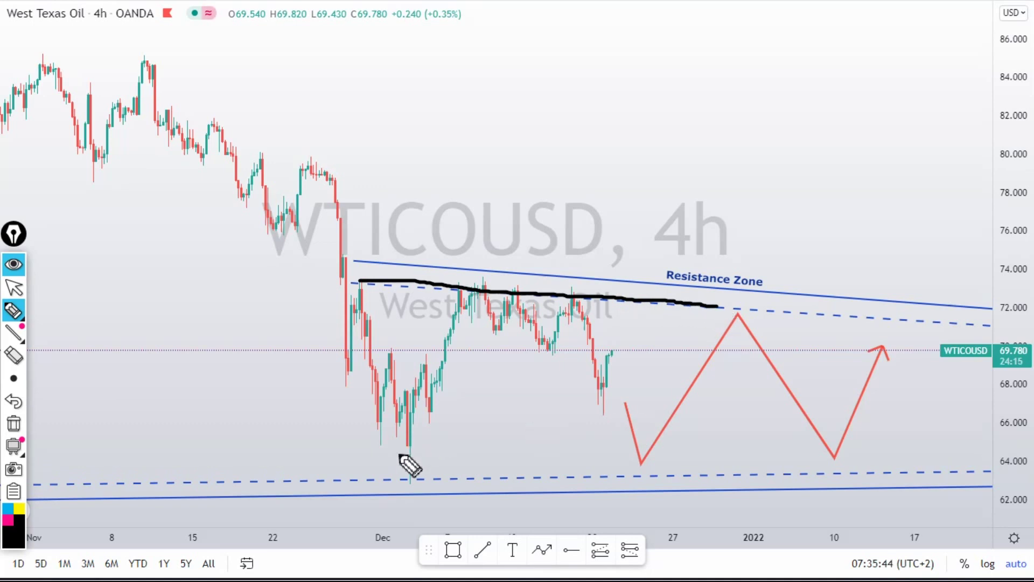
pyautogui.moveTo(404, 477); pyautogui.dragTo(896, 485)
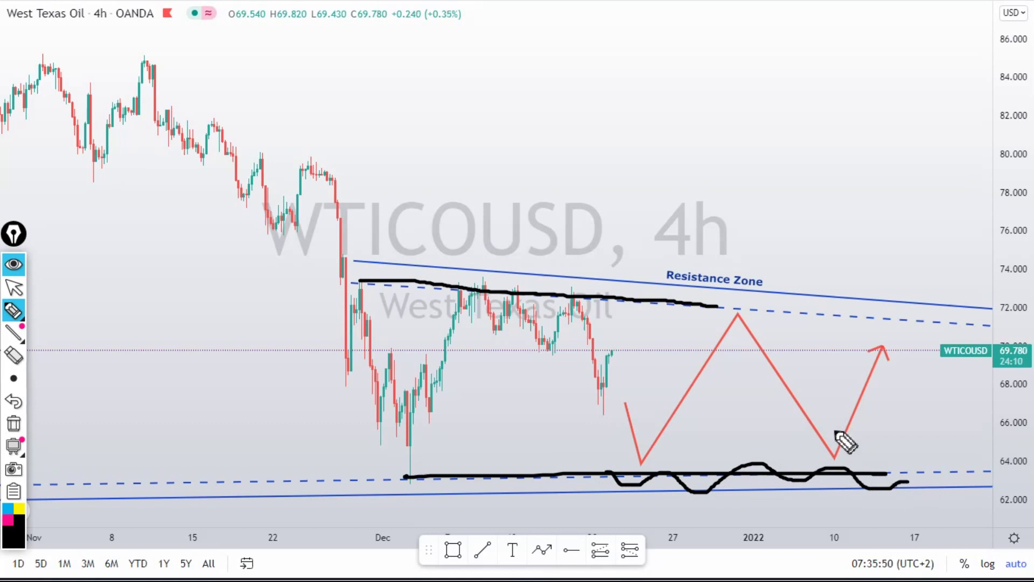
pyautogui.moveTo(608, 372)
pyautogui.mouseDown()
pyautogui.moveTo(632, 470)
pyautogui.moveTo(657, 468)
pyautogui.mouseUp()
pyautogui.moveTo(617, 338)
pyautogui.mouseDown()
pyautogui.moveTo(645, 226)
pyautogui.moveTo(660, 276)
pyautogui.moveTo(713, 287)
pyautogui.moveTo(740, 140)
pyautogui.moveTo(760, 190)
pyautogui.moveTo(885, 54)
pyautogui.moveTo(805, 73)
pyautogui.moveTo(886, 114)
pyautogui.mouseUp()
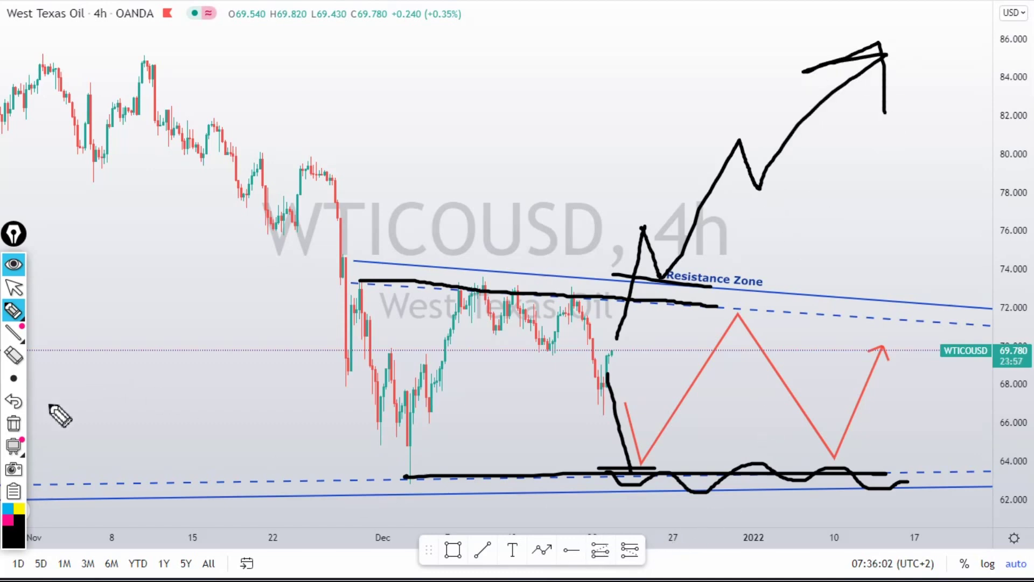
pyautogui.click(14, 426)
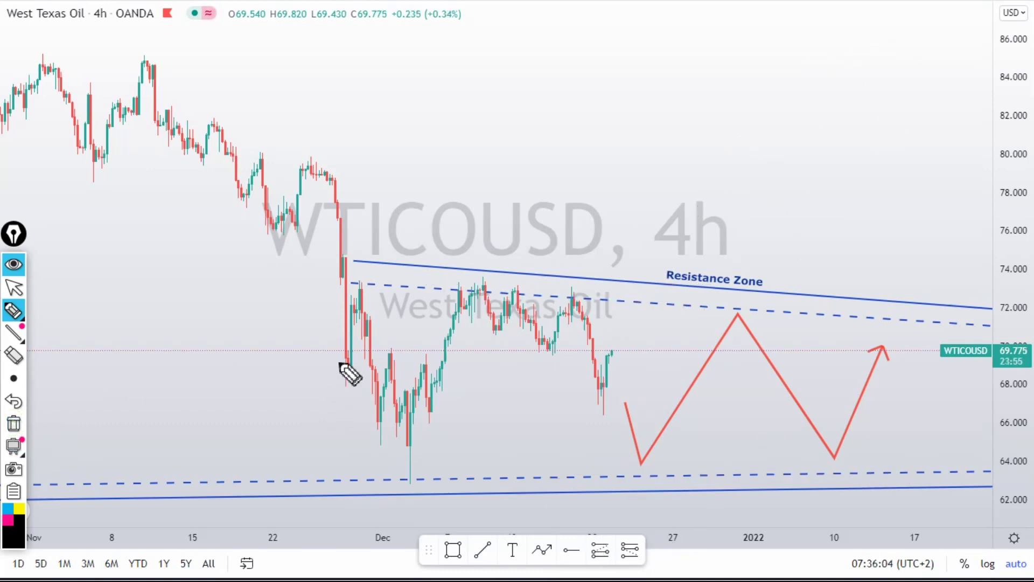
# Sketch repeated price rejections at the resistance zone as a zigzag with the touch points outlined, and clear the markings.
pyautogui.moveTo(611, 354)
pyautogui.mouseDown()
pyautogui.moveTo(628, 286)
pyautogui.moveTo(670, 382)
pyautogui.mouseUp()
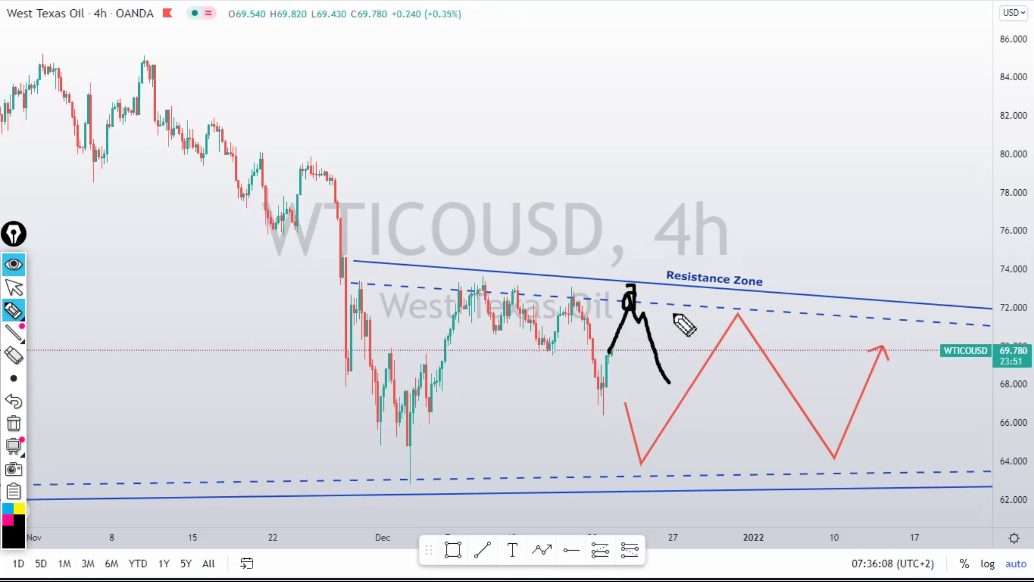
pyautogui.moveTo(697, 296)
pyautogui.mouseDown()
pyautogui.moveTo(688, 296)
pyautogui.moveTo(700, 300)
pyautogui.mouseUp()
pyautogui.moveTo(670, 383)
pyautogui.mouseDown()
pyautogui.moveTo(687, 345)
pyautogui.moveTo(722, 408)
pyautogui.moveTo(794, 308)
pyautogui.moveTo(816, 436)
pyautogui.mouseUp()
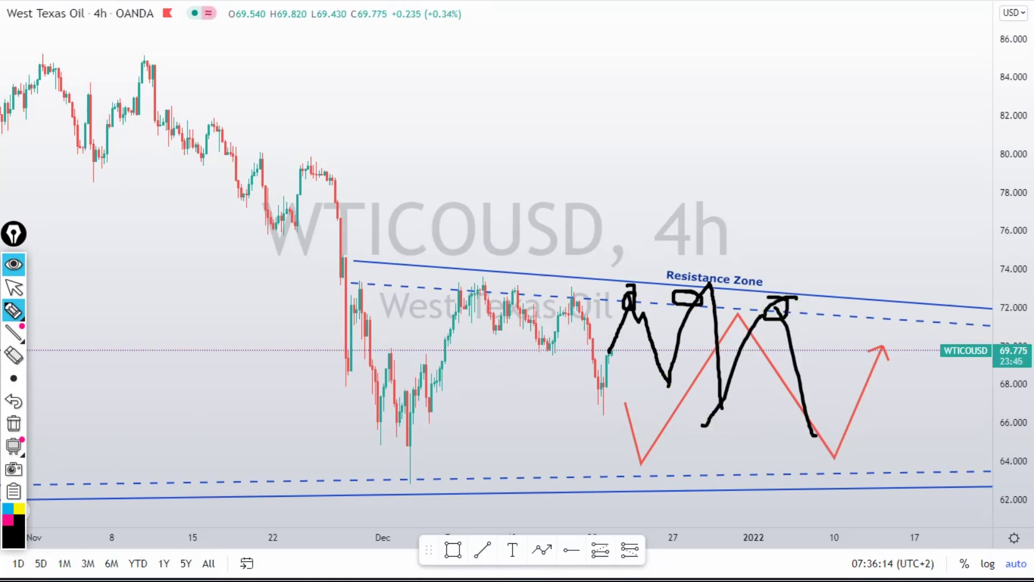
pyautogui.click(12, 426)
# Outline three future touch points along the traced resistance line, sketch a decline from each, and clear the markings.
pyautogui.moveTo(609, 369)
pyautogui.mouseDown()
pyautogui.moveTo(668, 301)
pyautogui.moveTo(644, 315)
pyautogui.mouseUp()
pyautogui.moveTo(718, 295)
pyautogui.mouseDown()
pyautogui.moveTo(739, 308)
pyautogui.moveTo(830, 315)
pyautogui.moveTo(821, 313)
pyautogui.mouseUp()
pyautogui.moveTo(361, 285); pyautogui.dragTo(888, 305)
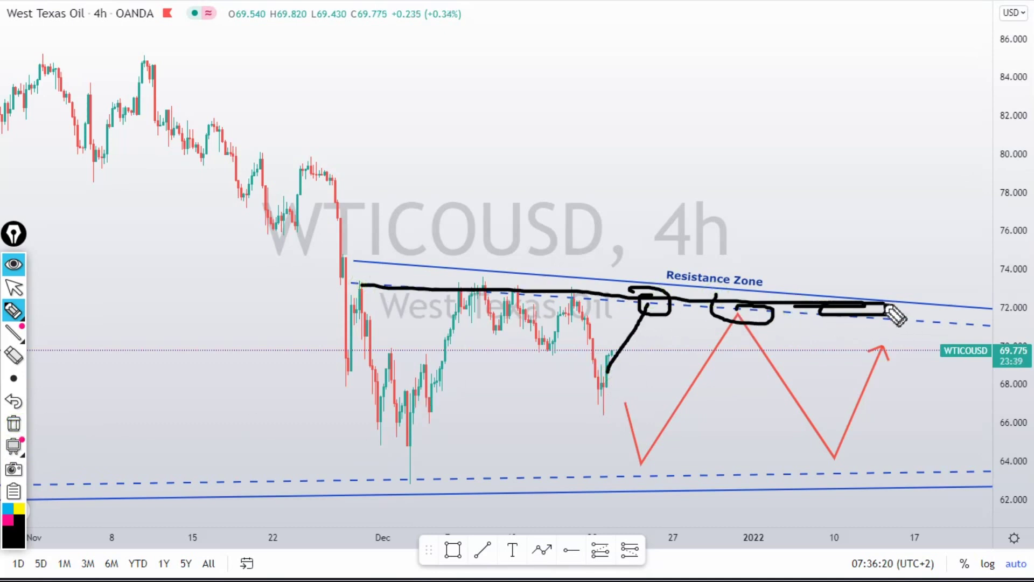
pyautogui.moveTo(646, 298); pyautogui.dragTo(699, 399)
pyautogui.moveTo(725, 314); pyautogui.dragTo(799, 402)
pyautogui.moveTo(843, 321); pyautogui.dragTo(905, 395)
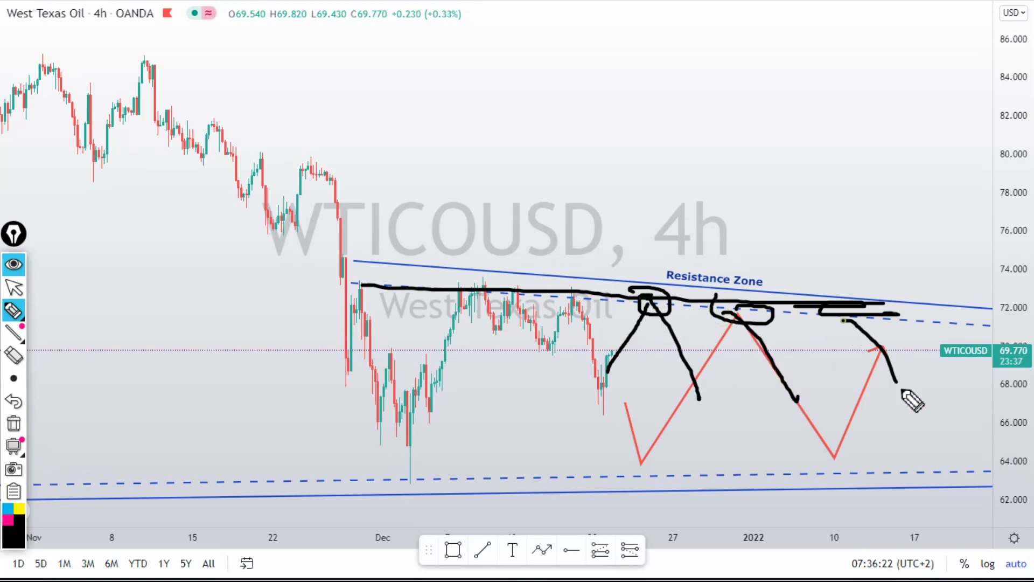
pyautogui.click(14, 423)
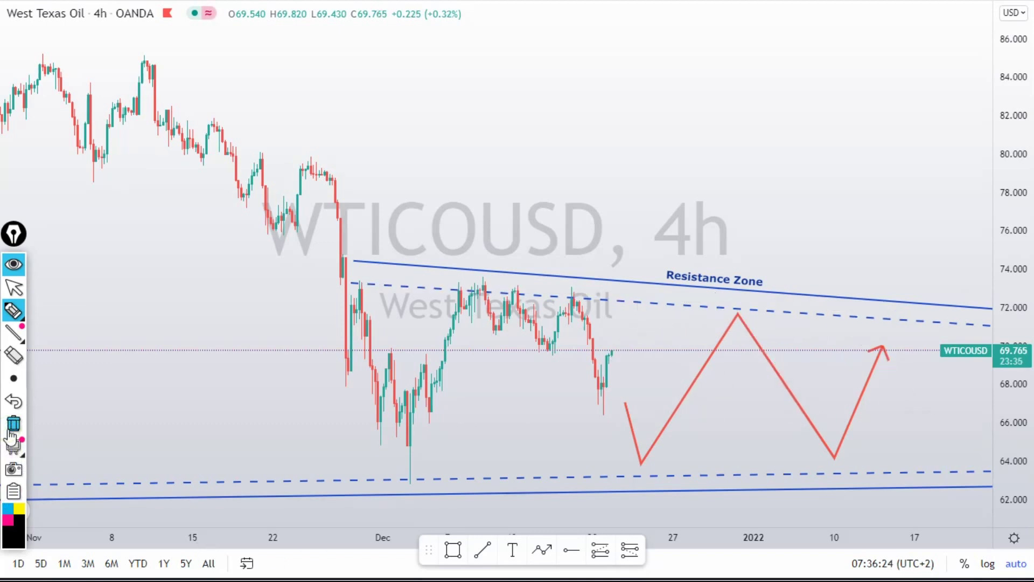
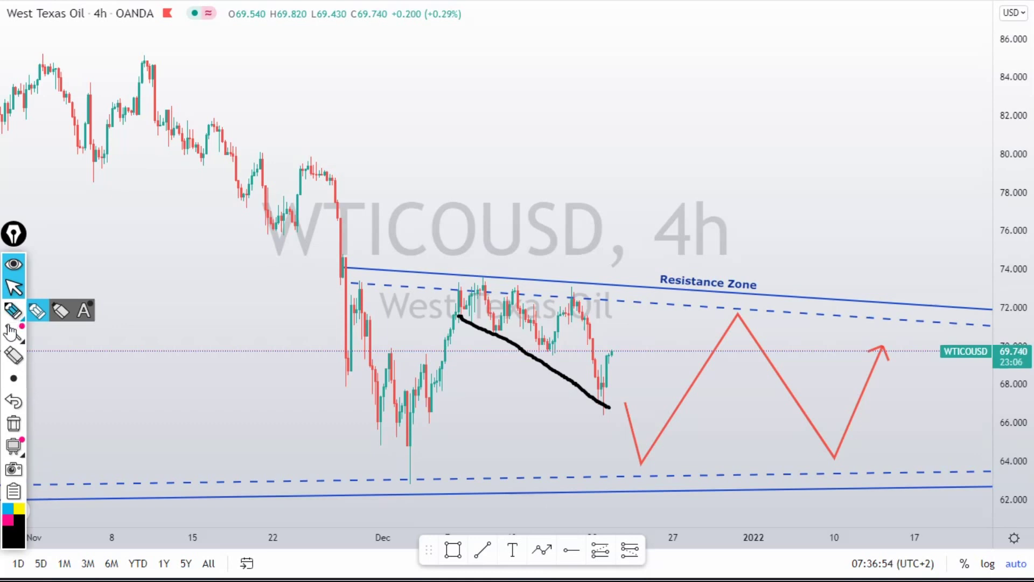
# Clear the descending pen line drawn beneath the December price swings.
pyautogui.click(15, 427)
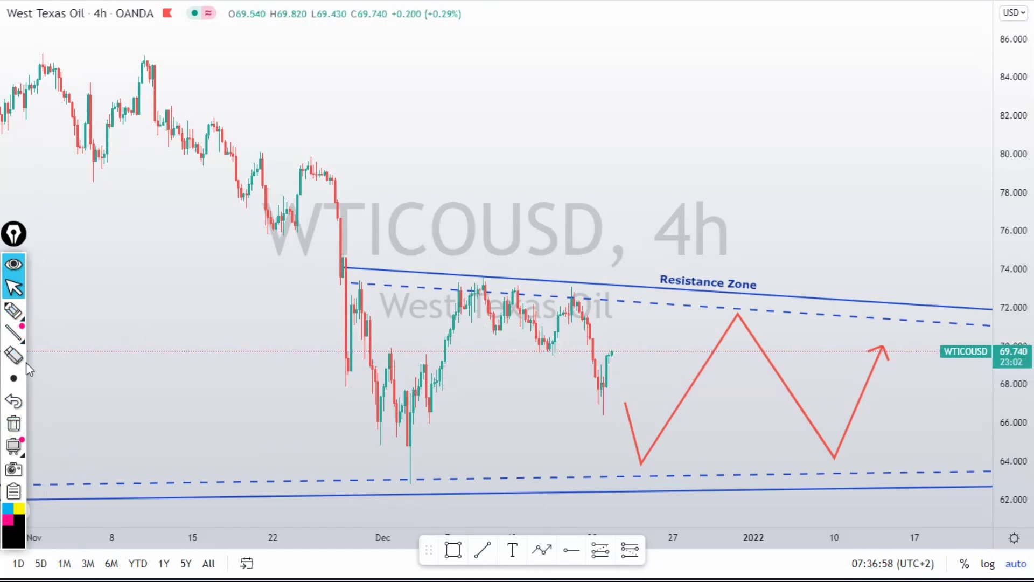
pyautogui.moveTo(26, 338)
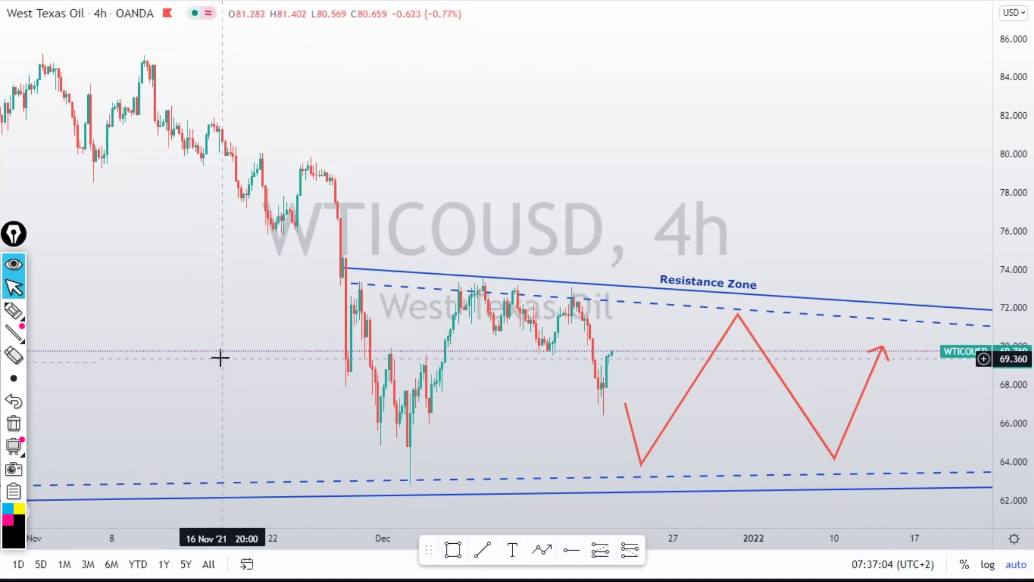
pyautogui.moveTo(272, 344); pyautogui.dragTo(279, 342)
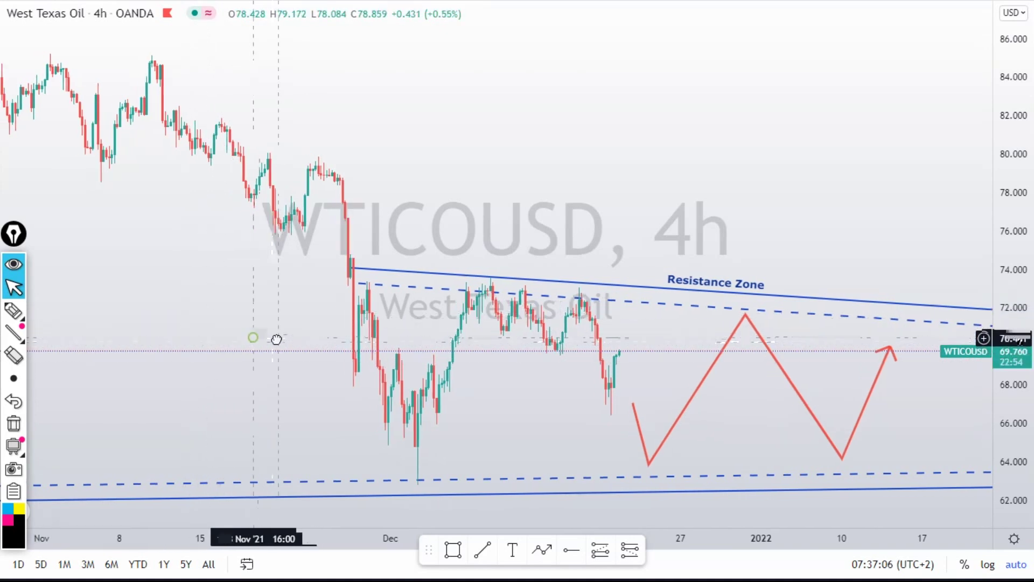
# Sketch a price rise from the latest candle to a pen line at the resistance zone, followed by a rejection downward.
pyautogui.click(13, 311)
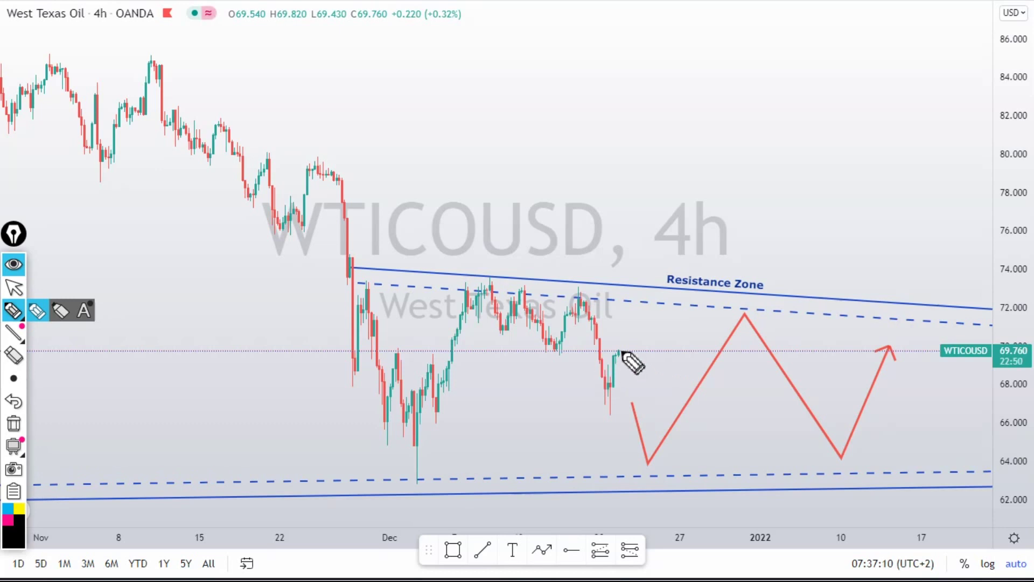
pyautogui.moveTo(621, 352); pyautogui.dragTo(646, 311)
pyautogui.moveTo(538, 290); pyautogui.dragTo(701, 294)
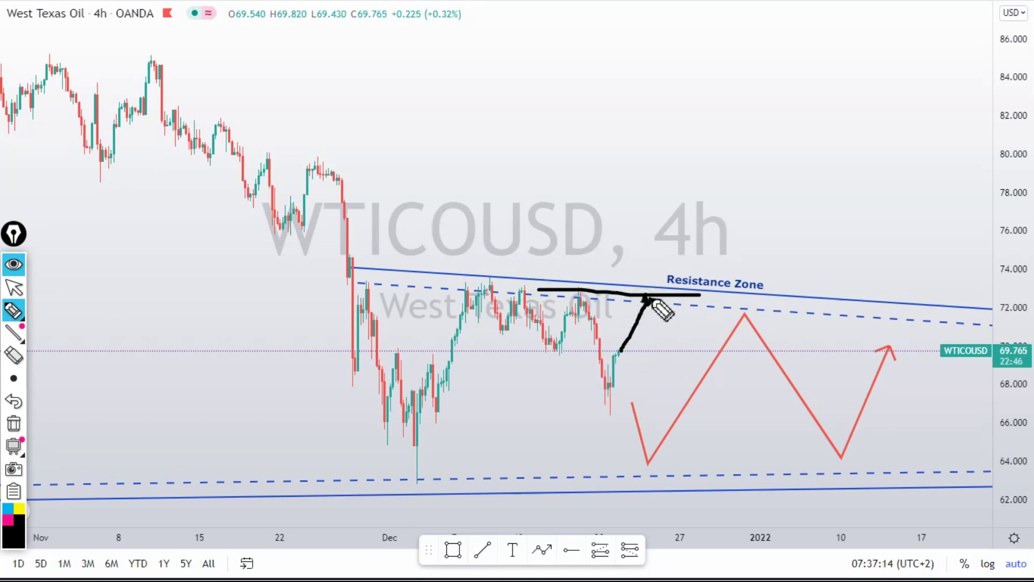
pyautogui.moveTo(652, 297); pyautogui.dragTo(682, 370)
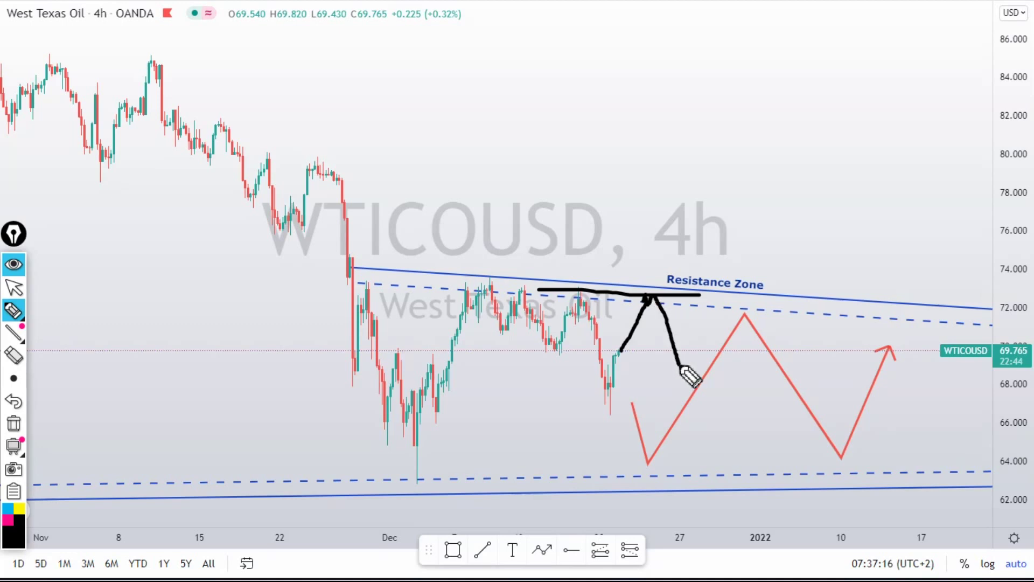
# Delete the red zigzag projection path from the chart.
pyautogui.click(14, 287)
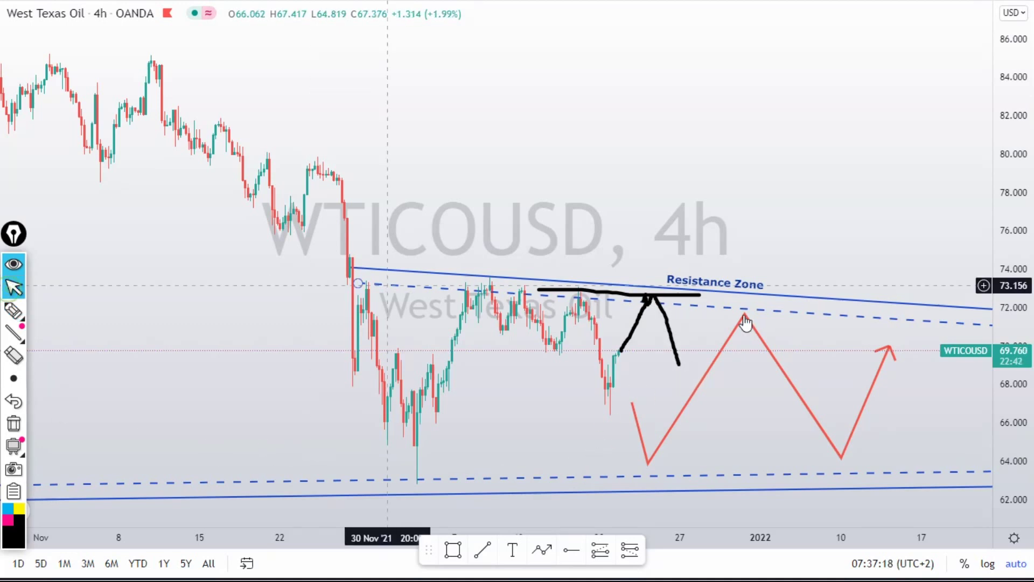
pyautogui.click(733, 335)
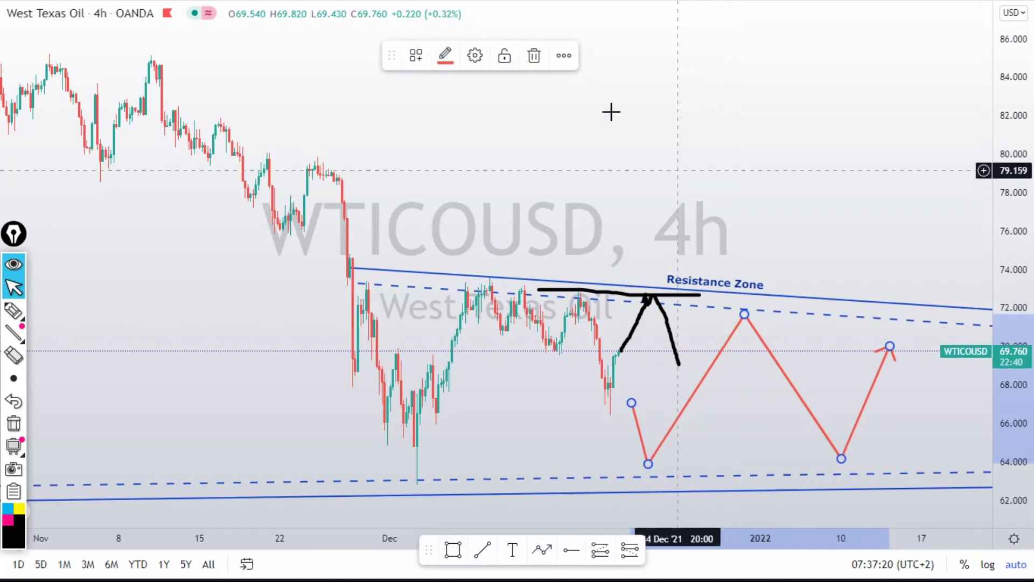
pyautogui.click(534, 55)
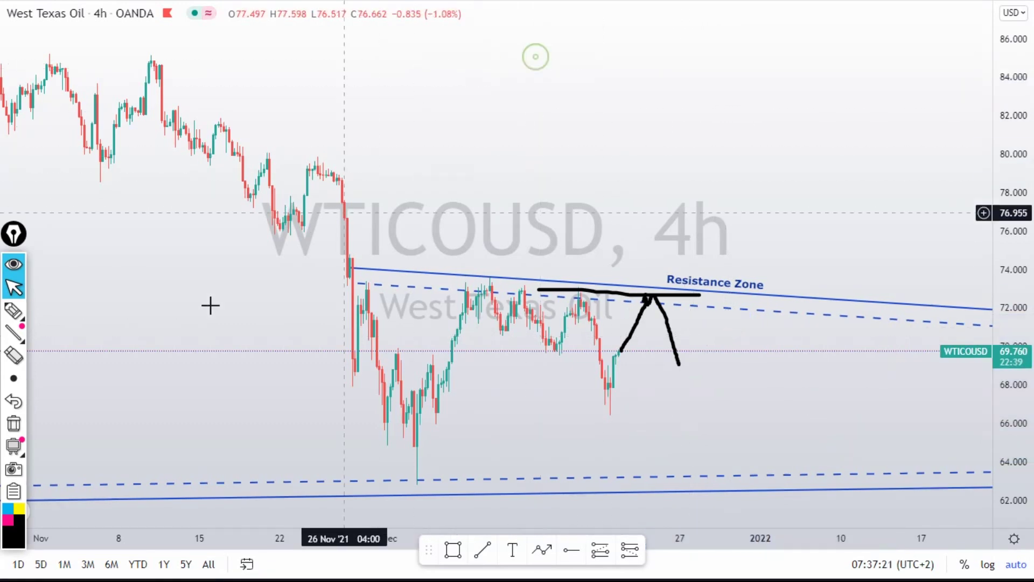
# Sketch a breakout above the resistance zone, a retest and a further rise, with short cross marks on both upward legs.
pyautogui.click(12, 312)
pyautogui.moveTo(671, 292)
pyautogui.mouseDown()
pyautogui.moveTo(694, 241)
pyautogui.moveTo(711, 263)
pyautogui.moveTo(707, 251)
pyautogui.mouseUp()
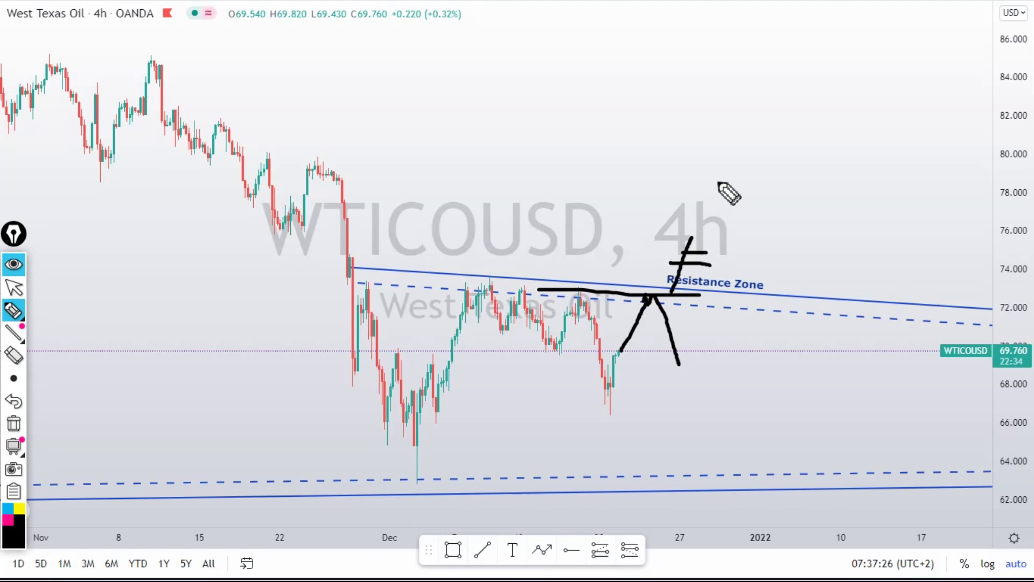
pyautogui.moveTo(687, 294); pyautogui.dragTo(700, 295)
pyautogui.moveTo(691, 238)
pyautogui.mouseDown()
pyautogui.moveTo(750, 293)
pyautogui.moveTo(766, 186)
pyautogui.moveTo(787, 138)
pyautogui.mouseUp()
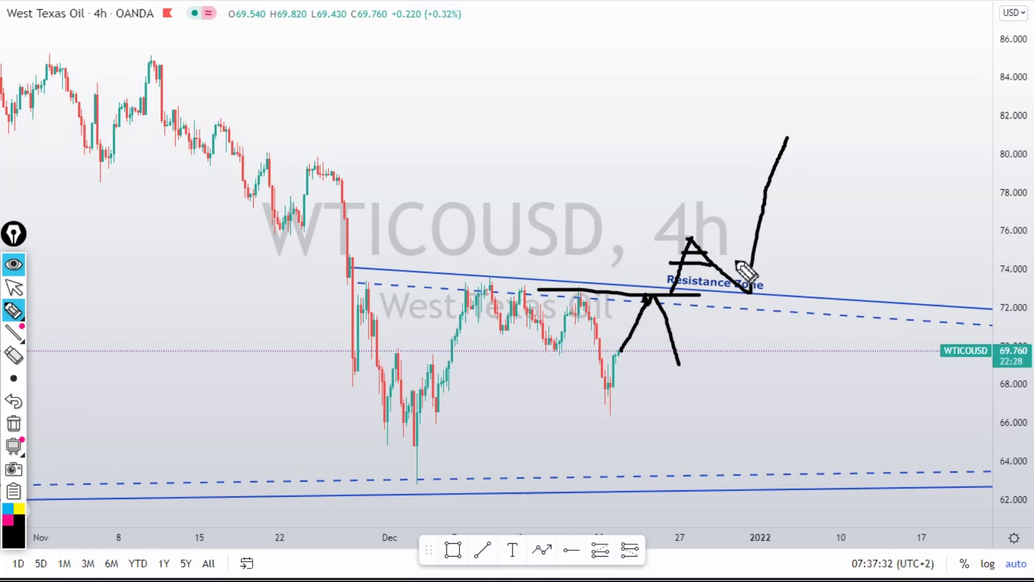
pyautogui.moveTo(742, 251); pyautogui.dragTo(765, 256)
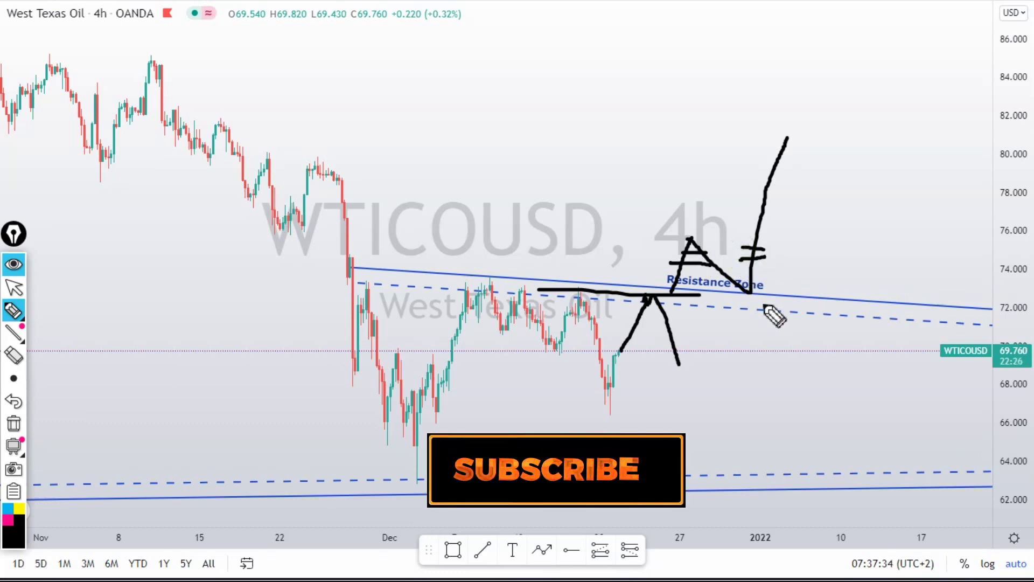
# Trace the price swings beneath the resistance zone ending in a drop, and clear all pen markings.
pyautogui.moveTo(365, 293)
pyautogui.mouseDown()
pyautogui.moveTo(388, 323)
pyautogui.moveTo(586, 380)
pyautogui.moveTo(662, 434)
pyautogui.mouseUp()
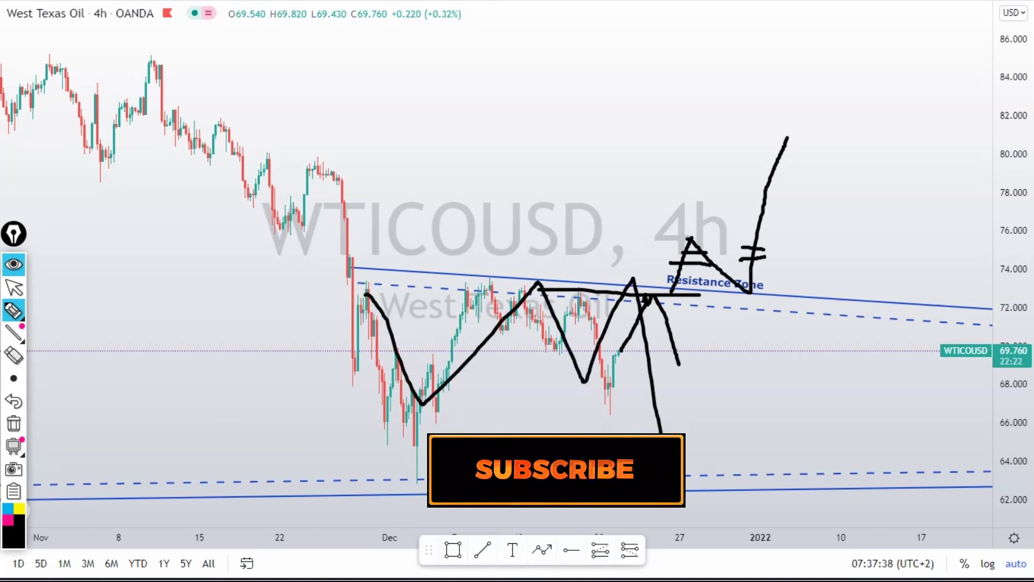
pyautogui.click(14, 423)
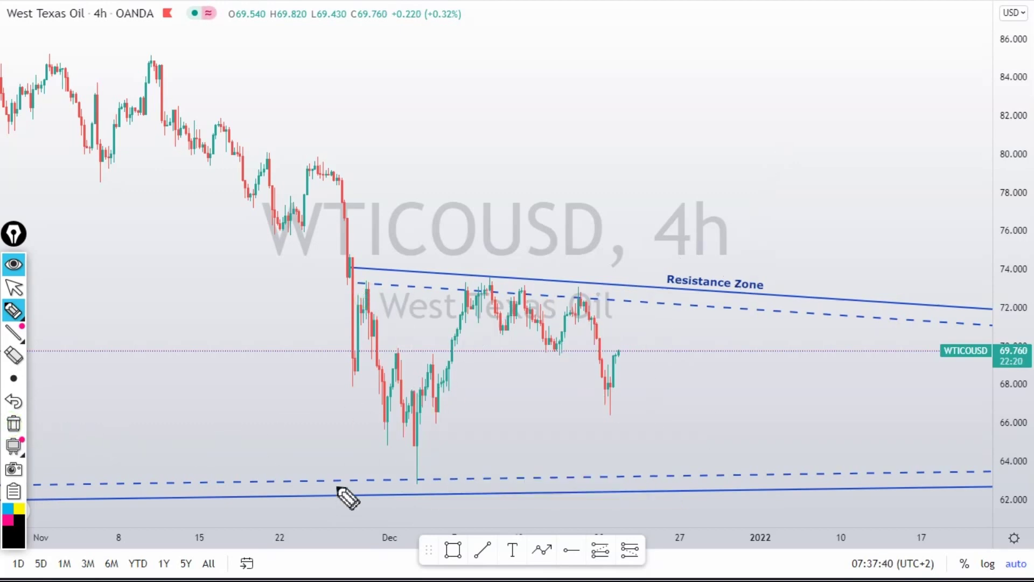
# Mark the support zone with horizontal lines and a wavy stroke, and sketch a drop into it followed by a long upward arrow.
pyautogui.moveTo(308, 473); pyautogui.dragTo(893, 465)
pyautogui.moveTo(418, 474)
pyautogui.mouseDown()
pyautogui.moveTo(442, 488)
pyautogui.moveTo(609, 458)
pyautogui.moveTo(771, 475)
pyautogui.moveTo(878, 469)
pyautogui.mouseUp()
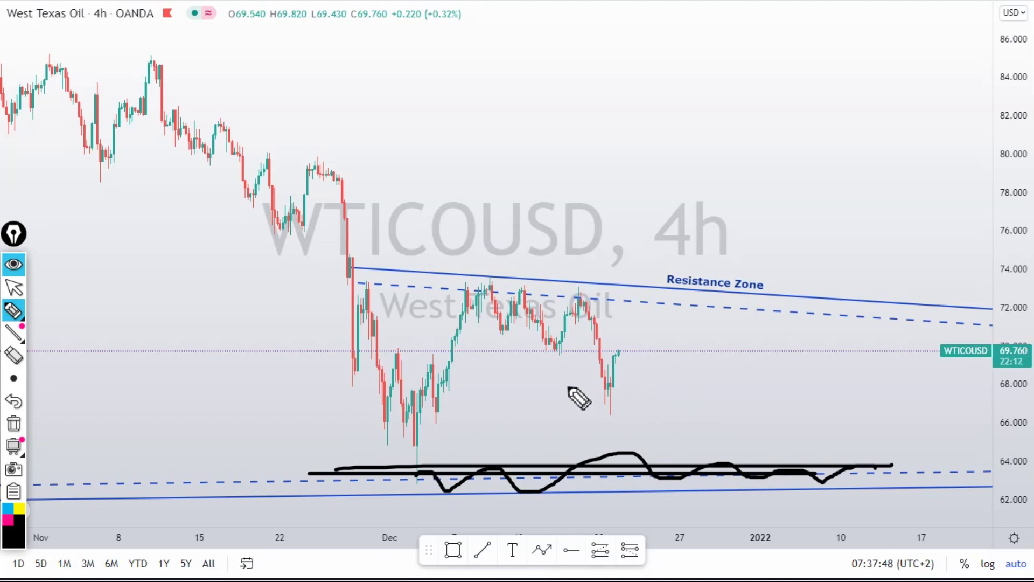
pyautogui.moveTo(362, 426); pyautogui.dragTo(910, 425)
pyautogui.moveTo(620, 409)
pyautogui.mouseDown()
pyautogui.moveTo(833, 184)
pyautogui.moveTo(796, 209)
pyautogui.moveTo(832, 223)
pyautogui.mouseUp()
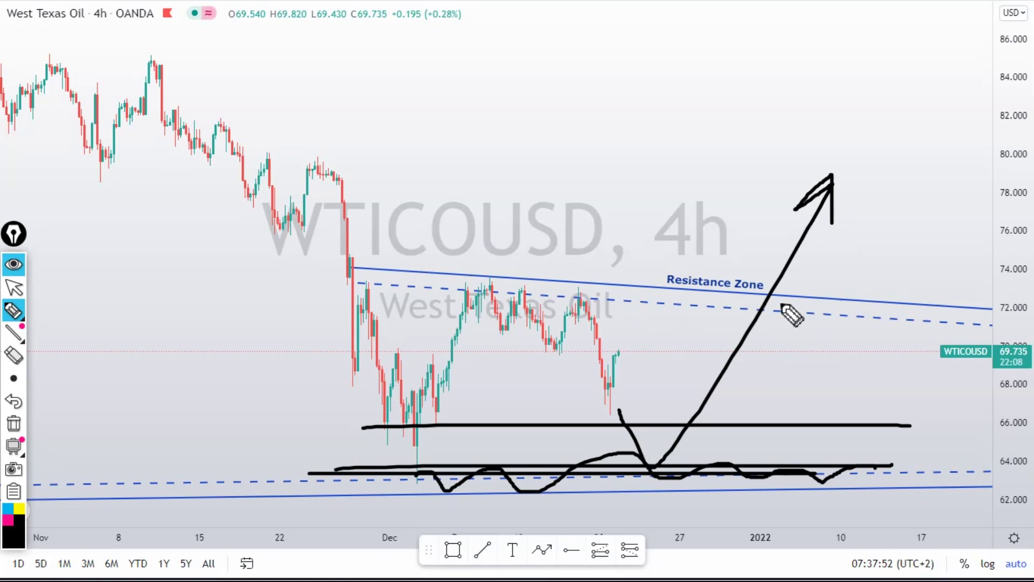
# Sketch further price rises toward the resistance zone, add another horizontal line above support, and clear all pen markings.
pyautogui.moveTo(614, 371)
pyautogui.mouseDown()
pyautogui.moveTo(714, 278)
pyautogui.moveTo(717, 293)
pyautogui.moveTo(775, 291)
pyautogui.mouseUp()
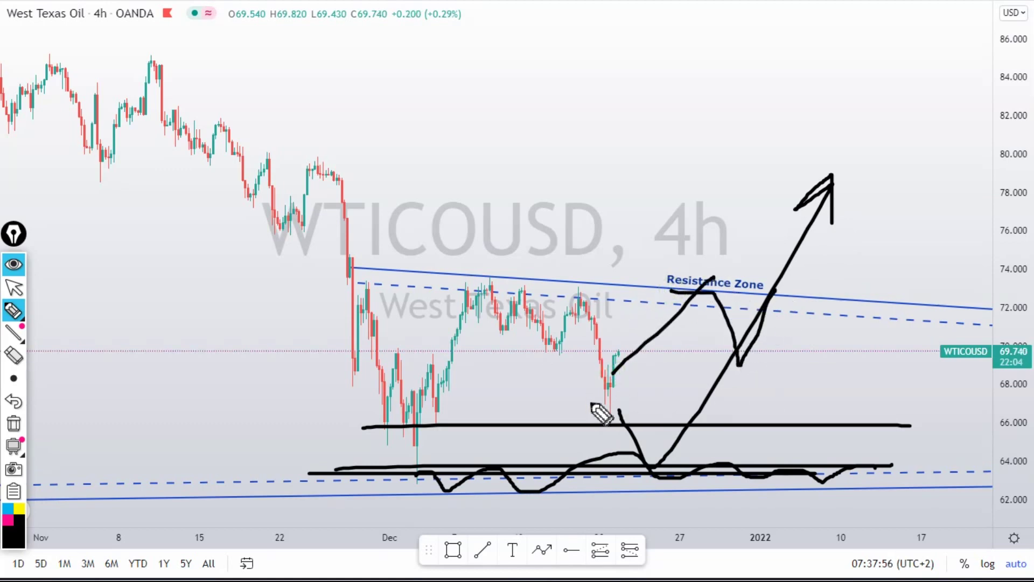
pyautogui.moveTo(781, 404); pyautogui.dragTo(862, 322)
pyautogui.moveTo(852, 378)
pyautogui.mouseDown()
pyautogui.moveTo(884, 356)
pyautogui.moveTo(926, 295)
pyautogui.mouseUp()
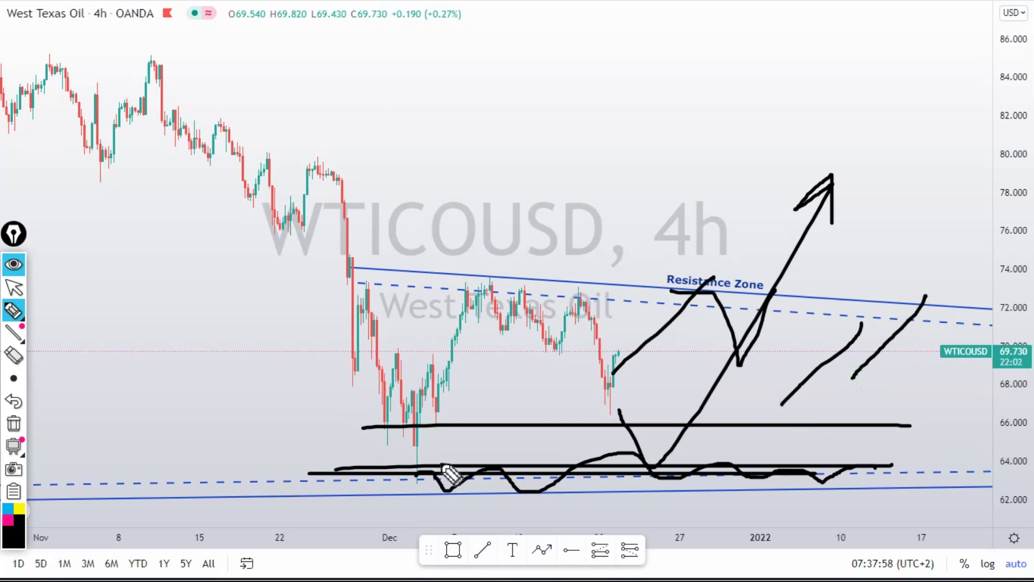
pyautogui.moveTo(430, 453); pyautogui.dragTo(766, 456)
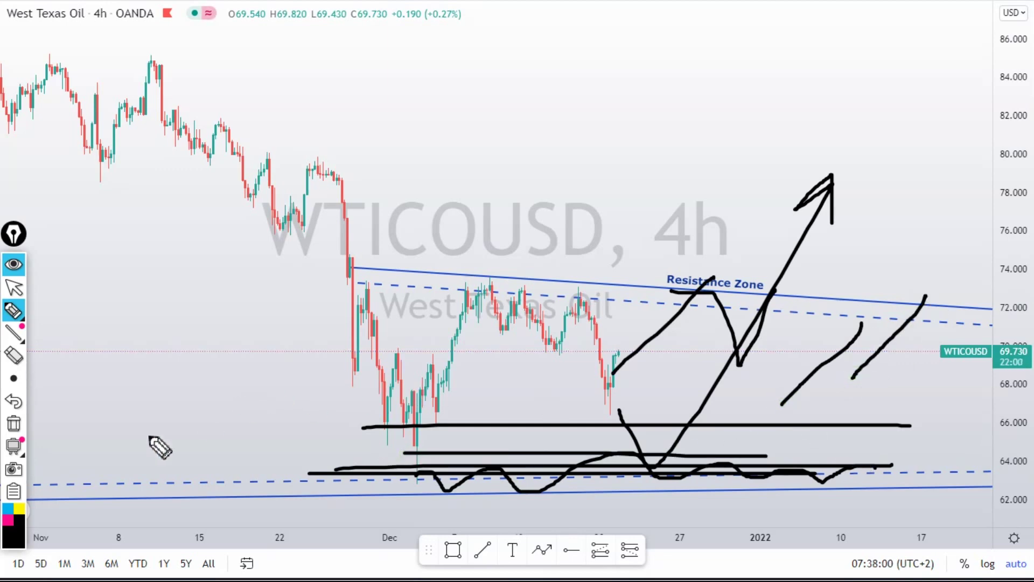
pyautogui.click(14, 424)
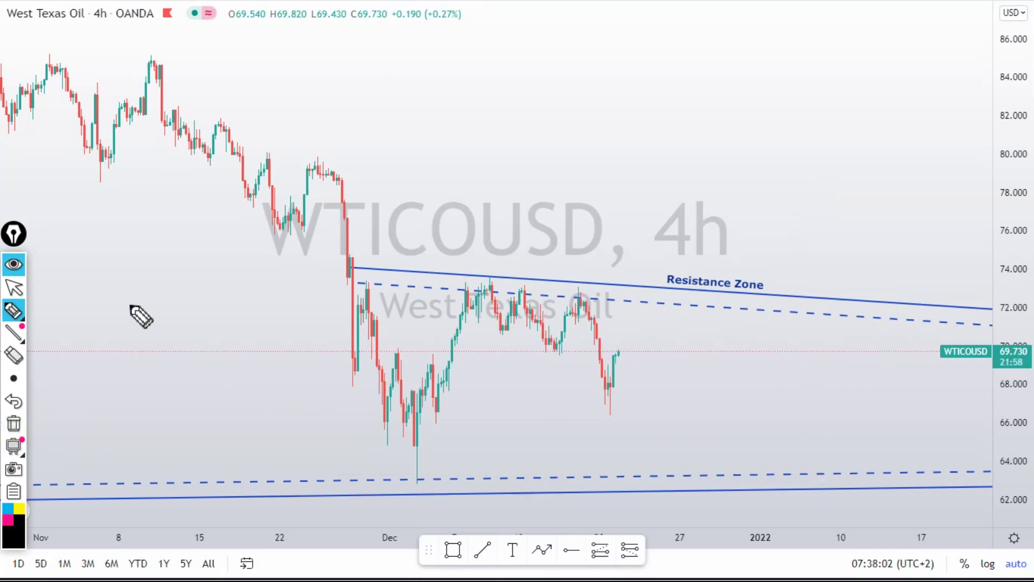
# Return to the normal pointer and switch to the Gold Spot / U.S. Dollar 4-hour chart.
pyautogui.click(14, 290)
pyautogui.click(457, 244)
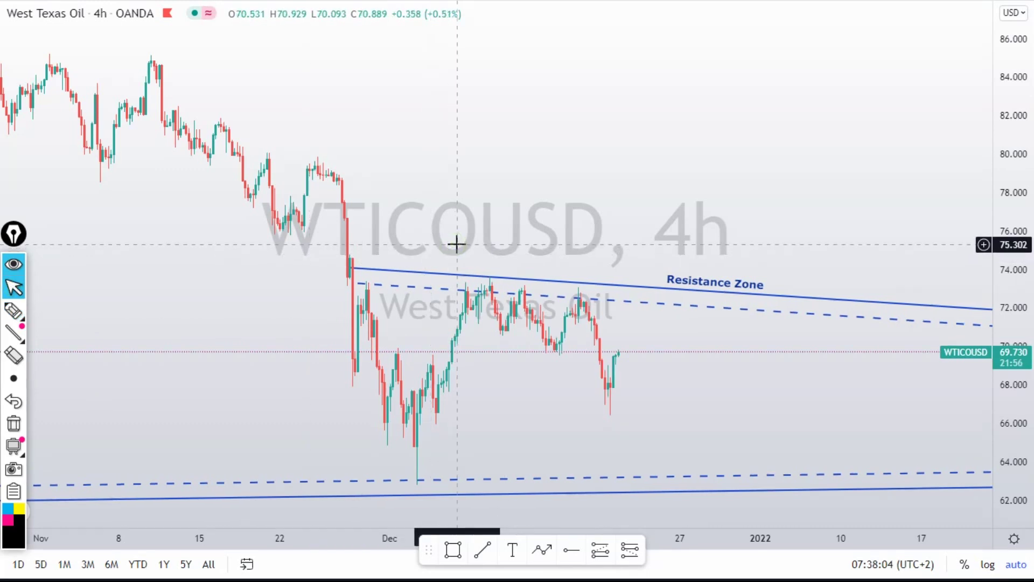
pyautogui.hotkey('ctrl', 'Tab')
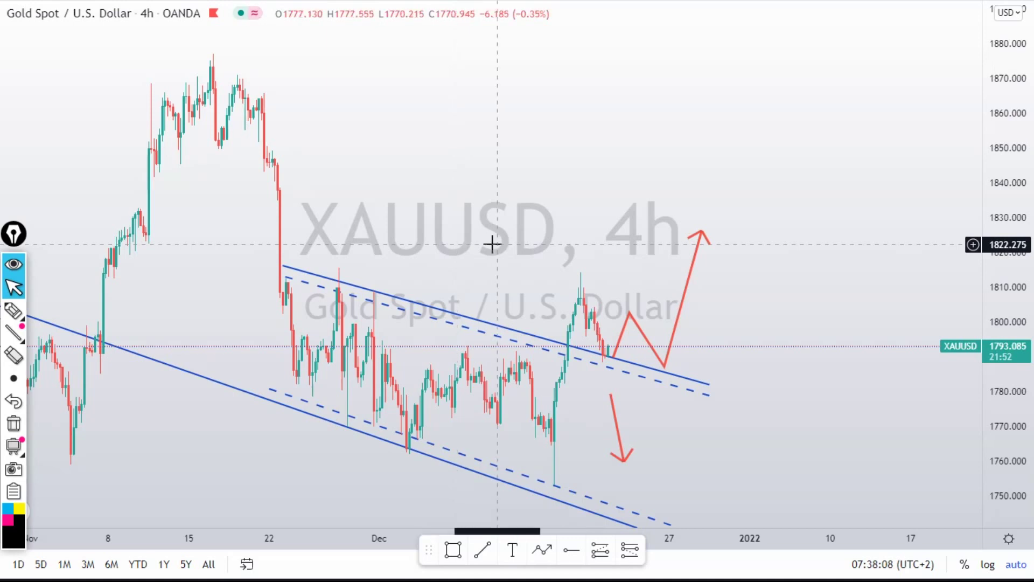
# Reposition the floating pen toolbar and shift the upper solid trendline of the descending channel slightly.
pyautogui.click(573, 243)
pyautogui.moveTo(647, 242); pyautogui.dragTo(896, 180)
pyautogui.moveTo(1003, 148); pyautogui.dragTo(990, 238)
pyautogui.moveTo(949, 298); pyautogui.dragTo(955, 237)
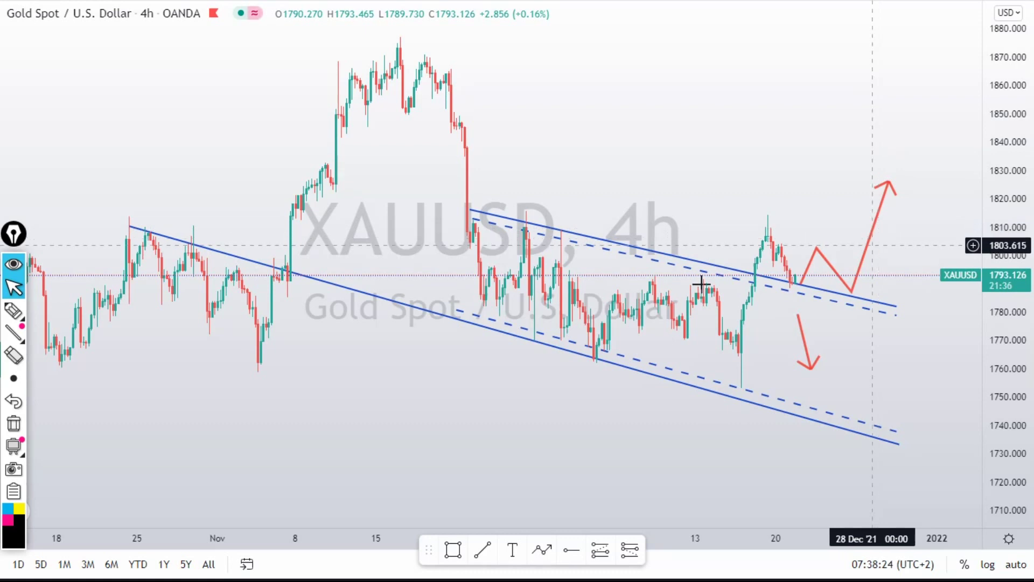
pyautogui.moveTo(12, 236); pyautogui.dragTo(36, 174)
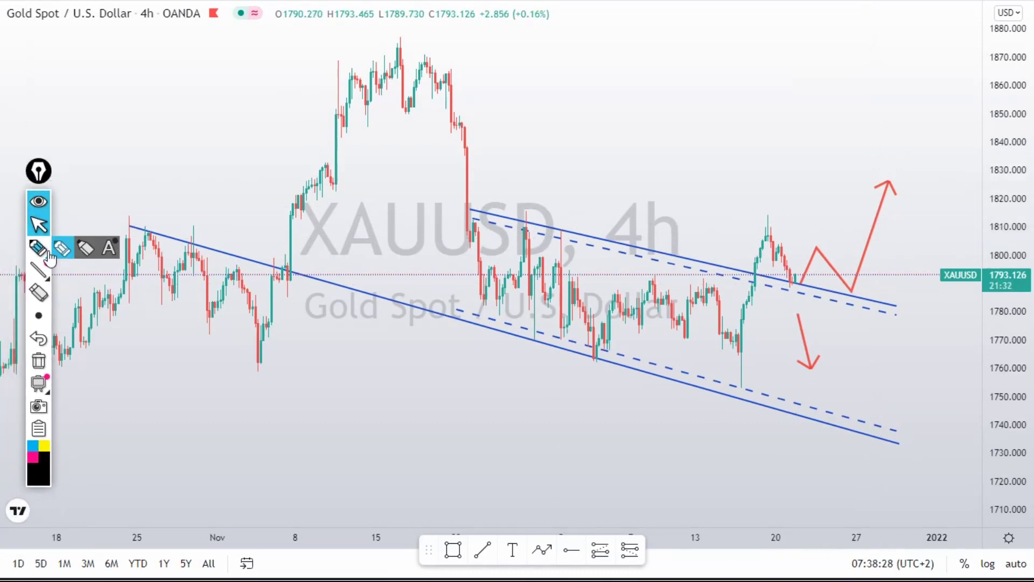
pyautogui.click(728, 271)
pyautogui.click(654, 317)
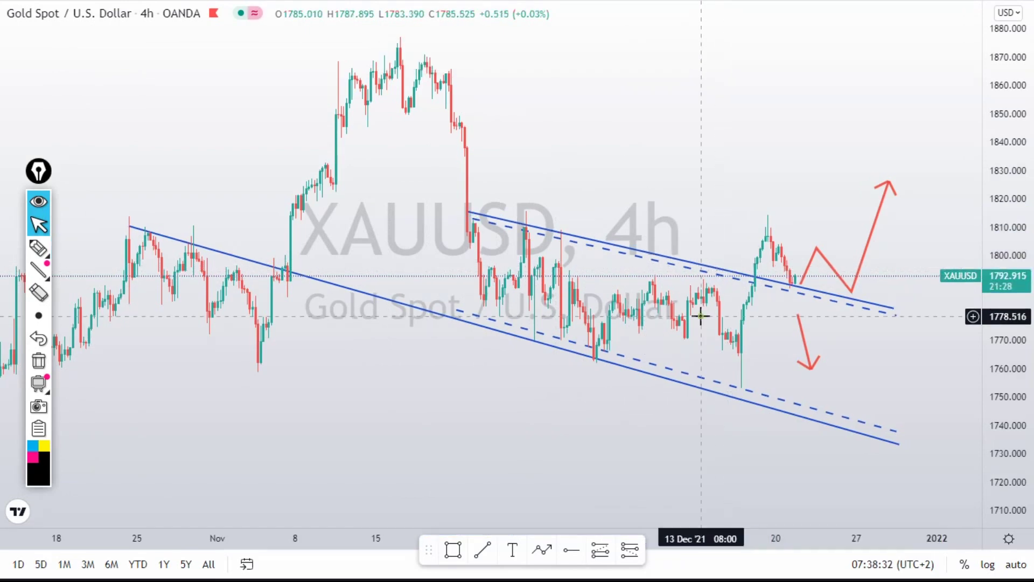
# Trace both solid channel boundaries and the price swings between them with the pen, and clear all pen markings.
pyautogui.scroll(-2, 485, 295)
pyautogui.scroll(2, 480, 293)
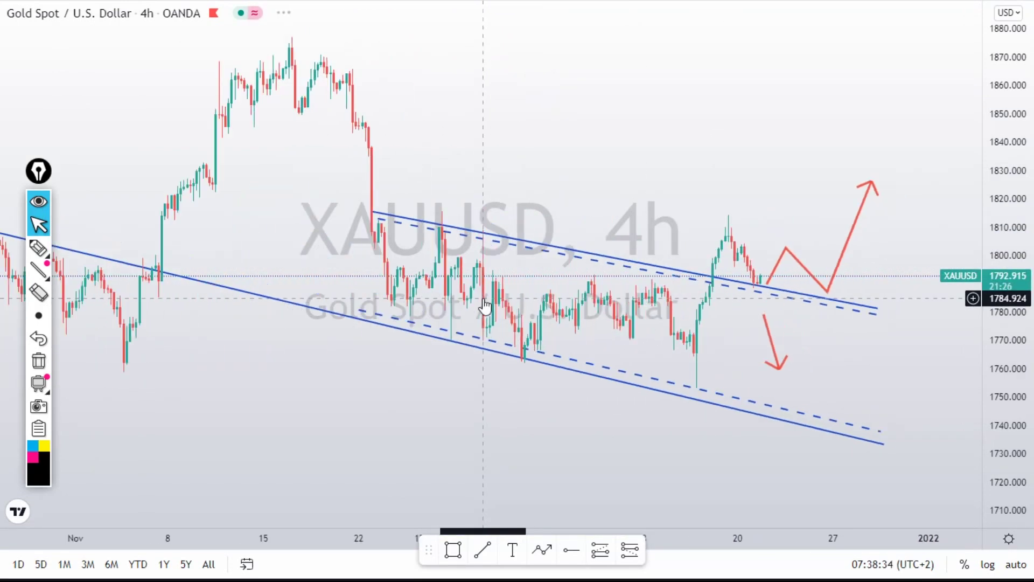
pyautogui.scroll(-3, 467, 286)
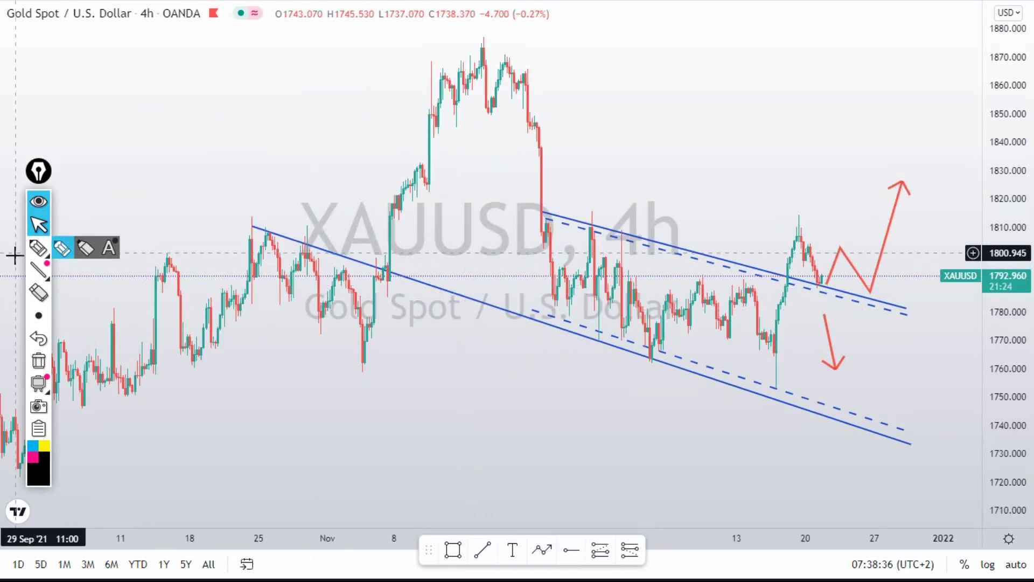
pyautogui.moveTo(36, 173); pyautogui.dragTo(18, 190)
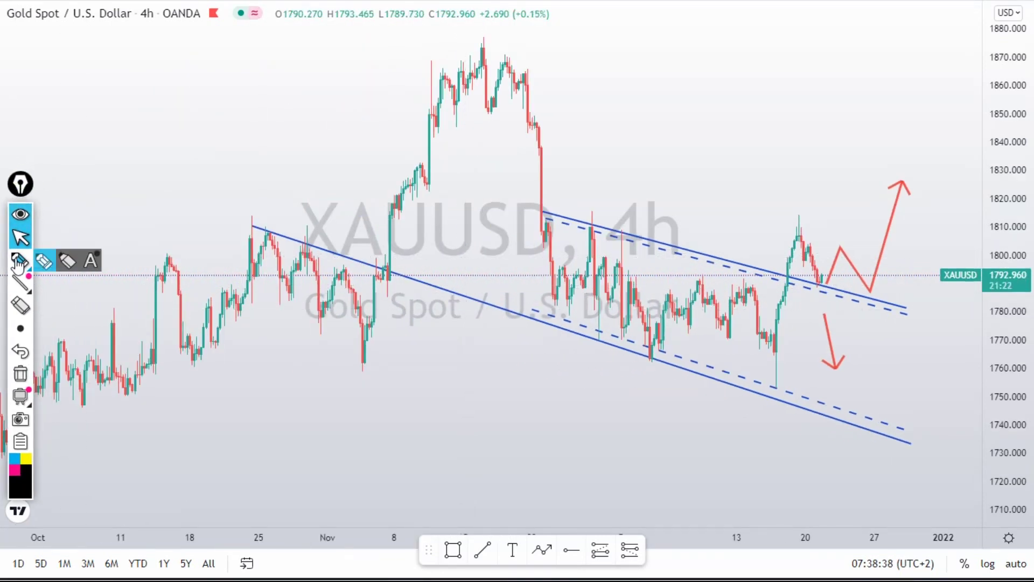
pyautogui.click(43, 261)
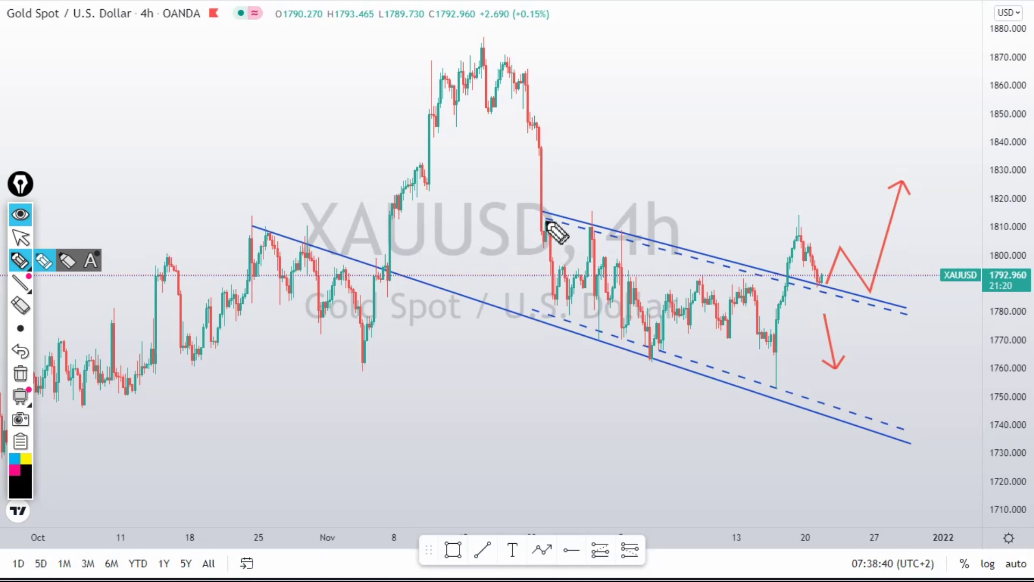
pyautogui.moveTo(547, 213); pyautogui.dragTo(897, 300)
pyautogui.moveTo(240, 226)
pyautogui.mouseDown()
pyautogui.moveTo(535, 312)
pyautogui.moveTo(691, 372)
pyautogui.moveTo(957, 442)
pyautogui.mouseUp()
pyautogui.moveTo(553, 314)
pyautogui.mouseDown()
pyautogui.moveTo(588, 231)
pyautogui.moveTo(625, 244)
pyautogui.moveTo(647, 342)
pyautogui.moveTo(725, 348)
pyautogui.moveTo(784, 277)
pyautogui.moveTo(786, 384)
pyautogui.mouseUp()
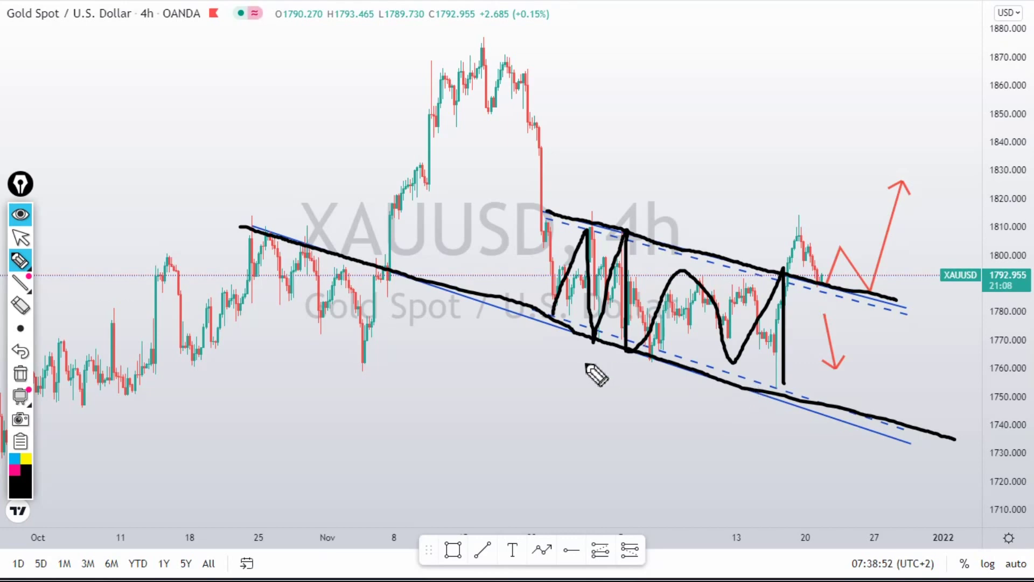
pyautogui.click(20, 373)
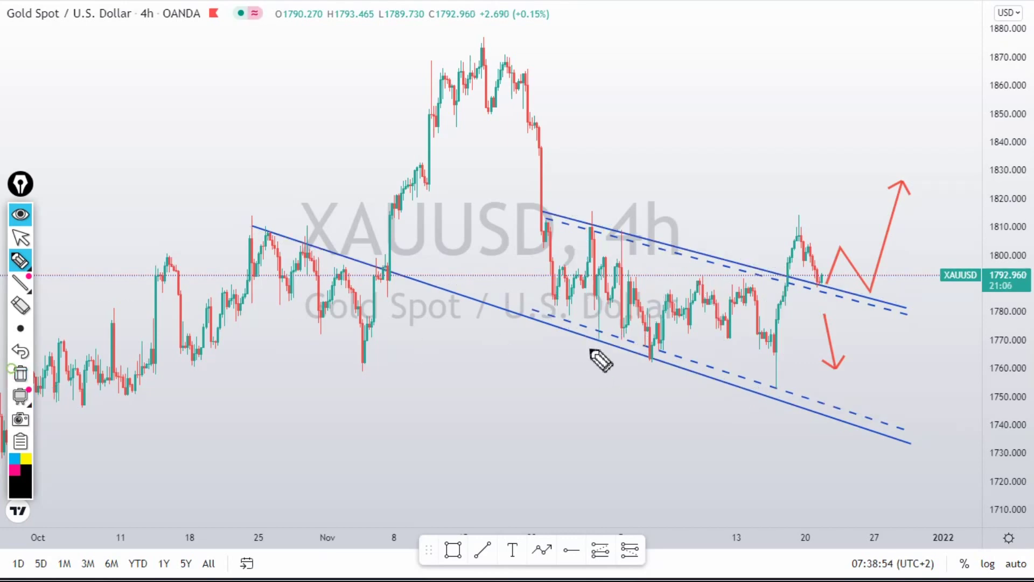
# Sketch the zigzag swings inside the channel, mark its upper boundary with a line and a downward arrow, and clear all pen markings.
pyautogui.moveTo(570, 240)
pyautogui.mouseDown()
pyautogui.moveTo(646, 260)
pyautogui.moveTo(771, 380)
pyautogui.mouseUp()
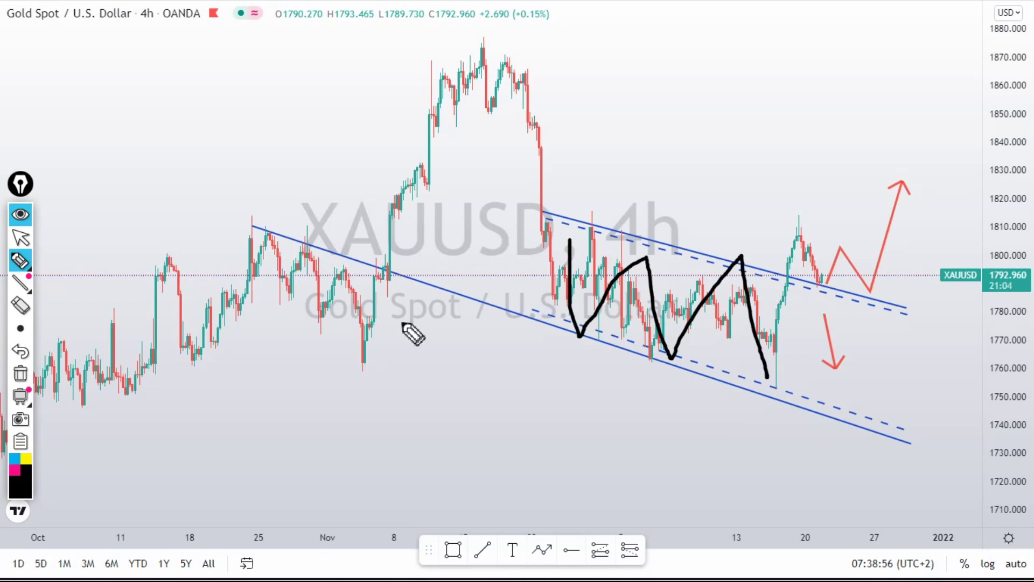
pyautogui.moveTo(577, 231); pyautogui.dragTo(819, 291)
pyautogui.moveTo(673, 144); pyautogui.dragTo(670, 226)
pyautogui.moveTo(645, 169); pyautogui.dragTo(713, 170)
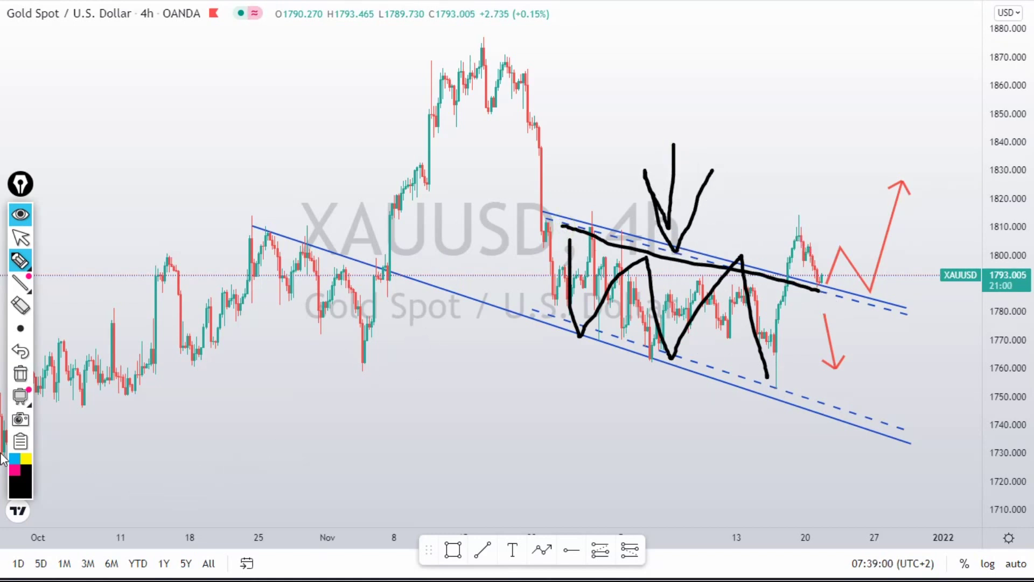
pyautogui.click(20, 373)
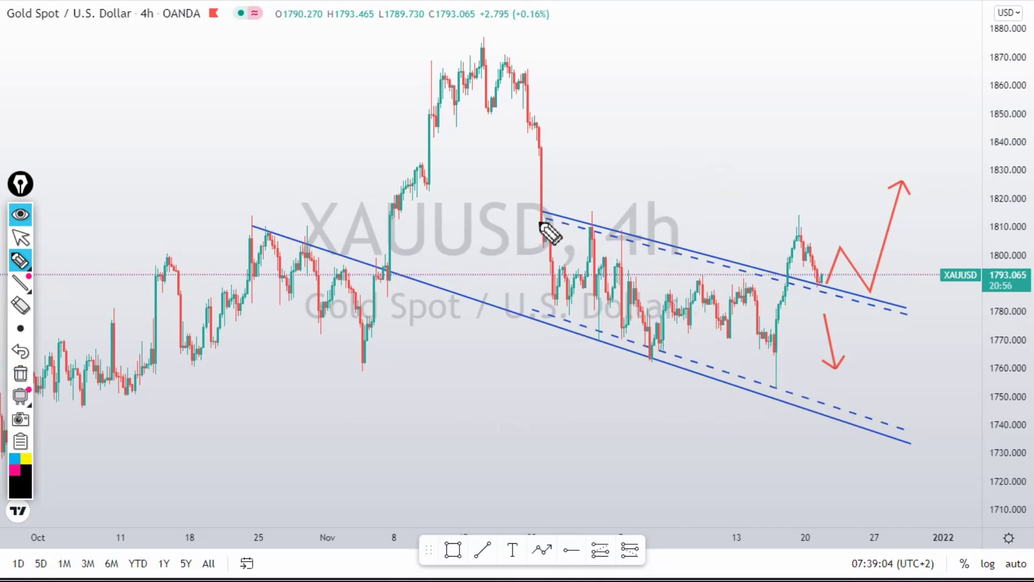
# Trace the upper boundary, the breakout and pullback, and a stepped rise beyond it, and clear all pen markings.
pyautogui.moveTo(570, 222); pyautogui.dragTo(873, 306)
pyautogui.moveTo(782, 272); pyautogui.dragTo(794, 224)
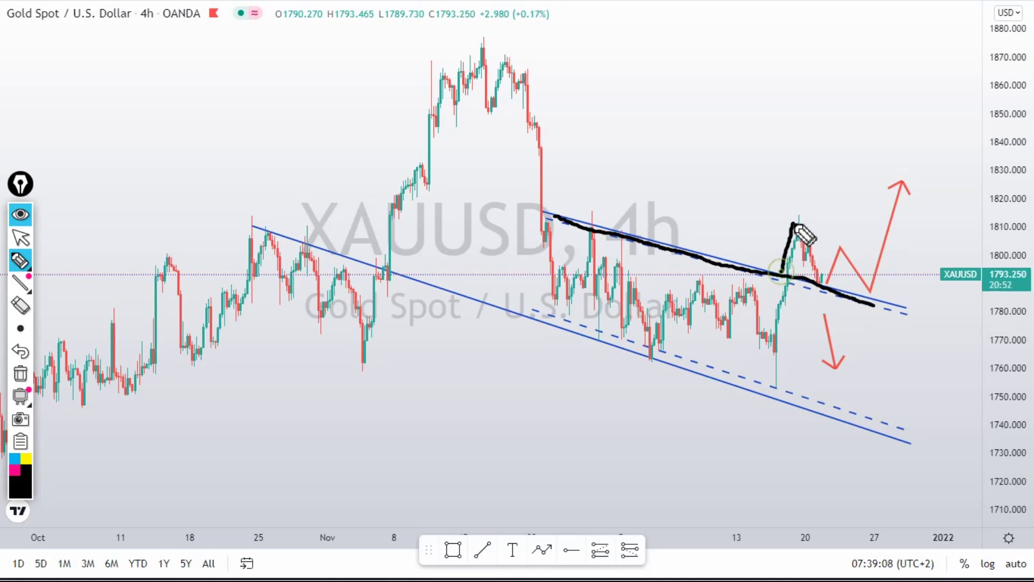
pyautogui.moveTo(794, 224)
pyautogui.mouseDown()
pyautogui.moveTo(825, 282)
pyautogui.moveTo(881, 165)
pyautogui.moveTo(921, 116)
pyautogui.mouseUp()
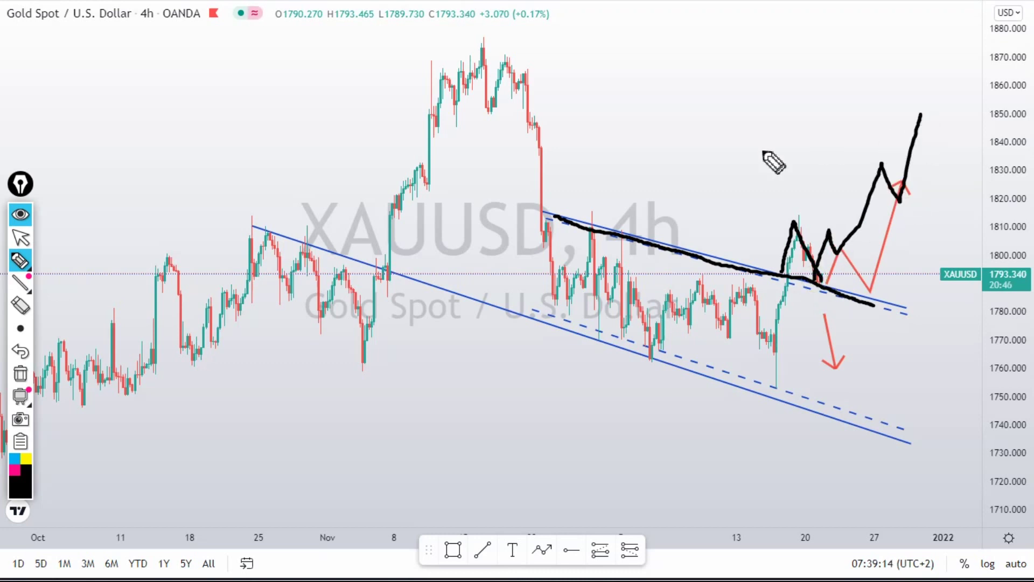
pyautogui.moveTo(5, 399)
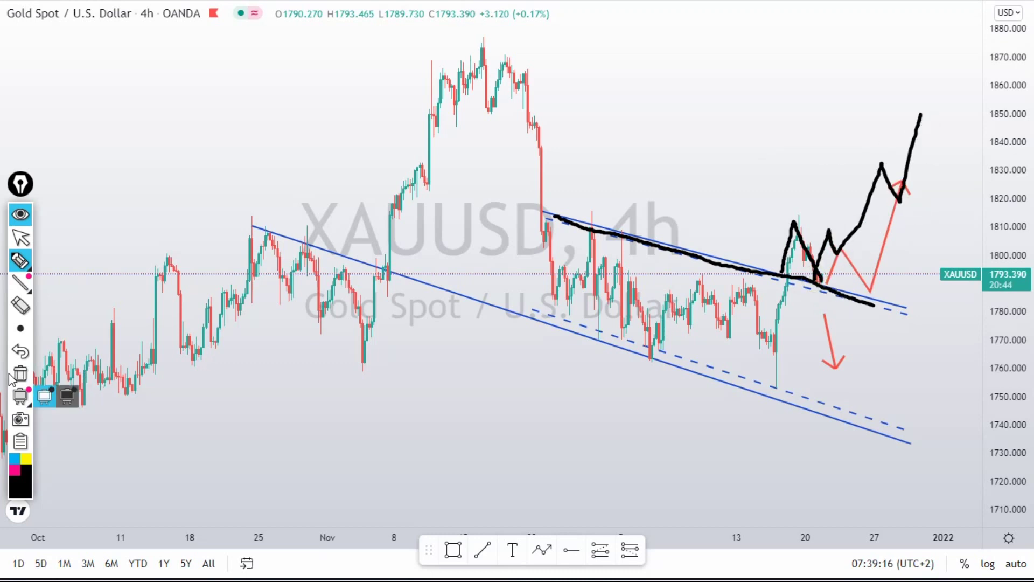
pyautogui.click(21, 374)
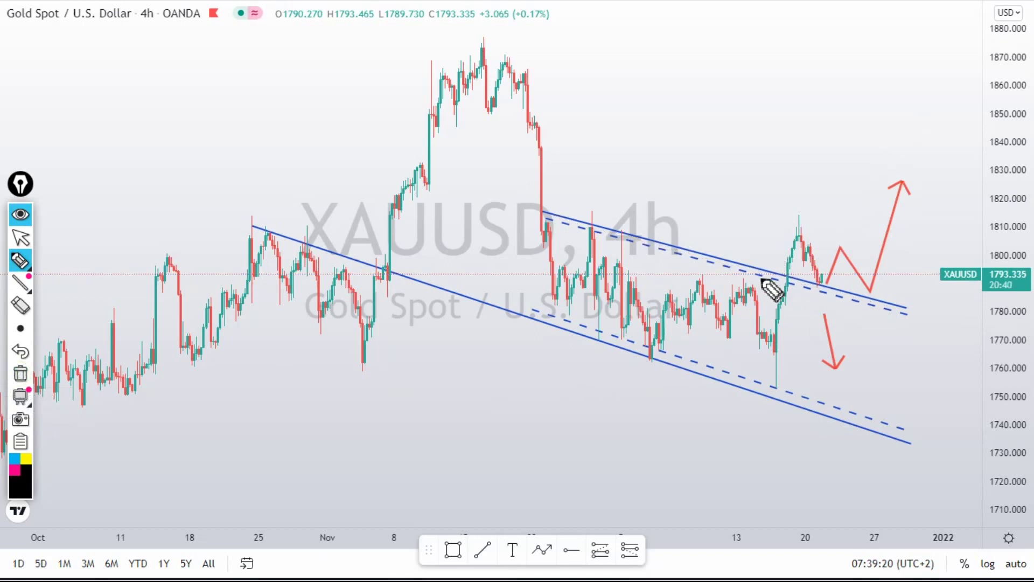
# Mark the retest area on the channel's upper boundary with the pen, clear the marking, and return to the normal pointer.
pyautogui.moveTo(779, 277); pyautogui.dragTo(856, 297)
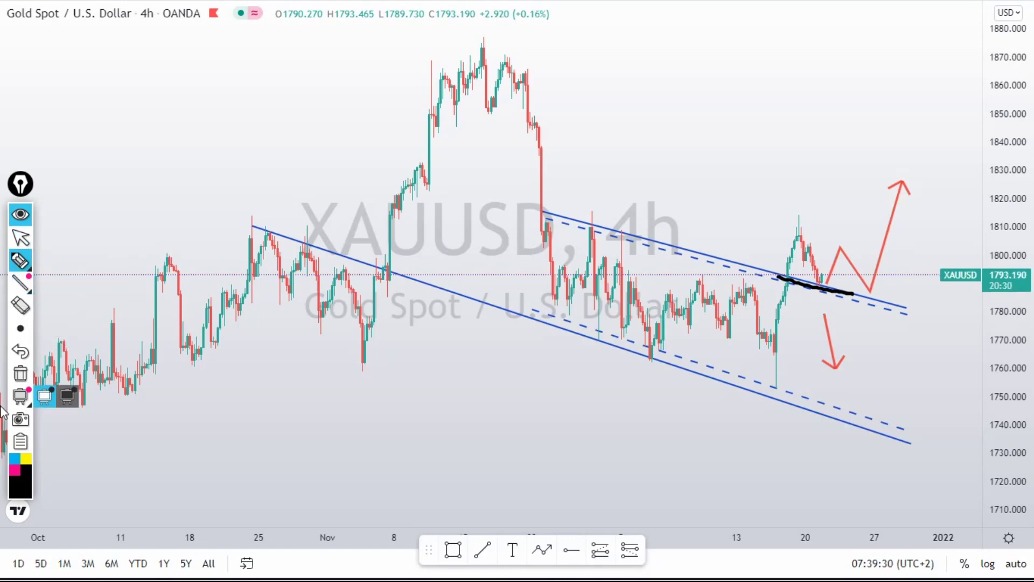
pyautogui.click(19, 379)
pyautogui.click(21, 237)
# On a closer view, mark the upper boundary, the breakout above it and the pullback to it with the pen, and clear all markings.
pyautogui.scroll(5, 781, 307)
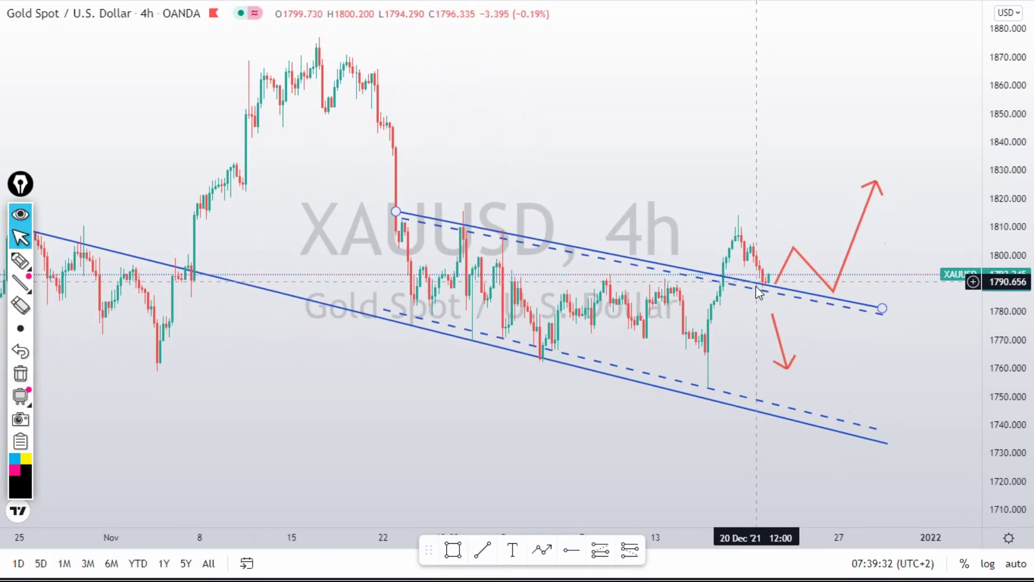
pyautogui.scroll(2, 673, 310)
pyautogui.moveTo(720, 372); pyautogui.dragTo(868, 393)
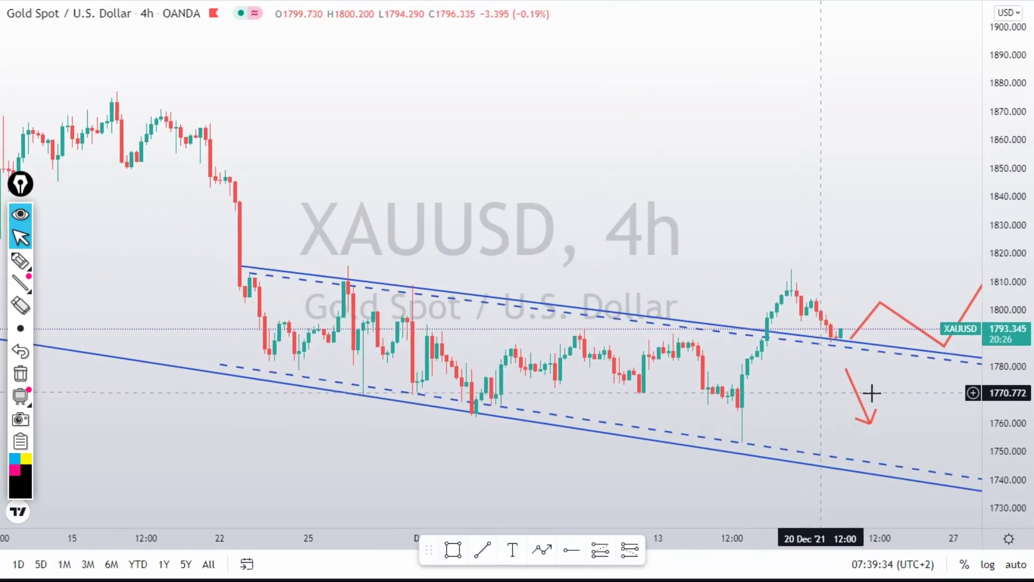
pyautogui.moveTo(1028, 428); pyautogui.dragTo(1028, 393)
pyautogui.moveTo(965, 272)
pyautogui.mouseDown()
pyautogui.moveTo(827, 157)
pyautogui.moveTo(857, 121)
pyautogui.moveTo(817, 171)
pyautogui.mouseUp()
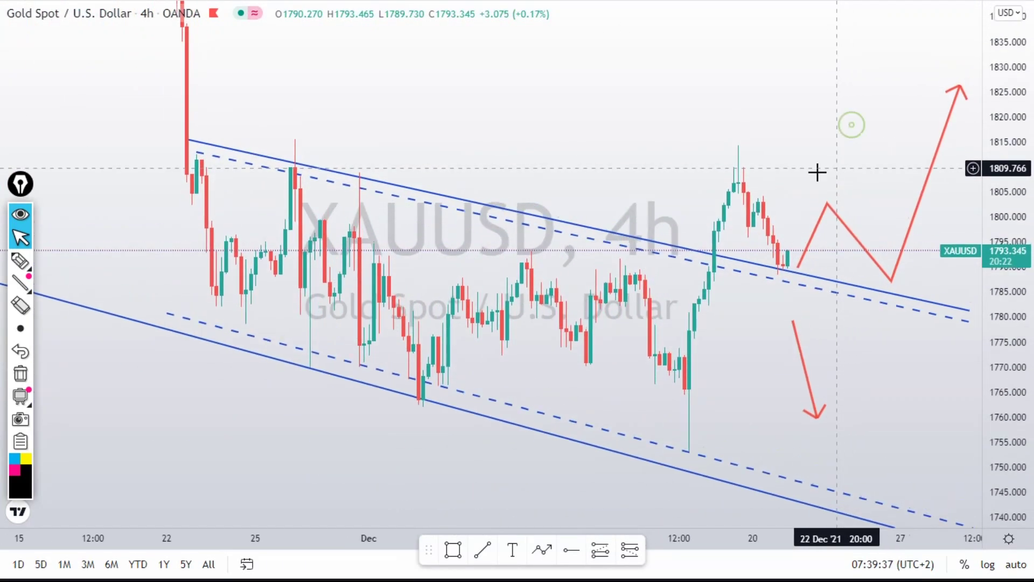
pyautogui.click(17, 263)
pyautogui.moveTo(469, 207)
pyautogui.mouseDown()
pyautogui.moveTo(707, 260)
pyautogui.moveTo(720, 187)
pyautogui.mouseUp()
pyautogui.moveTo(761, 224)
pyautogui.mouseDown()
pyautogui.moveTo(779, 265)
pyautogui.moveTo(804, 274)
pyautogui.mouseUp()
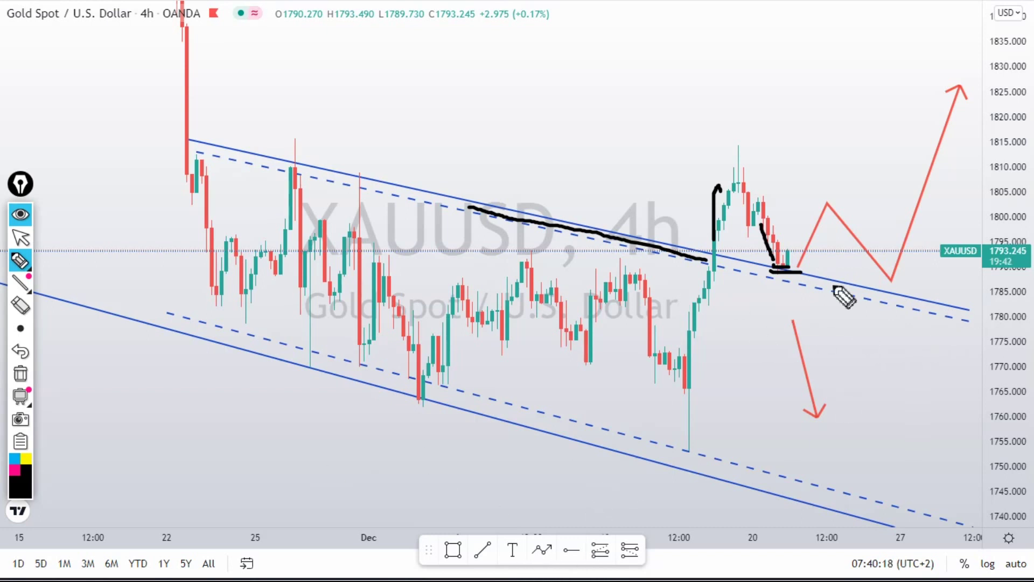
pyautogui.moveTo(722, 236); pyautogui.dragTo(772, 259)
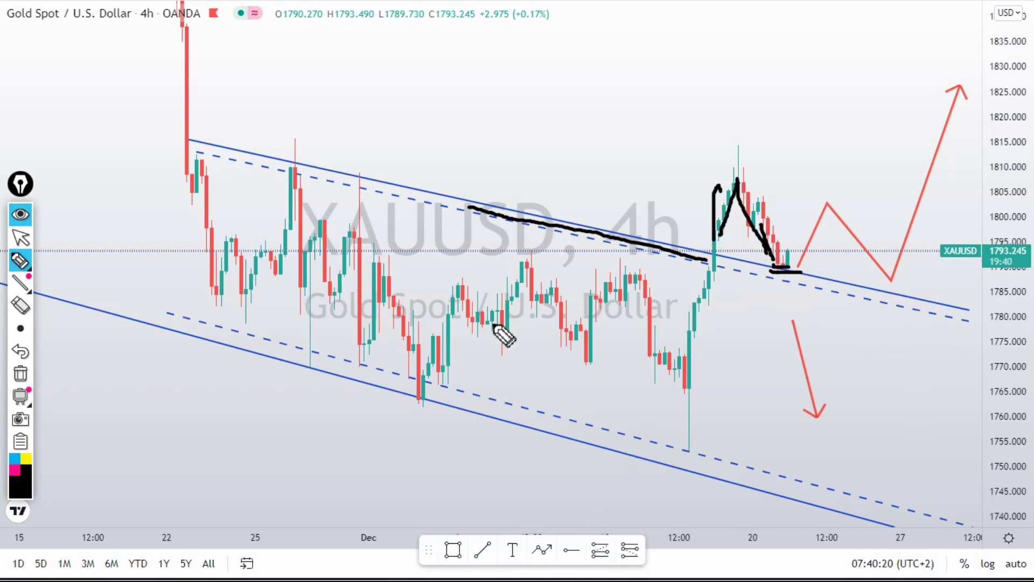
pyautogui.click(21, 379)
# Sketch the breakout, the retest level and a zigzag rise to about 1830, and clear all pen markings.
pyautogui.moveTo(710, 249)
pyautogui.mouseDown()
pyautogui.moveTo(757, 210)
pyautogui.moveTo(781, 265)
pyautogui.moveTo(857, 263)
pyautogui.moveTo(957, 68)
pyautogui.mouseUp()
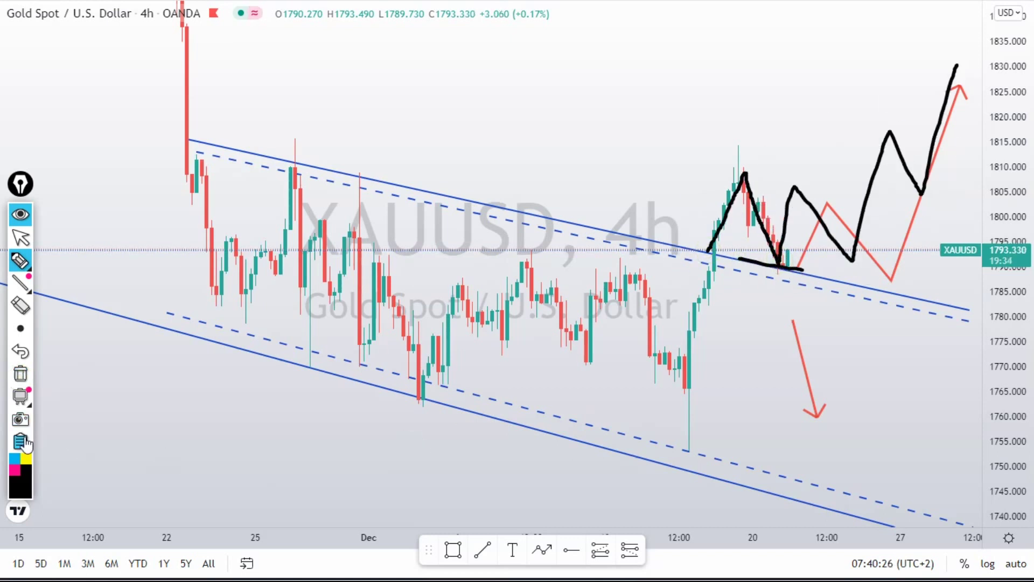
pyautogui.click(21, 374)
# Sketch a descending channel, a rising trendline and an upward zigzag arrow, clear all pen markings, and return to the normal pointer.
pyautogui.moveTo(212, 168); pyautogui.dragTo(450, 246)
pyautogui.moveTo(256, 254); pyautogui.dragTo(437, 338)
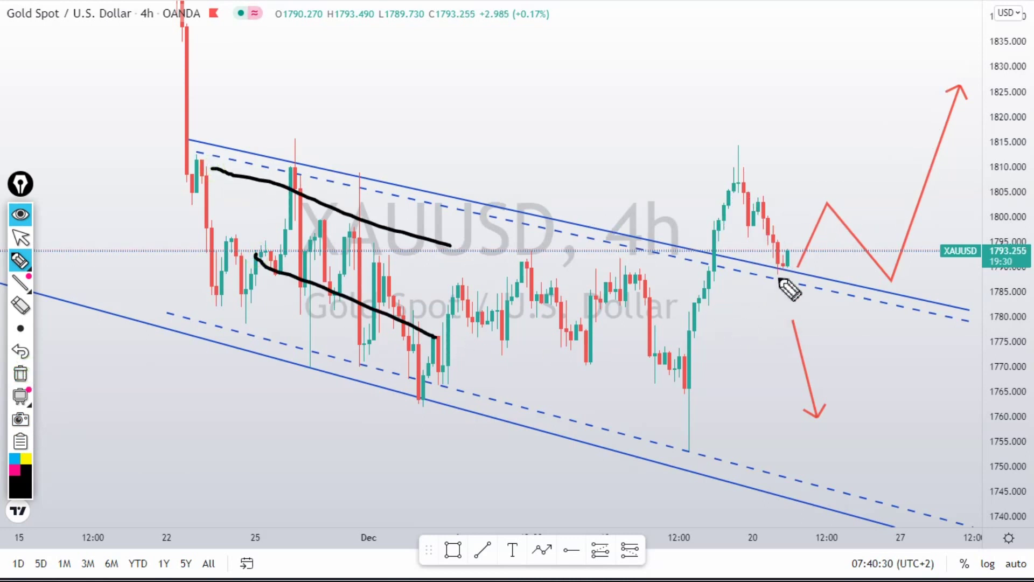
pyautogui.moveTo(672, 412); pyautogui.dragTo(958, 150)
pyautogui.moveTo(788, 261)
pyautogui.mouseDown()
pyautogui.moveTo(830, 104)
pyautogui.moveTo(894, 162)
pyautogui.moveTo(915, 35)
pyautogui.moveTo(920, 69)
pyautogui.mouseUp()
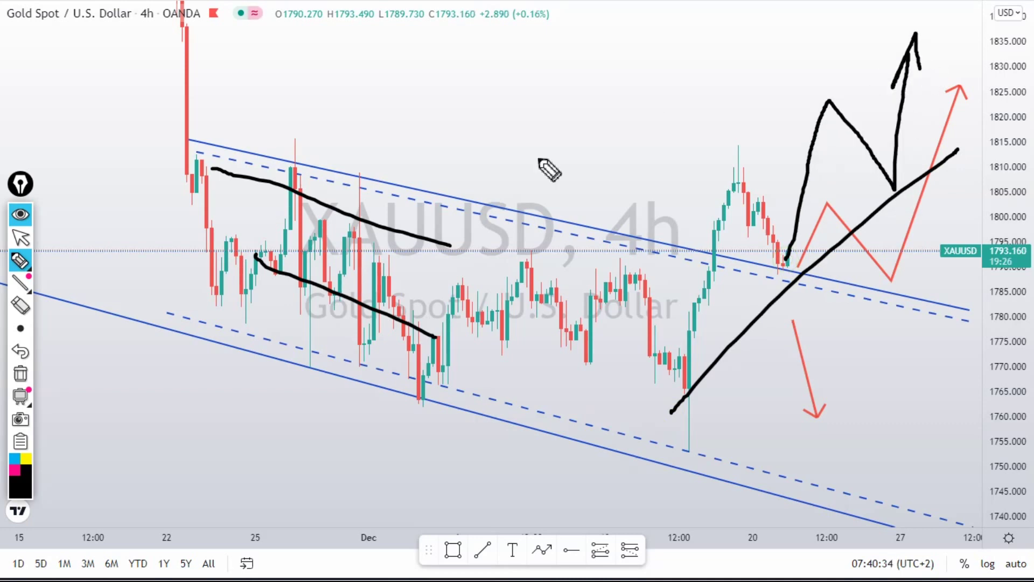
pyautogui.click(19, 396)
pyautogui.click(21, 237)
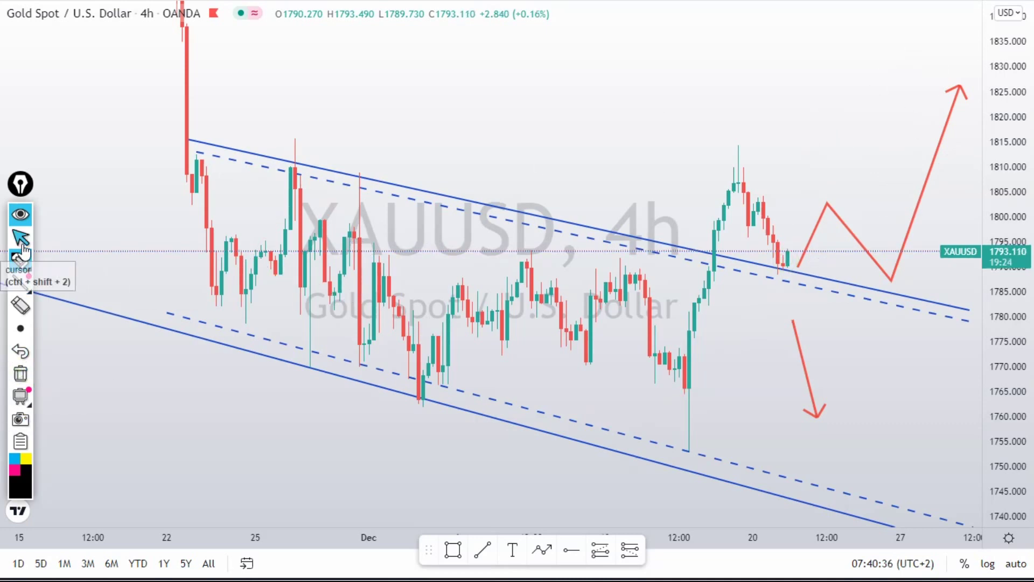
# Delete the red zigzag arrow that projects a price rise.
pyautogui.click(924, 186)
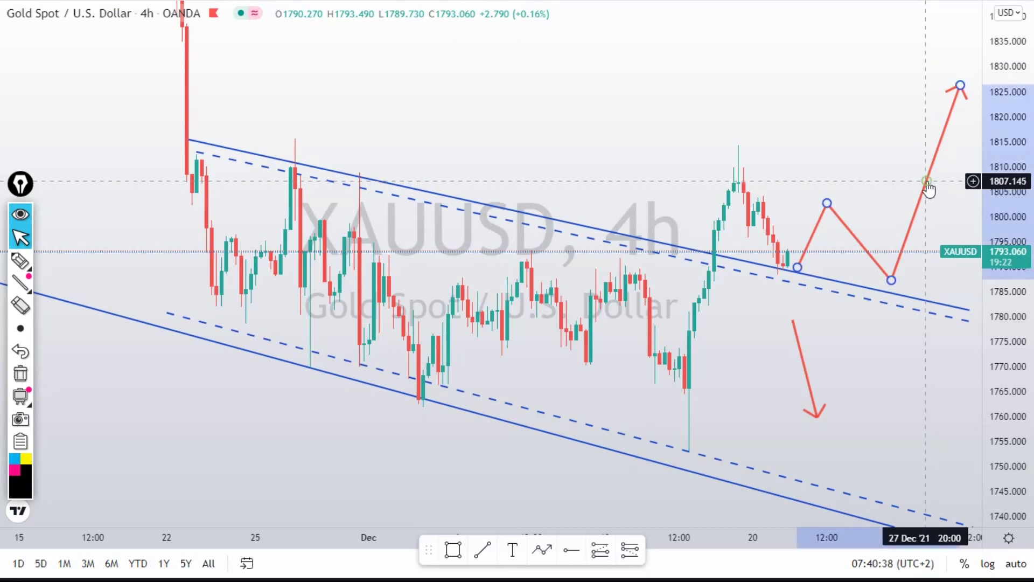
pyautogui.click(533, 54)
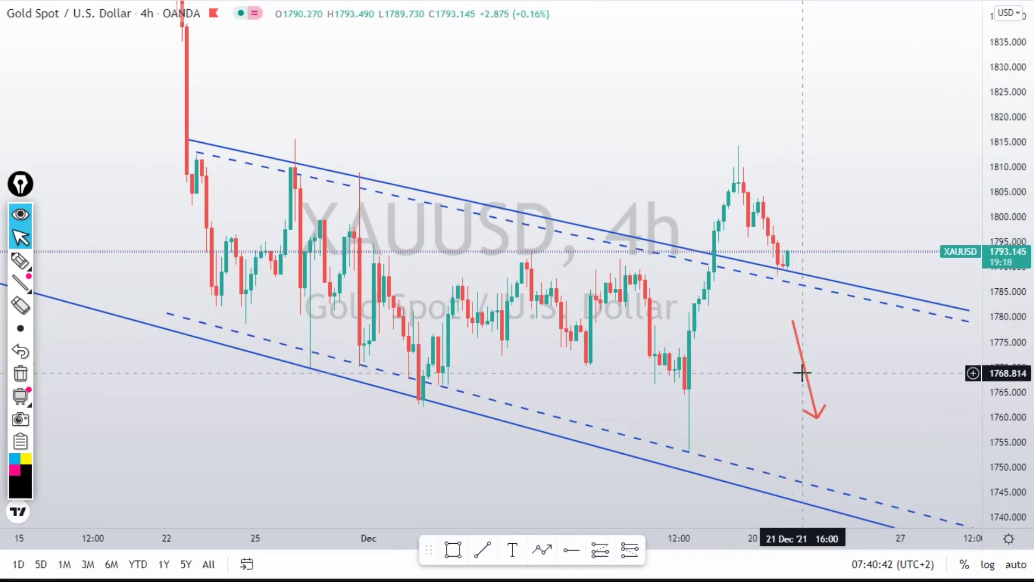
# Sketch a small bounce at the upper boundary and a stepped downward arrow to about 1752, and clear all pen markings.
pyautogui.click(20, 261)
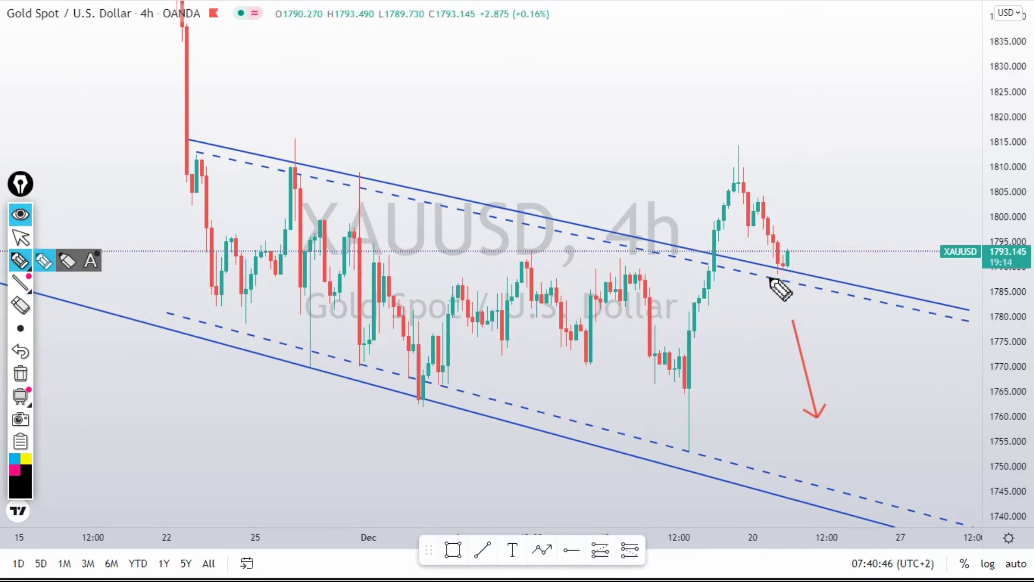
pyautogui.moveTo(788, 268); pyautogui.dragTo(796, 236)
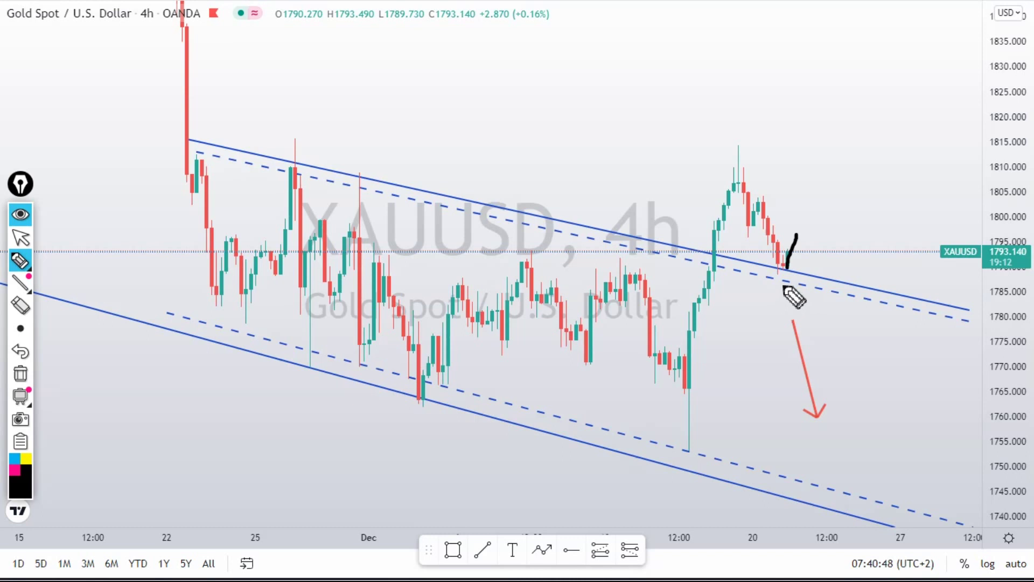
pyautogui.moveTo(790, 289)
pyautogui.mouseDown()
pyautogui.moveTo(836, 371)
pyautogui.moveTo(844, 432)
pyautogui.moveTo(858, 414)
pyautogui.mouseUp()
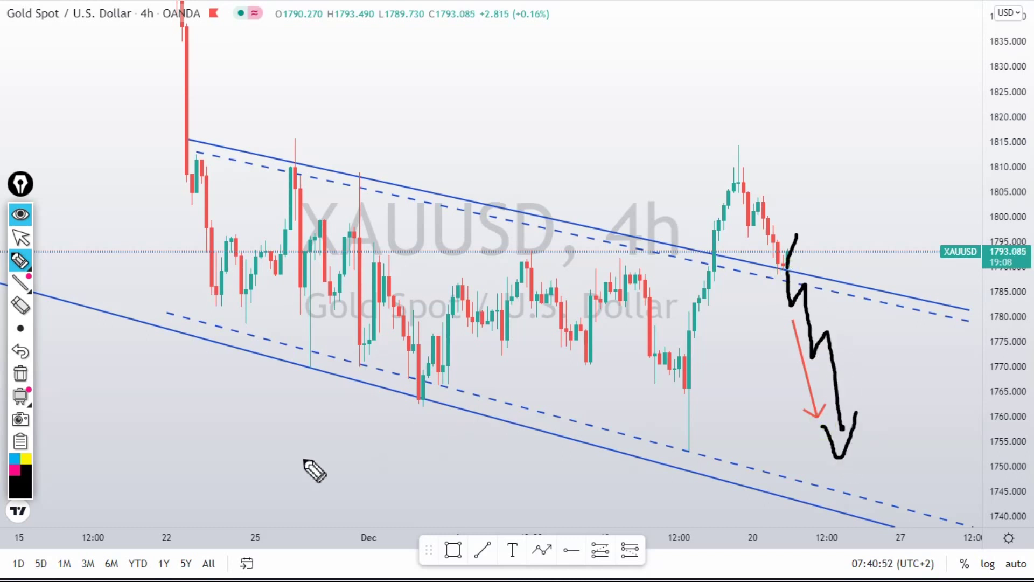
pyautogui.click(20, 378)
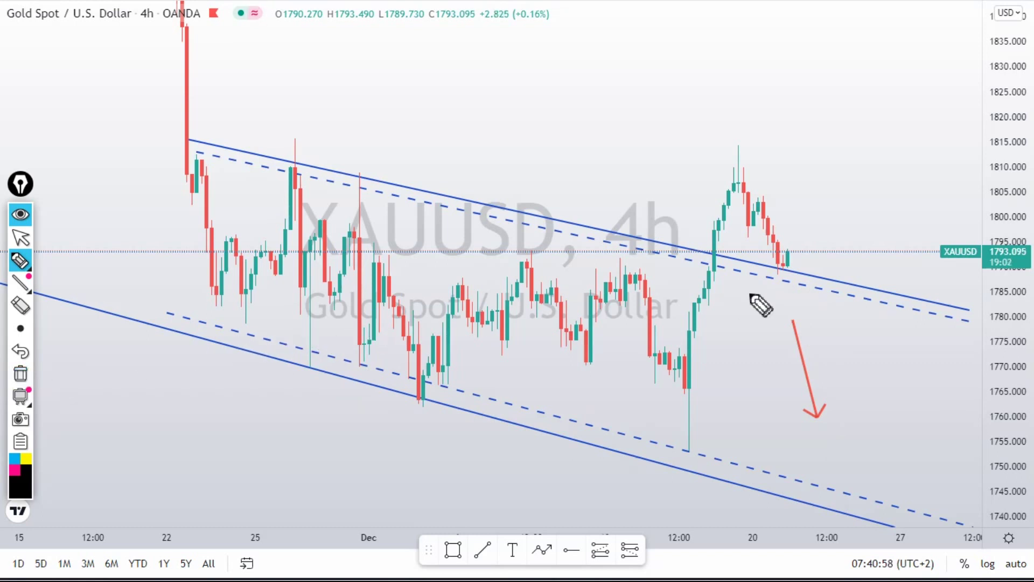
# Sketch a rise from the upper boundary, cross the boundary at the latest price, and draw a stepped downward arrow to about 1750.
pyautogui.moveTo(793, 269); pyautogui.dragTo(879, 101)
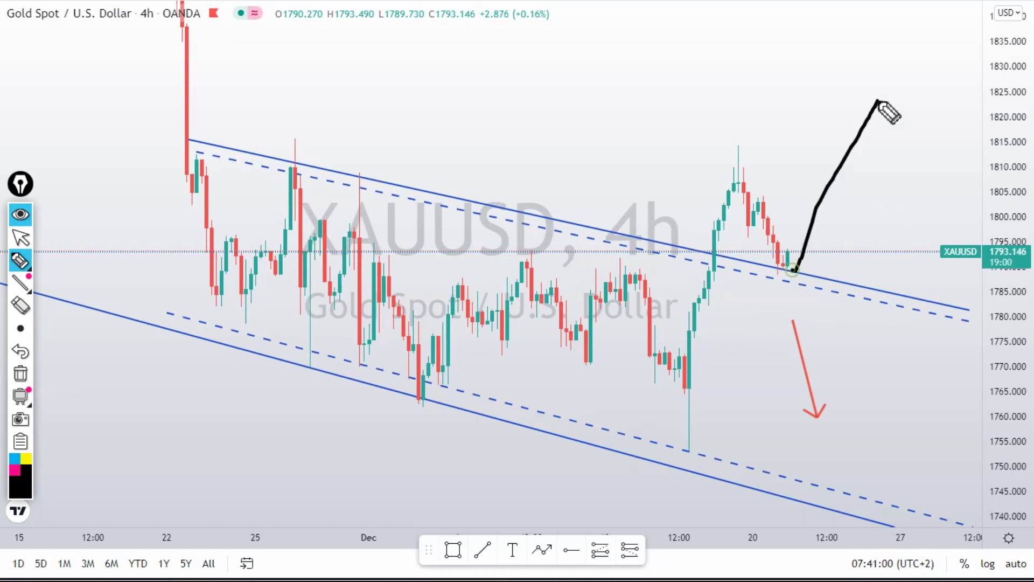
pyautogui.moveTo(807, 266); pyautogui.dragTo(776, 311)
pyautogui.moveTo(769, 259)
pyautogui.mouseDown()
pyautogui.moveTo(793, 304)
pyautogui.moveTo(837, 324)
pyautogui.moveTo(872, 451)
pyautogui.moveTo(889, 426)
pyautogui.mouseUp()
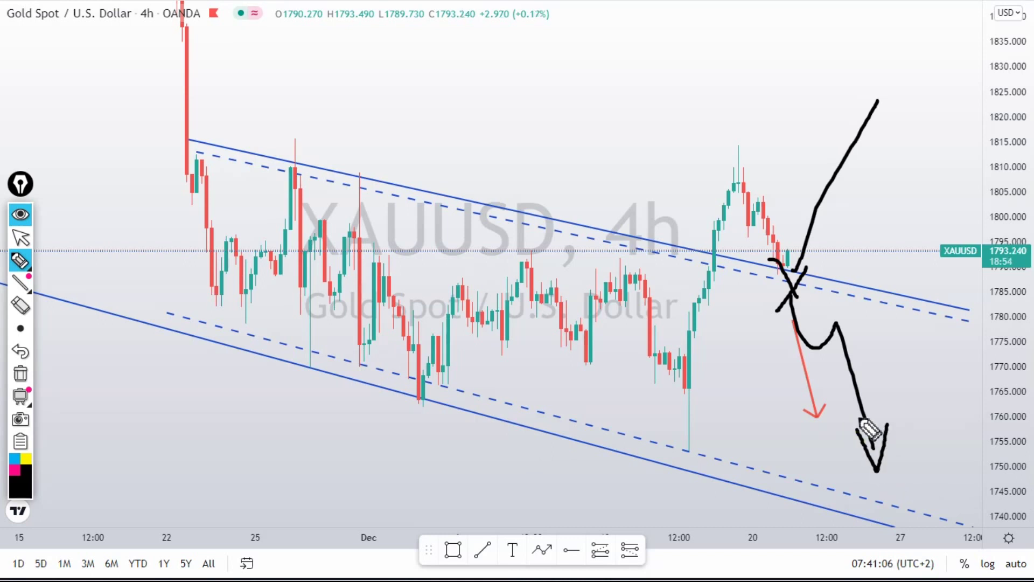
pyautogui.click(20, 327)
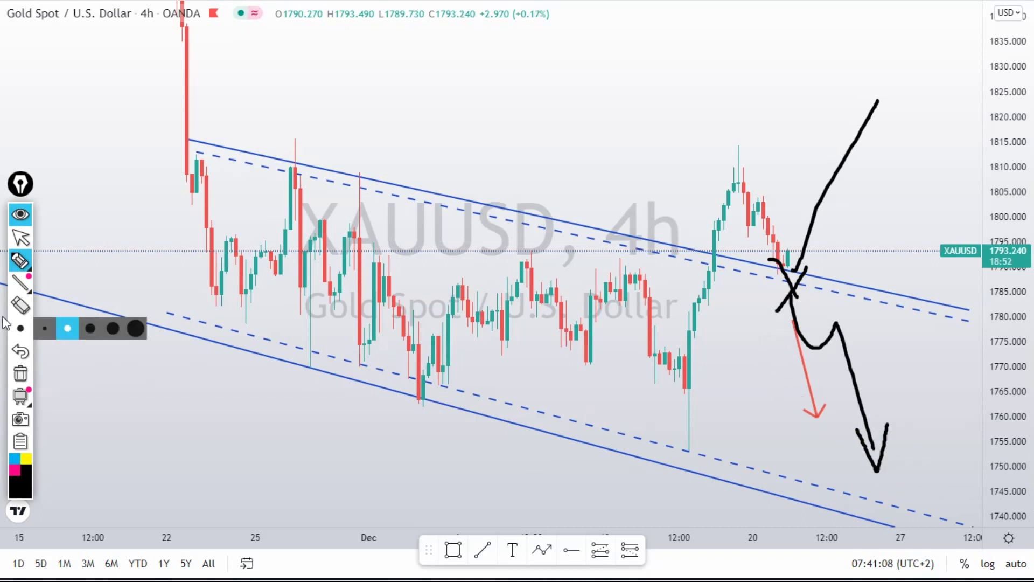
# Sketch a stepped downward arrow from the upper boundary to about 1747, mark levels around its start, and clear all pen markings.
pyautogui.click(20, 373)
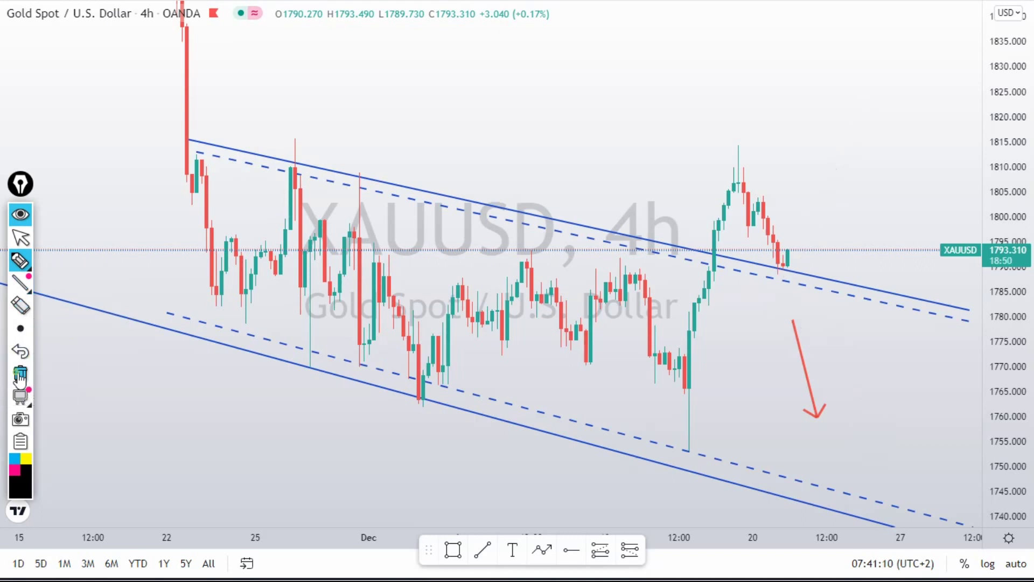
pyautogui.moveTo(785, 274); pyautogui.dragTo(798, 302)
pyautogui.moveTo(772, 292)
pyautogui.mouseDown()
pyautogui.moveTo(815, 296)
pyautogui.moveTo(903, 434)
pyautogui.moveTo(944, 420)
pyautogui.mouseUp()
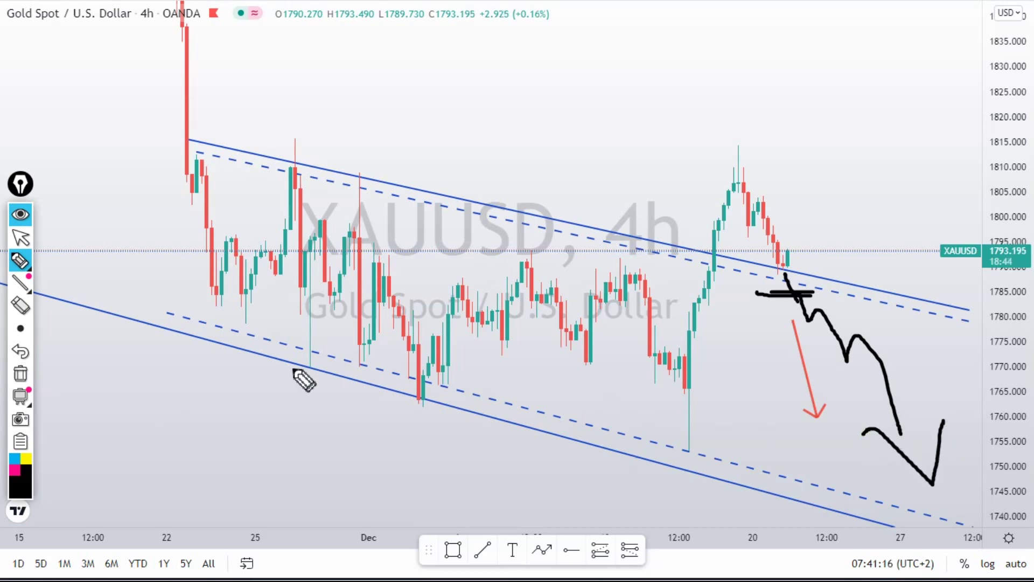
pyautogui.moveTo(763, 250)
pyautogui.mouseDown()
pyautogui.moveTo(802, 250)
pyautogui.moveTo(824, 268)
pyautogui.mouseUp()
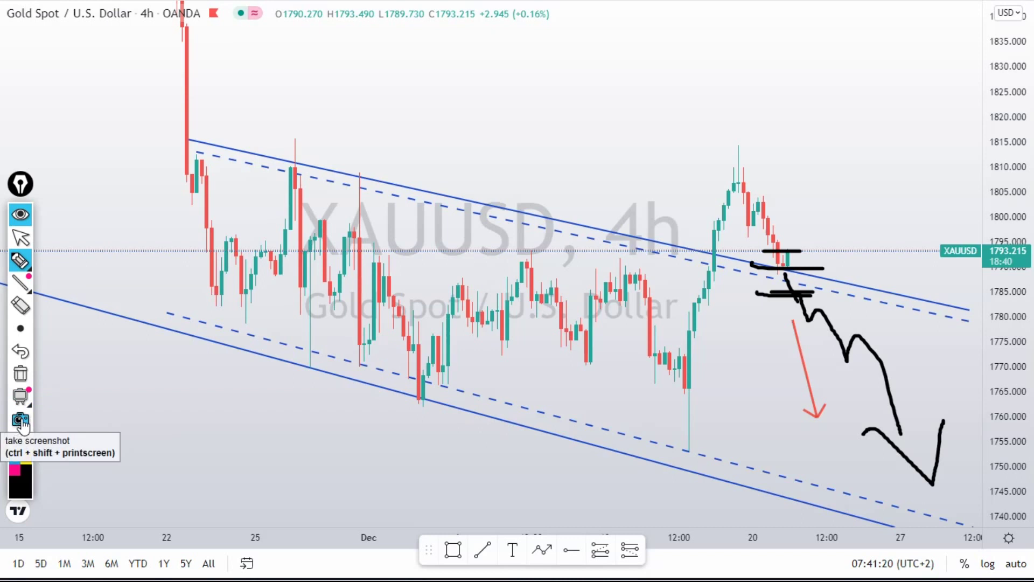
pyautogui.click(20, 441)
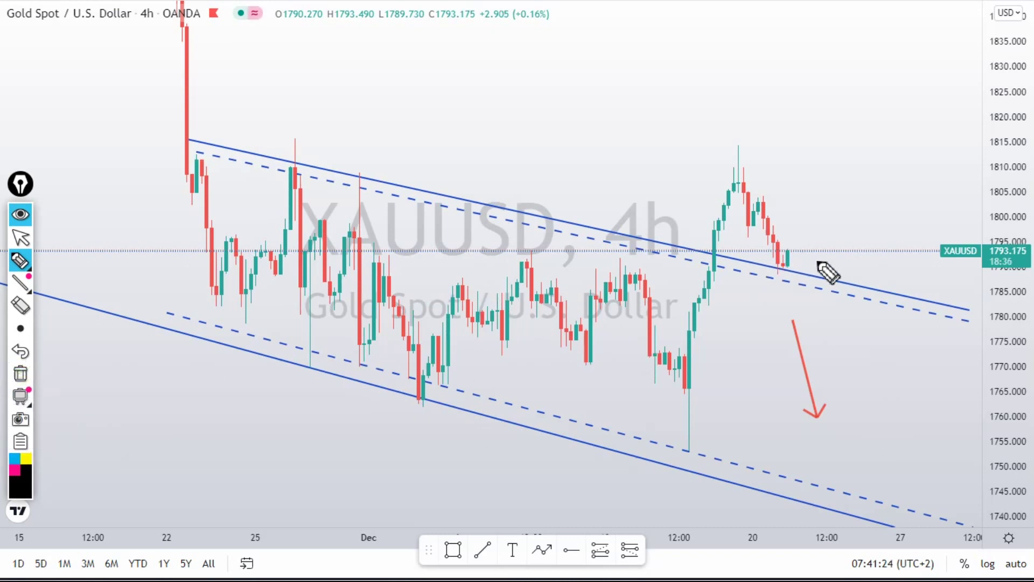
# Sketch two lines along the December highs near 1790, trace the rally and pullback above them, and clear all pen markings.
pyautogui.moveTo(365, 254); pyautogui.dragTo(890, 265)
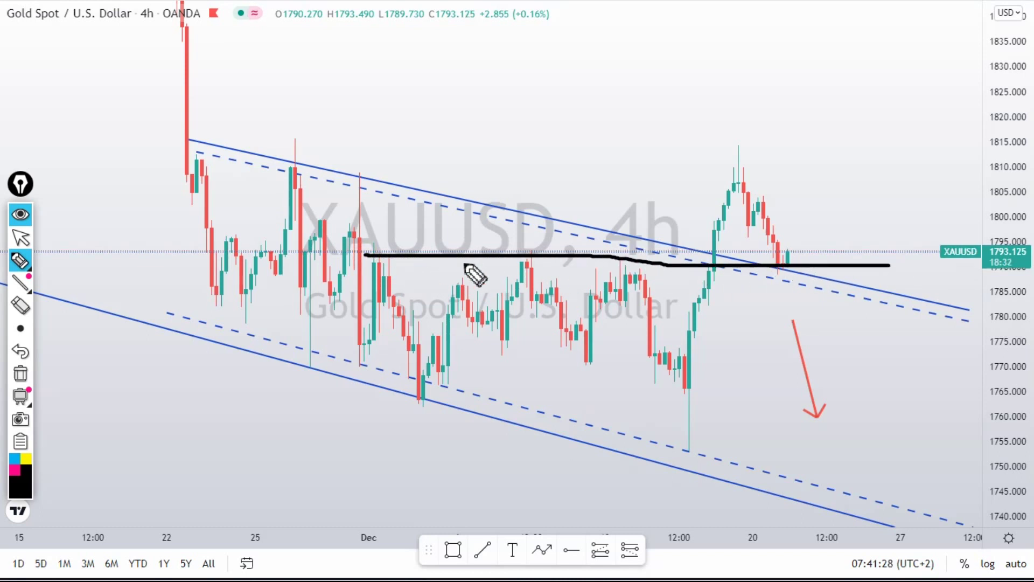
pyautogui.moveTo(375, 264); pyautogui.dragTo(856, 272)
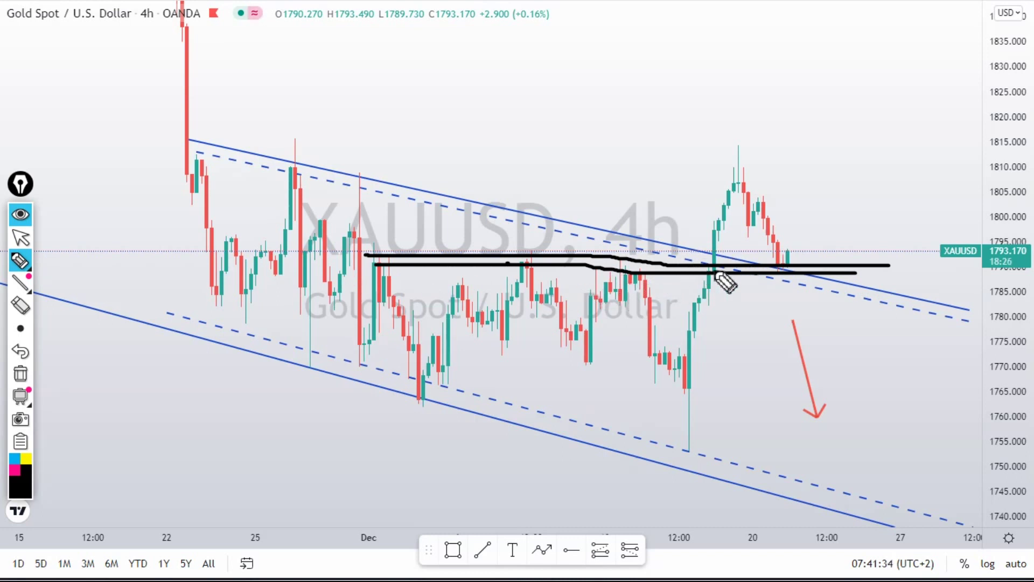
pyautogui.moveTo(705, 267)
pyautogui.mouseDown()
pyautogui.moveTo(722, 202)
pyautogui.moveTo(779, 239)
pyautogui.mouseUp()
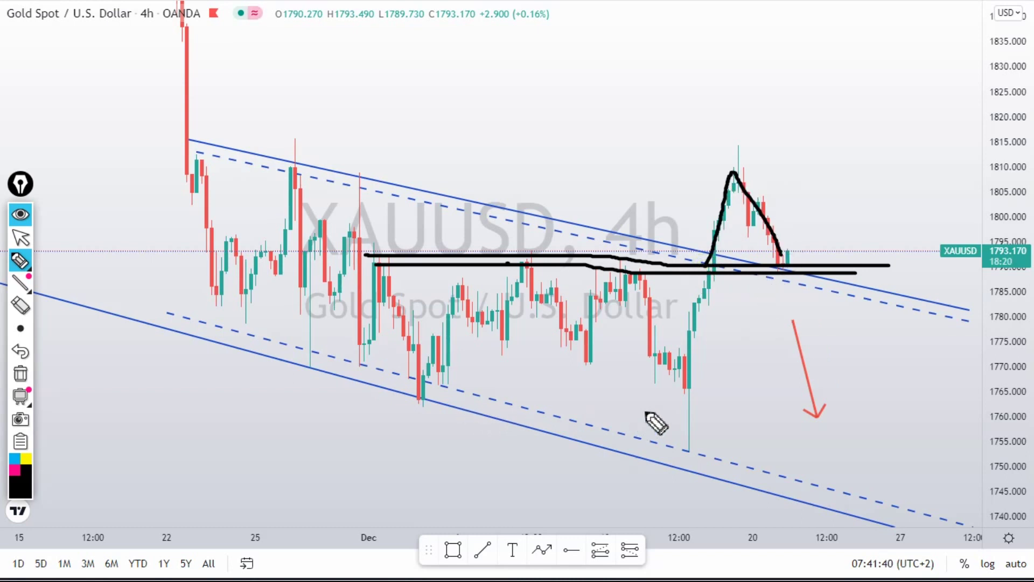
pyautogui.click(22, 375)
pyautogui.moveTo(31, 395)
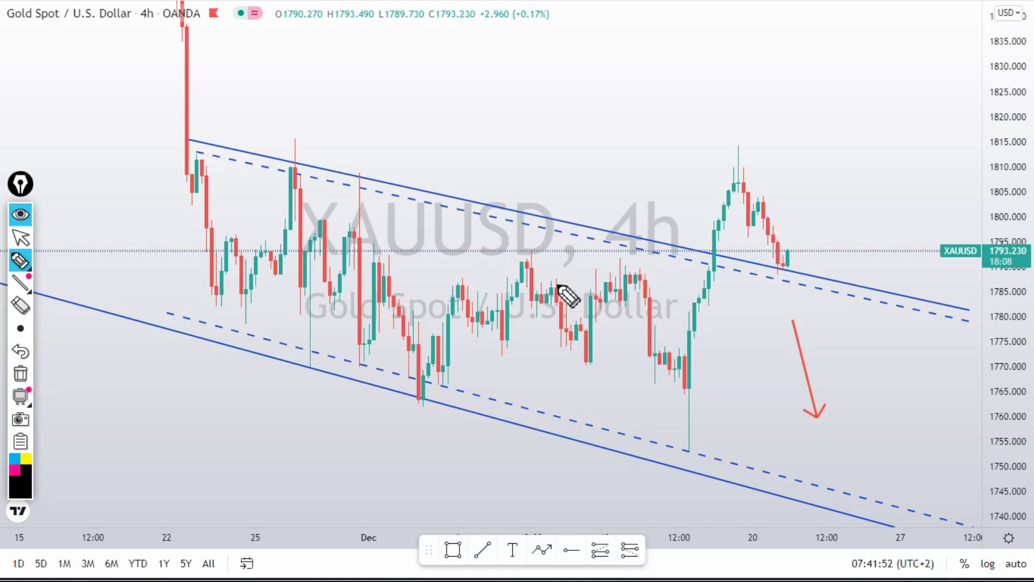
pyautogui.click(18, 241)
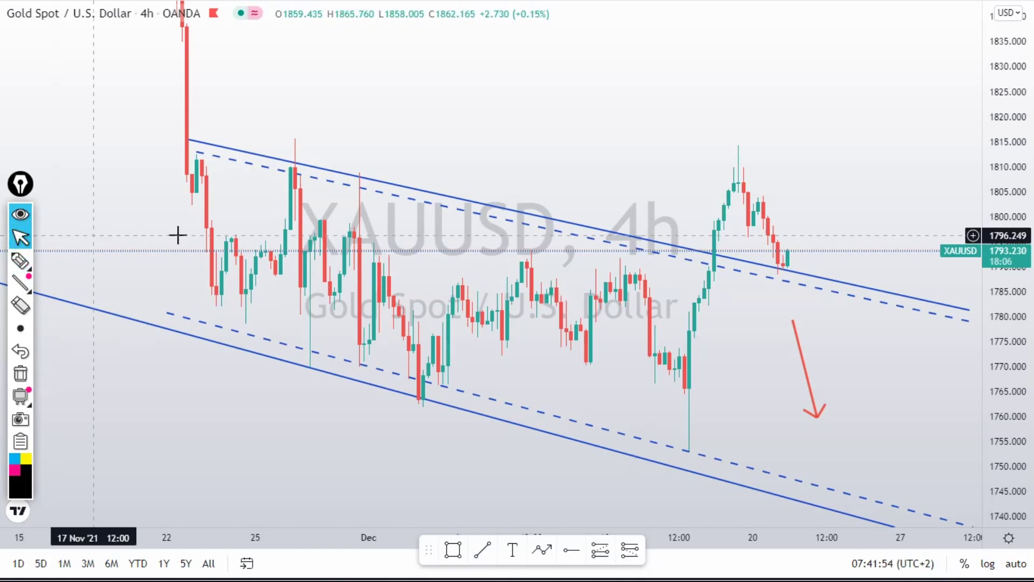
# Switch from Gold to the US Wall St 30 chart and set its interval to 1 day.
pyautogui.moveTo(999, 121); pyautogui.dragTo(1000, 232)
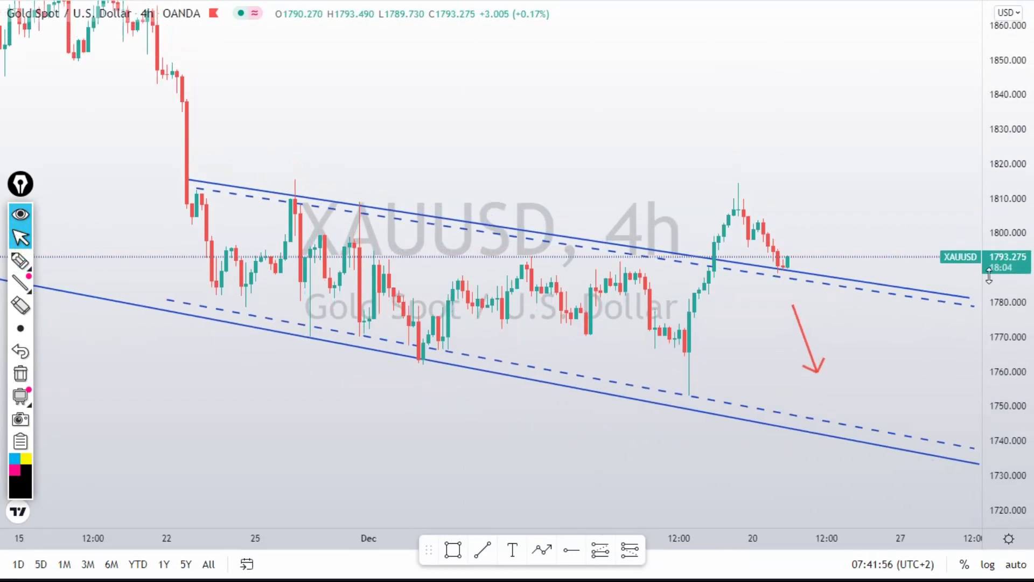
pyautogui.moveTo(808, 157); pyautogui.dragTo(767, 237)
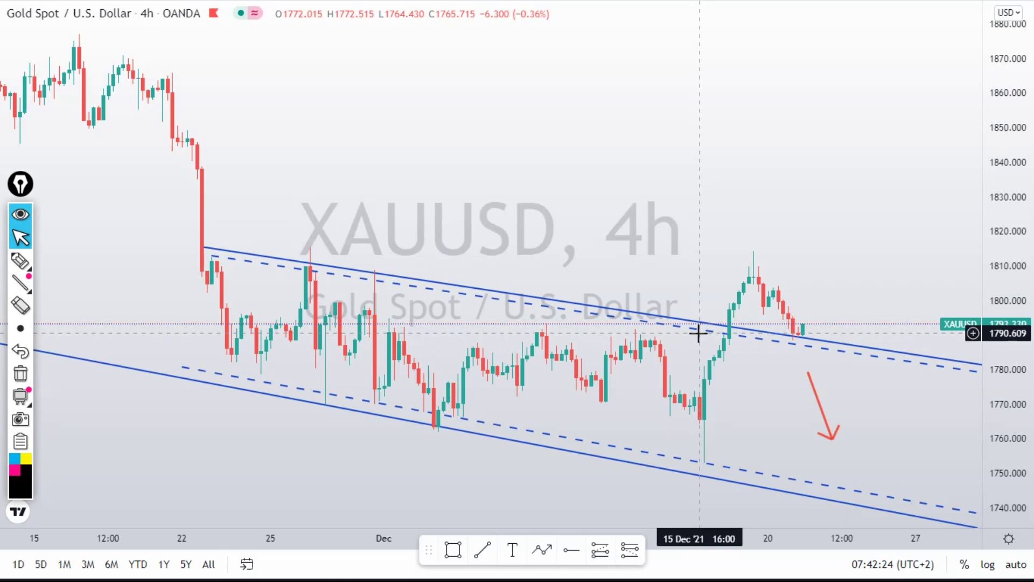
pyautogui.moveTo(692, 255); pyautogui.dragTo(689, 208)
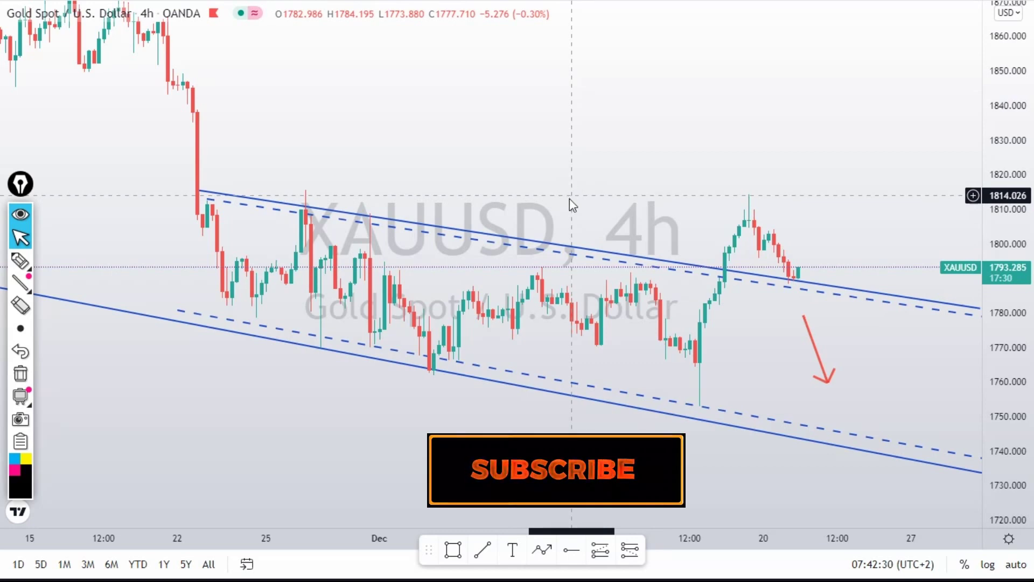
pyautogui.press('space')
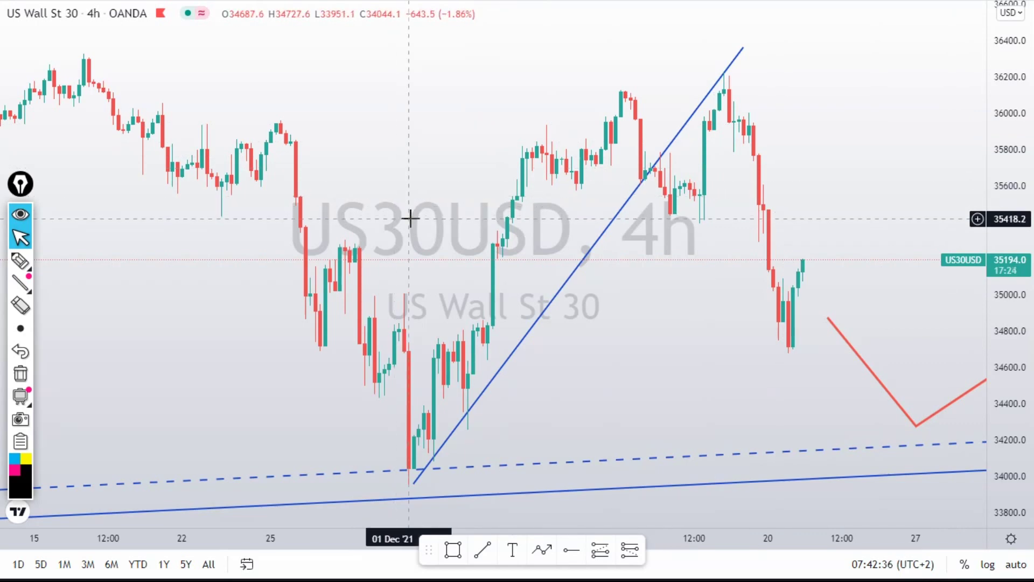
pyautogui.write('1D')
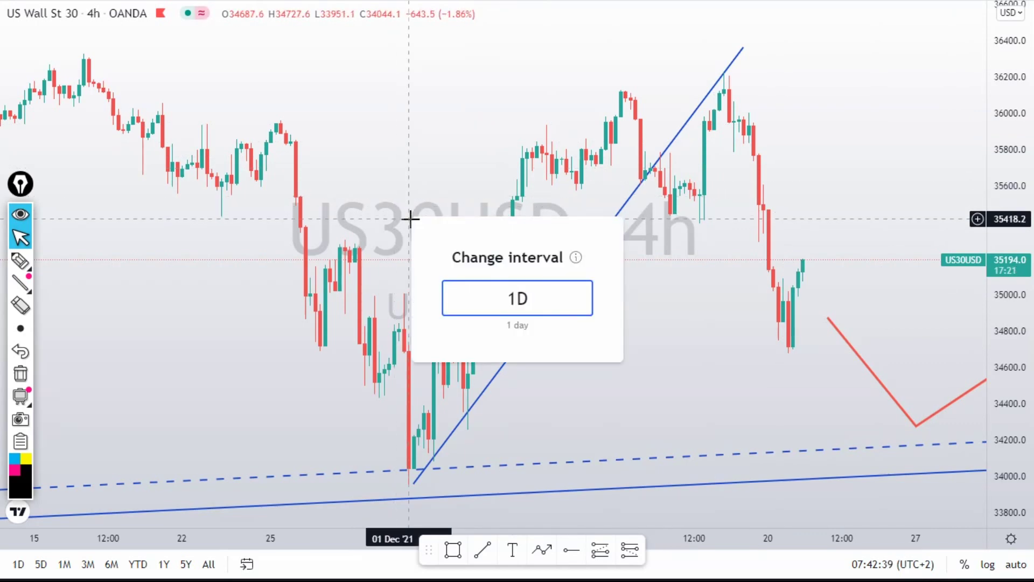
pyautogui.press('Return')
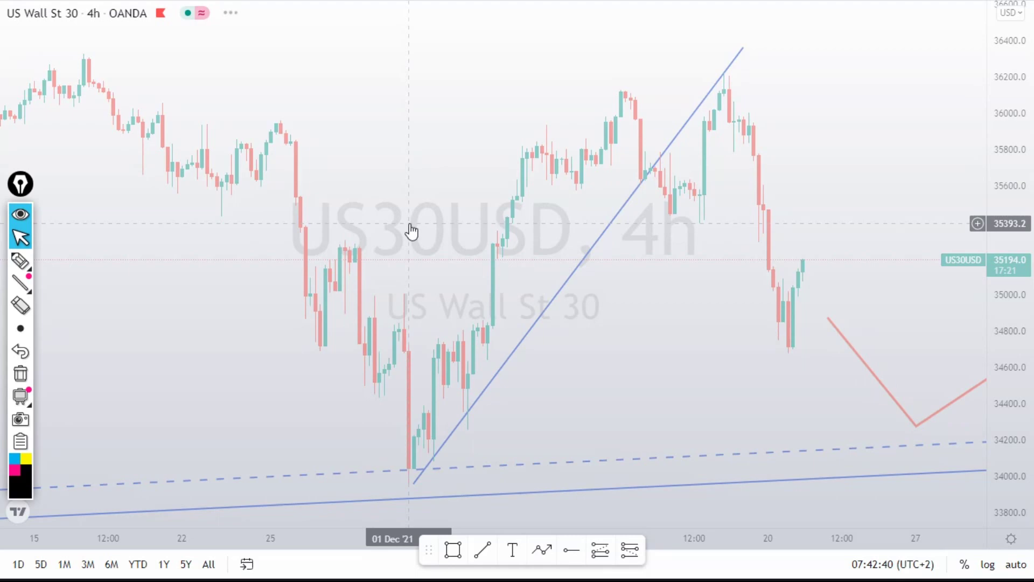
# Delete the steep rising trendline drawn from the December low.
pyautogui.moveTo(995, 134); pyautogui.dragTo(996, 226)
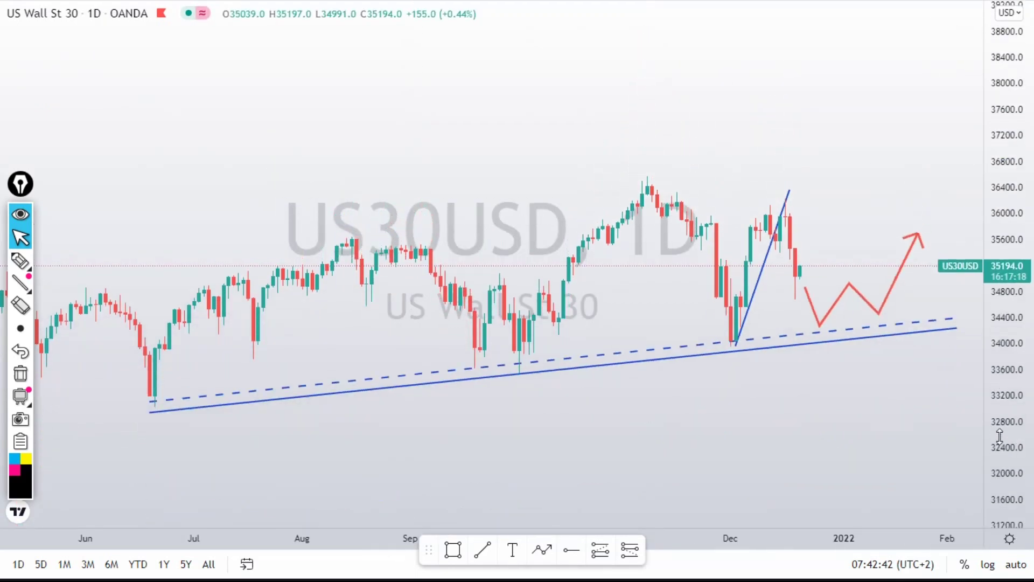
pyautogui.scroll(2, 903, 372)
pyautogui.click(584, 496)
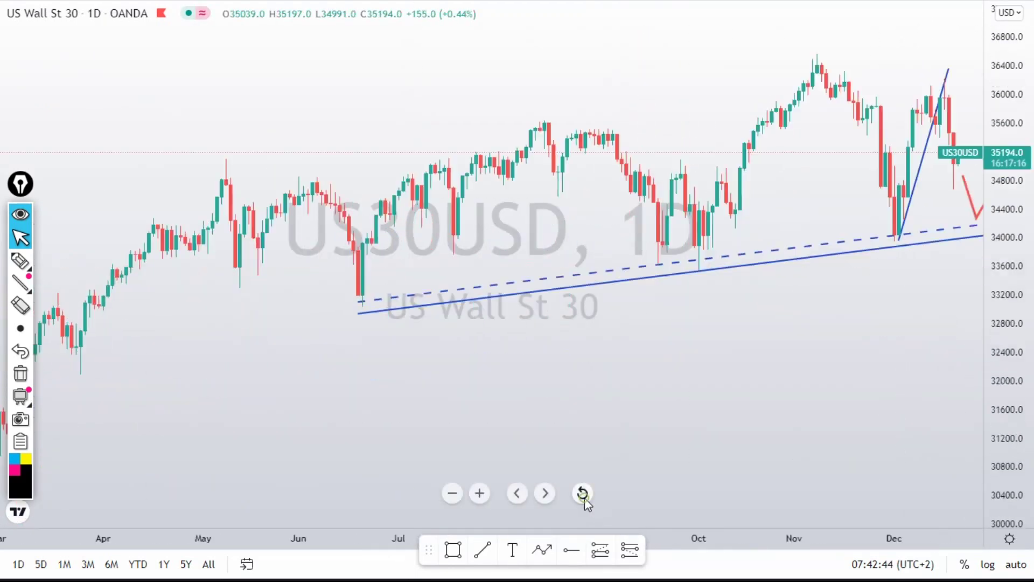
pyautogui.moveTo(809, 358); pyautogui.dragTo(715, 405)
pyautogui.hscroll(3, 797, 313)
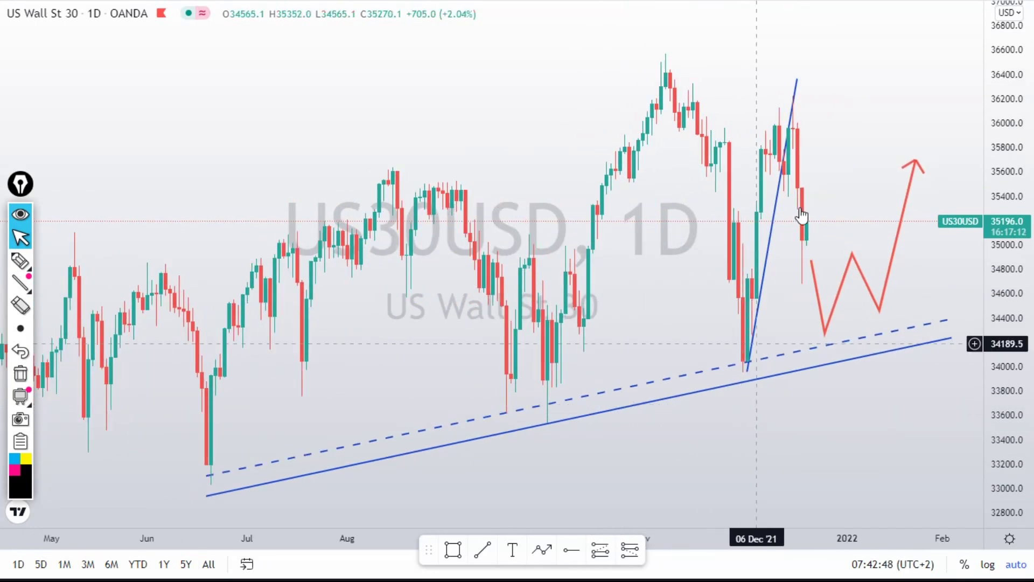
pyautogui.click(796, 99)
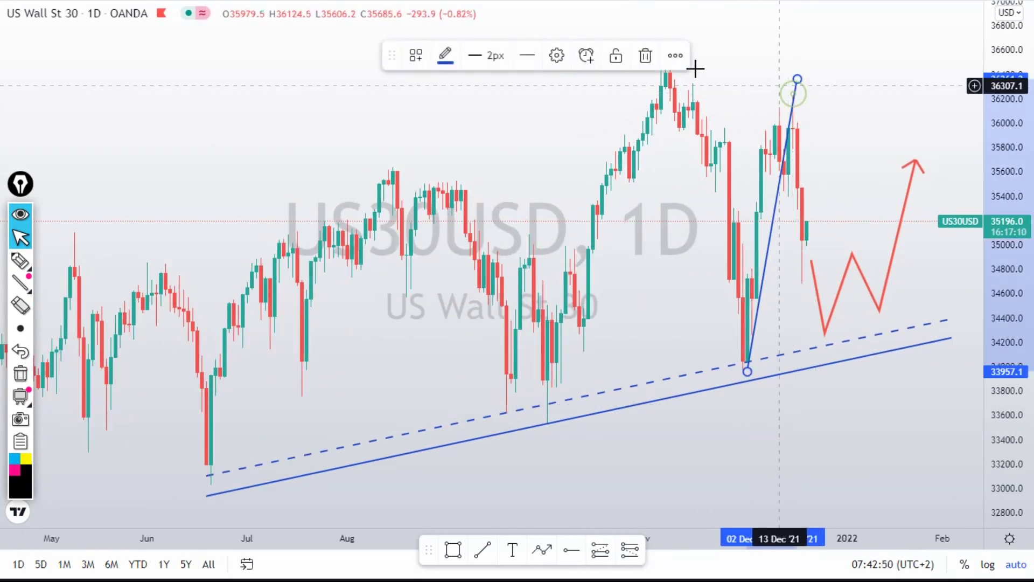
pyautogui.click(647, 53)
# Sketch along the rising support lines, draw arcs over the swings between their touches, and clear all pen markings.
pyautogui.moveTo(990, 109); pyautogui.dragTo(531, 347)
pyautogui.click(20, 261)
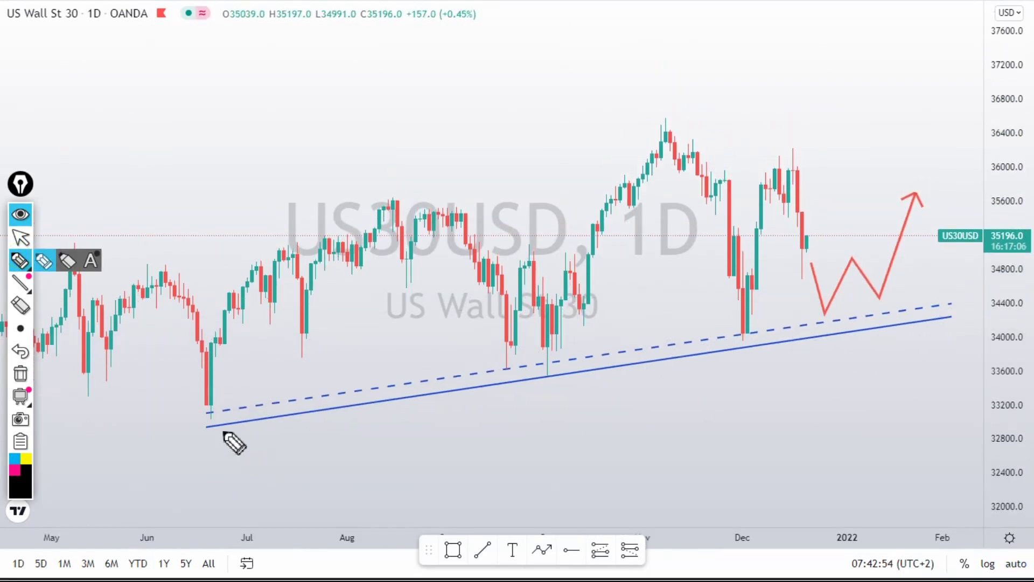
pyautogui.moveTo(219, 420); pyautogui.dragTo(918, 314)
pyautogui.moveTo(213, 396)
pyautogui.mouseDown()
pyautogui.moveTo(571, 280)
pyautogui.moveTo(769, 269)
pyautogui.moveTo(844, 314)
pyautogui.mouseUp()
pyautogui.moveTo(504, 370); pyautogui.dragTo(811, 340)
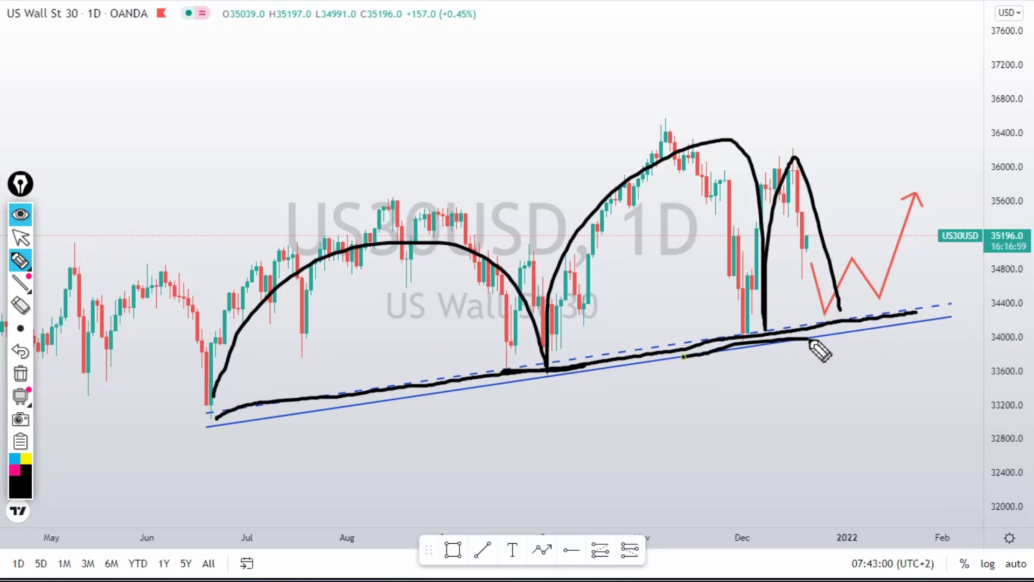
pyautogui.click(21, 373)
# Trace December's rise and fall, mark the latest low and support zone, draw an upward arrow to about 36400, and clear the markings.
pyautogui.moveTo(746, 297)
pyautogui.mouseDown()
pyautogui.moveTo(783, 167)
pyautogui.moveTo(814, 292)
pyautogui.mouseUp()
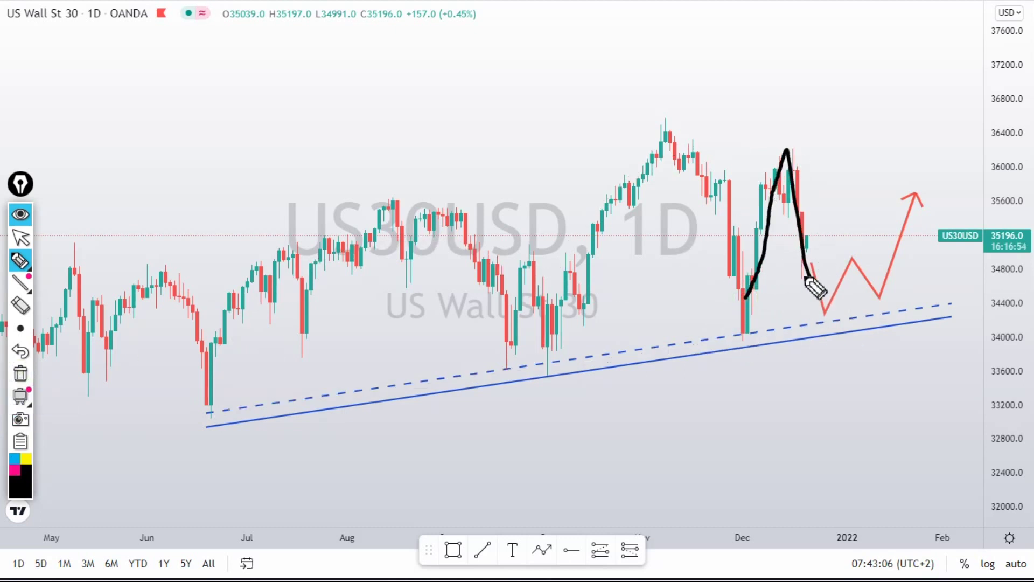
pyautogui.moveTo(812, 256); pyautogui.dragTo(823, 255)
pyautogui.moveTo(768, 268); pyautogui.dragTo(854, 268)
pyautogui.moveTo(798, 333); pyautogui.dragTo(881, 334)
pyautogui.moveTo(807, 261)
pyautogui.mouseDown()
pyautogui.moveTo(870, 144)
pyautogui.moveTo(862, 141)
pyautogui.moveTo(862, 185)
pyautogui.mouseUp()
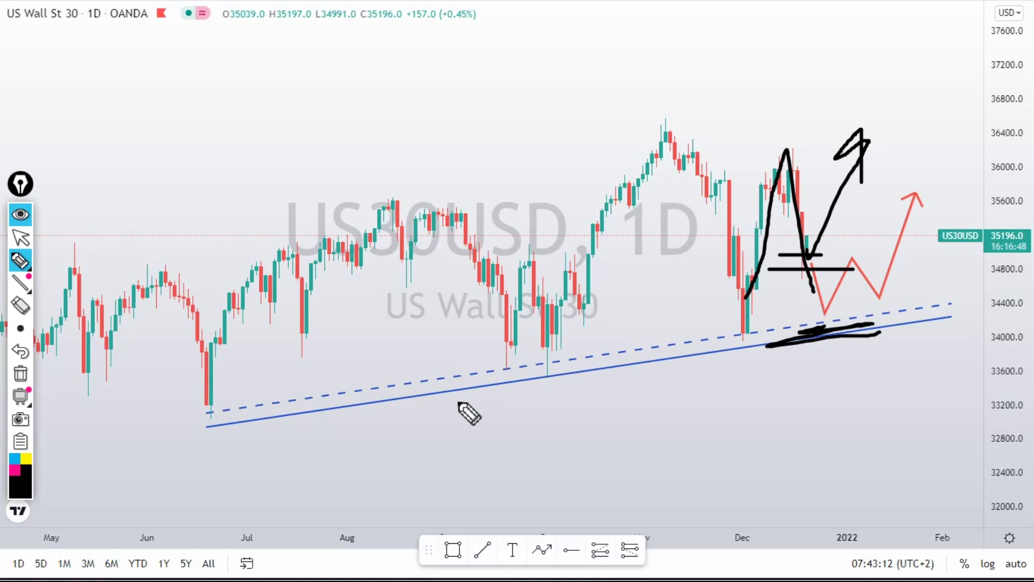
pyautogui.click(21, 374)
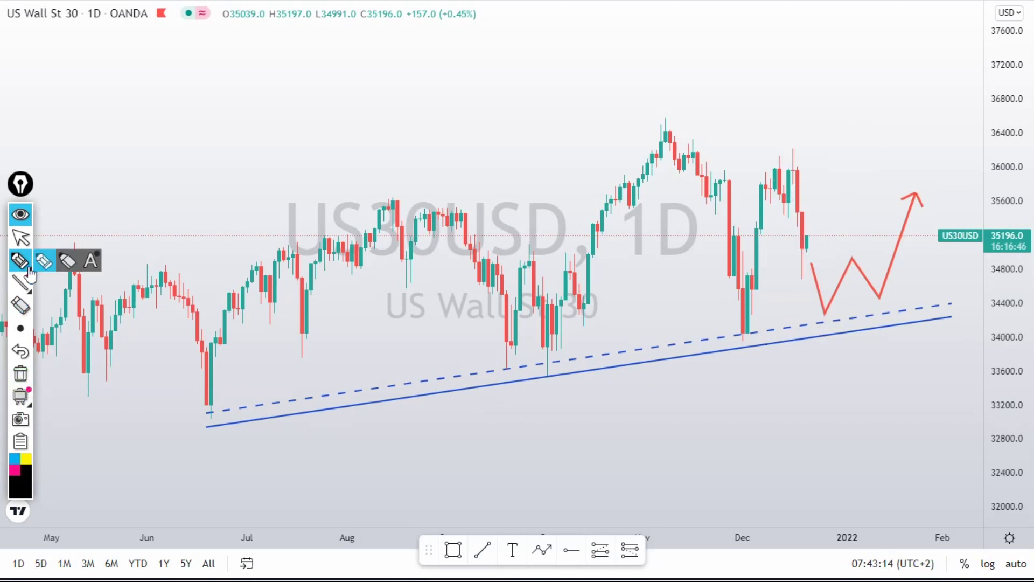
pyautogui.click(20, 241)
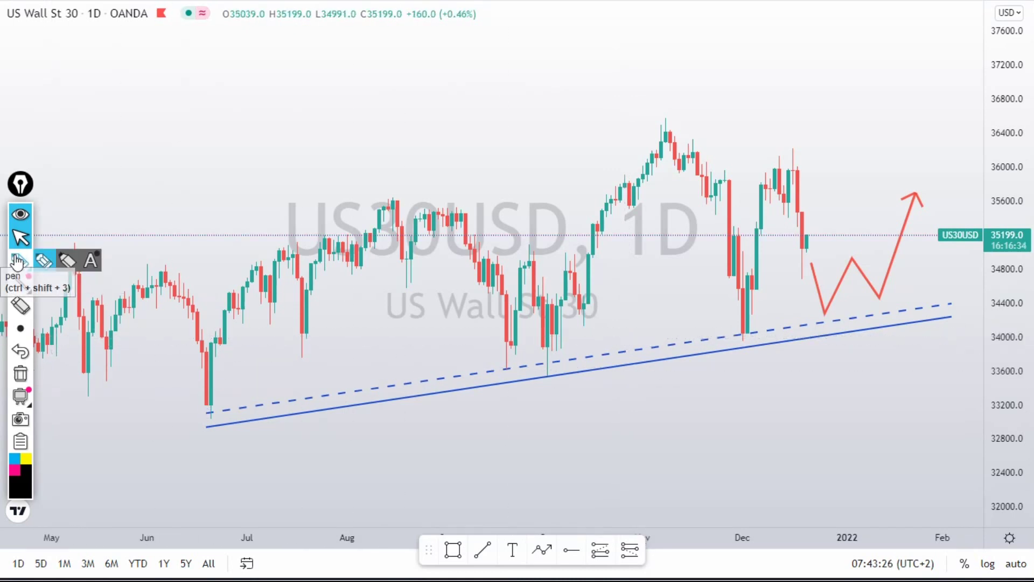
# Mark the latest price level and the earlier swing lows in July, August and October with pairs of short pen lines.
pyautogui.click(44, 261)
pyautogui.moveTo(793, 251)
pyautogui.mouseDown()
pyautogui.moveTo(832, 248)
pyautogui.moveTo(832, 261)
pyautogui.mouseUp()
pyautogui.moveTo(397, 264); pyautogui.dragTo(431, 268)
pyautogui.moveTo(286, 342)
pyautogui.mouseDown()
pyautogui.moveTo(319, 342)
pyautogui.moveTo(330, 353)
pyautogui.mouseUp()
pyautogui.moveTo(276, 318); pyautogui.dragTo(280, 324)
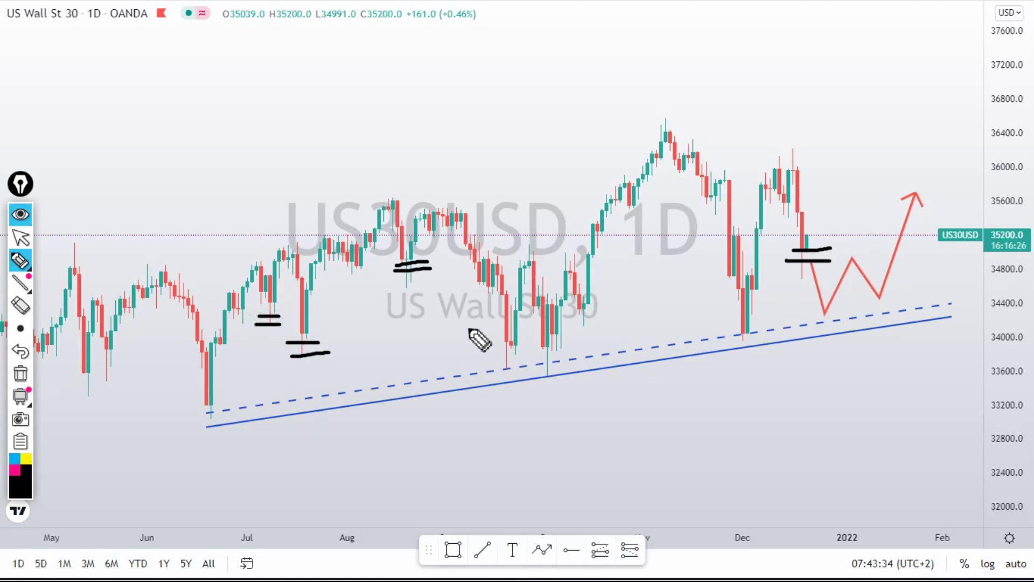
pyautogui.moveTo(576, 313)
pyautogui.mouseDown()
pyautogui.moveTo(609, 308)
pyautogui.moveTo(595, 320)
pyautogui.mouseUp()
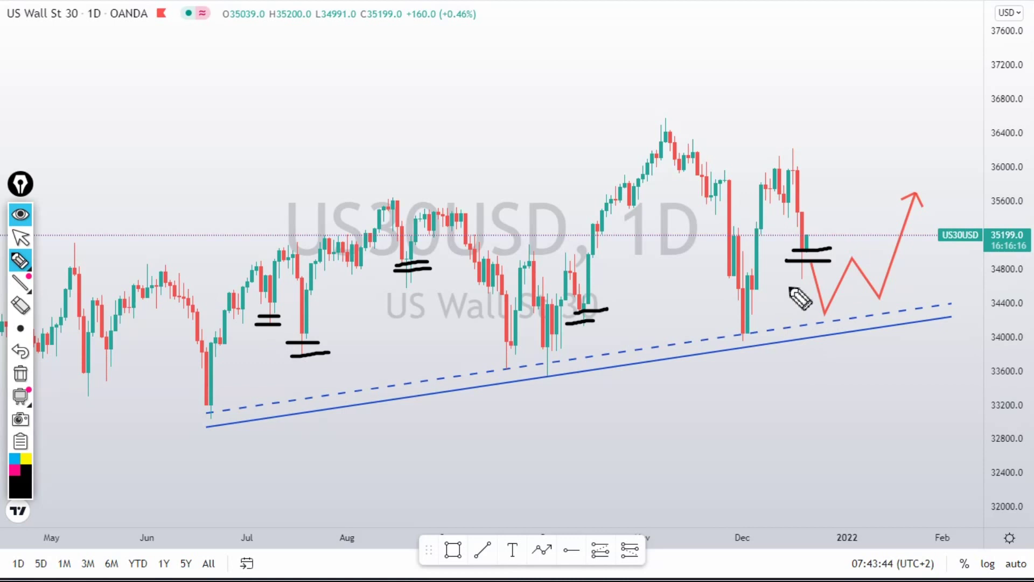
# Mark the support zone below the price, sketch a curved upward arrow to about 36800, and clear all pen markings.
pyautogui.moveTo(776, 327); pyautogui.dragTo(847, 326)
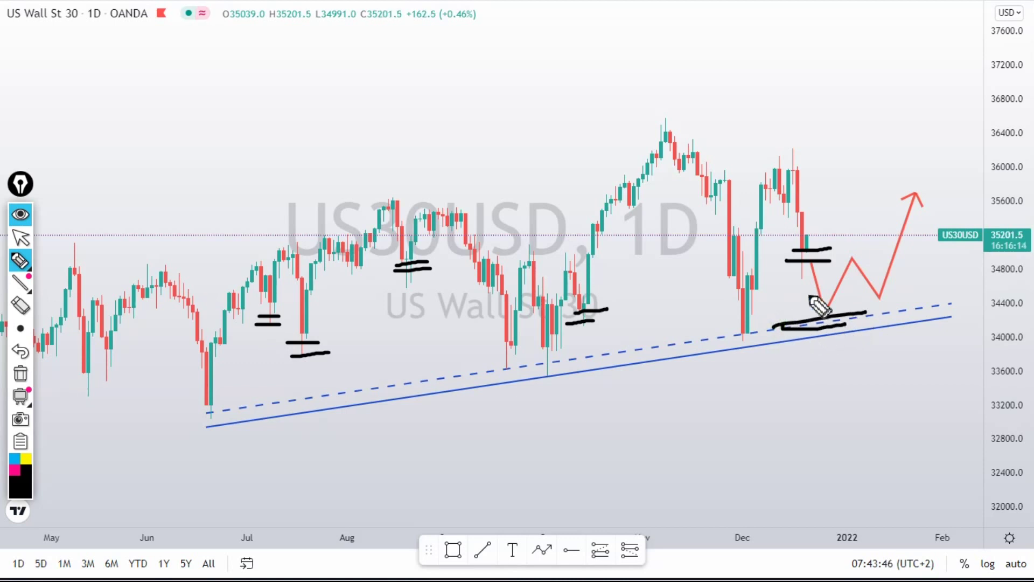
pyautogui.moveTo(798, 259)
pyautogui.mouseDown()
pyautogui.moveTo(888, 116)
pyautogui.moveTo(882, 110)
pyautogui.moveTo(896, 142)
pyautogui.mouseUp()
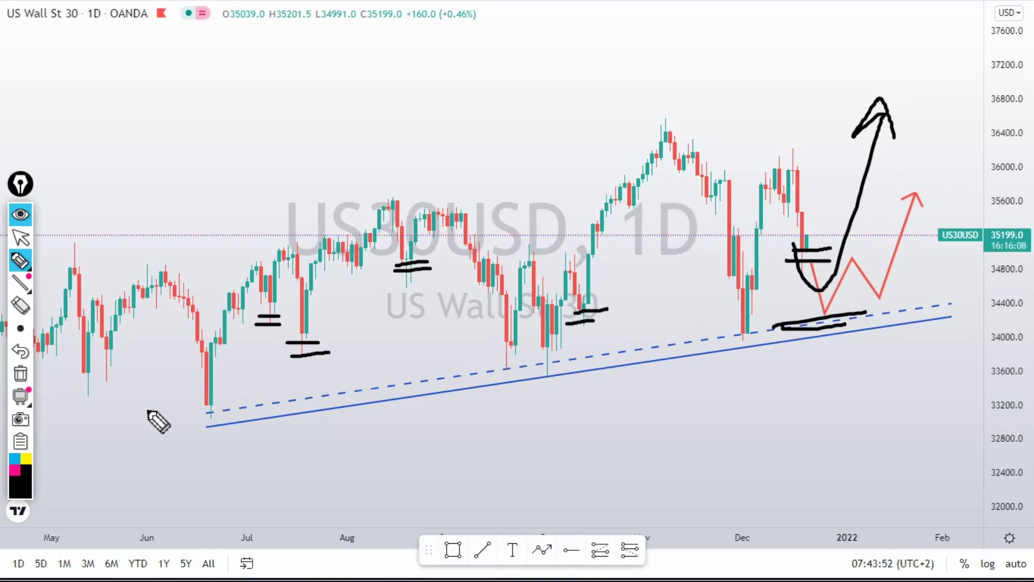
pyautogui.click(21, 377)
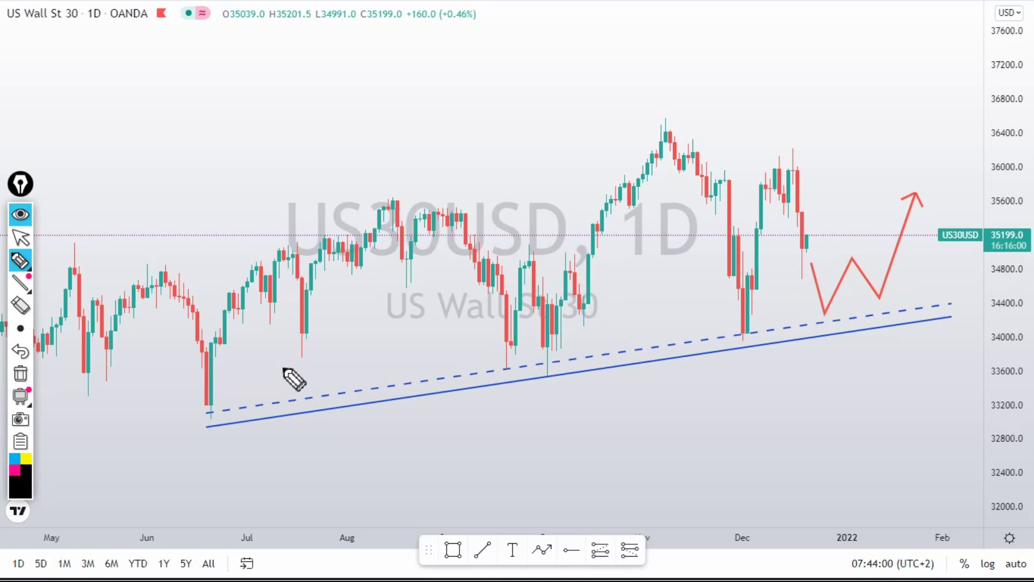
pyautogui.click(20, 237)
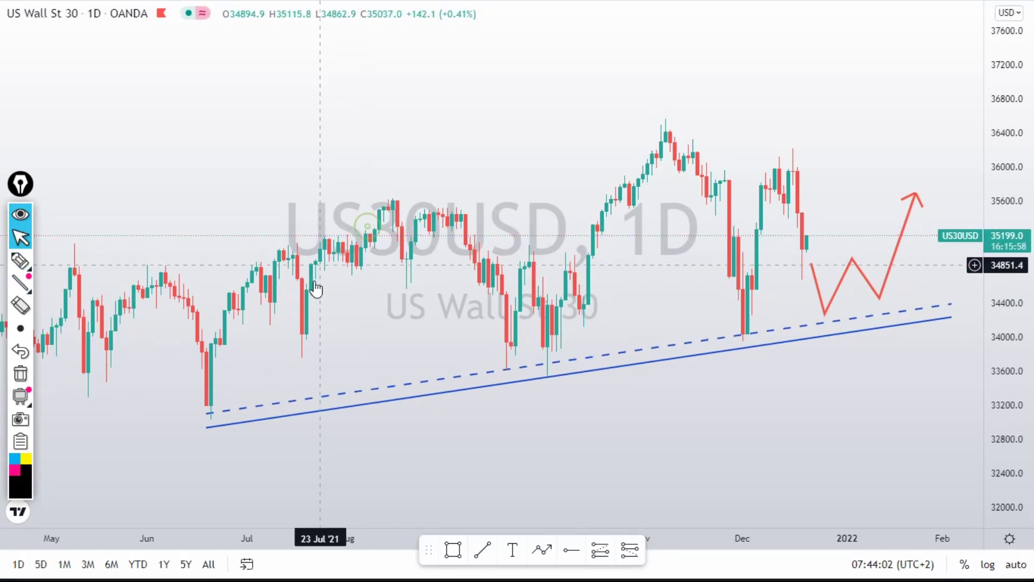
# Set the US Wall St 30 chart's interval to 4 hours.
pyautogui.write('4')
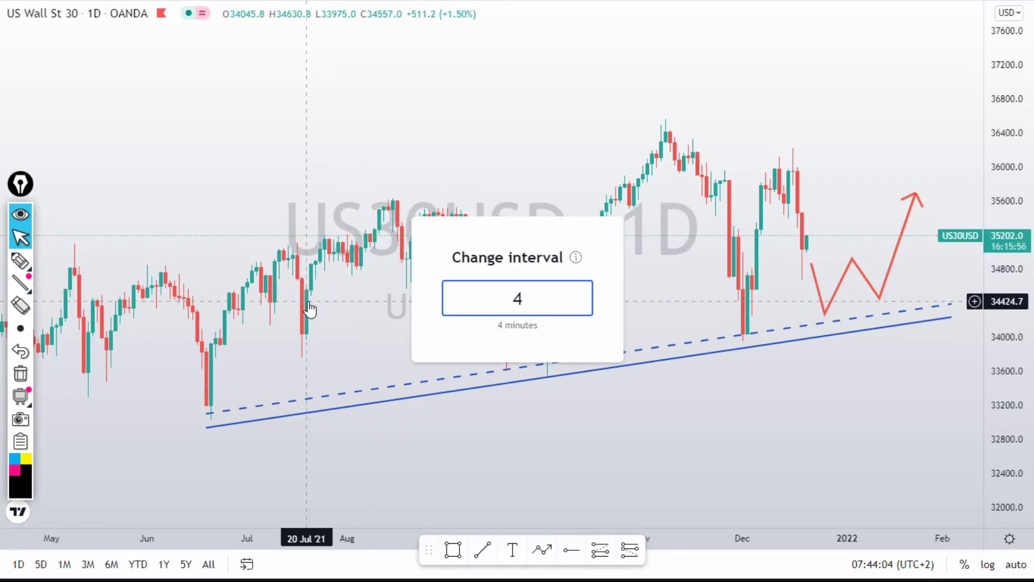
pyautogui.write('H')
pyautogui.press('Return')
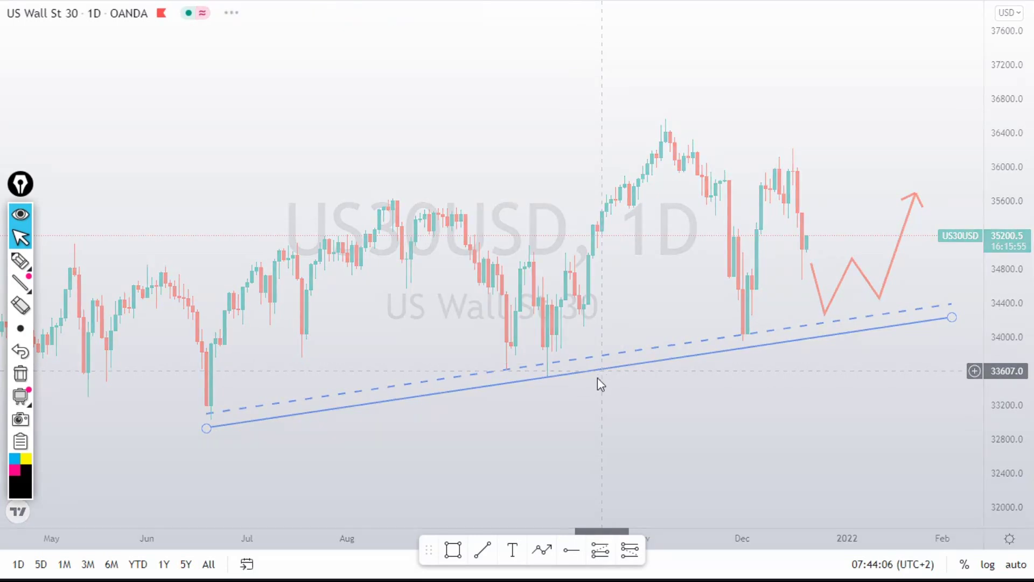
pyautogui.moveTo(492, 492)
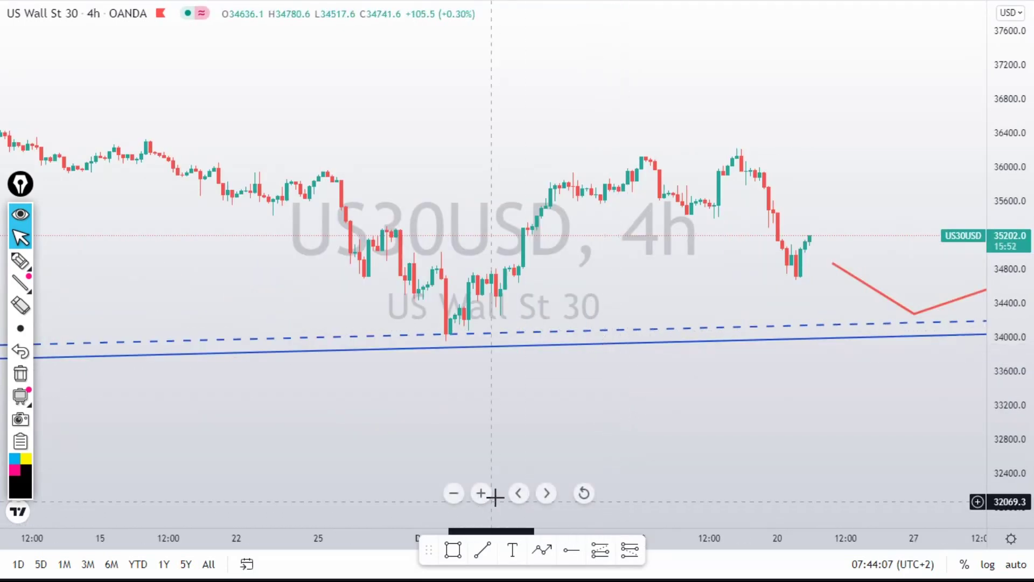
pyautogui.click(584, 491)
pyautogui.scroll(3, 776, 345)
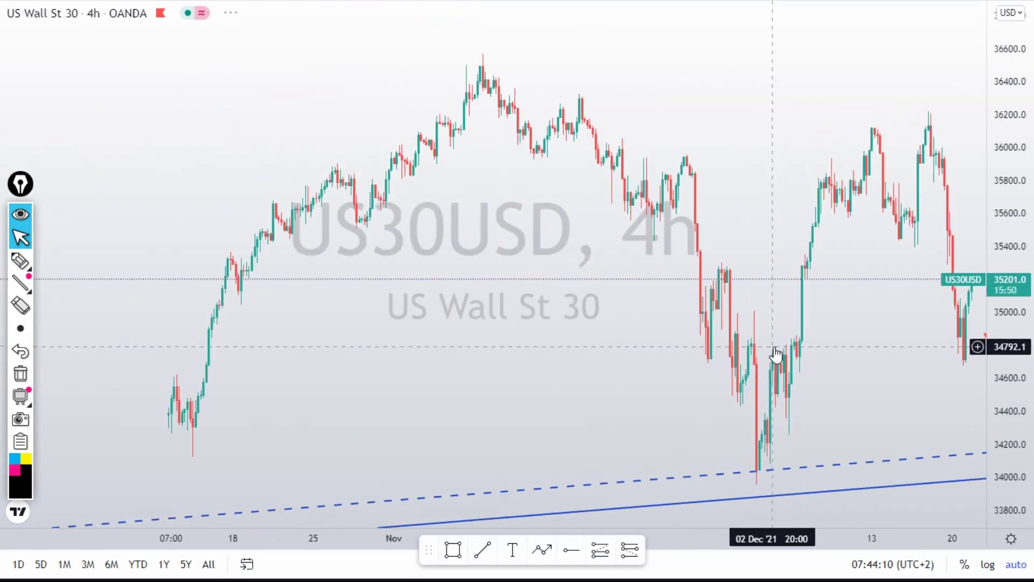
# Trace the mid-December drop from about 36100 to 35000 with a pen stroke, and clear the marking.
pyautogui.scroll(-5, 776, 353)
pyautogui.moveTo(1028, 270); pyautogui.dragTo(1028, 322)
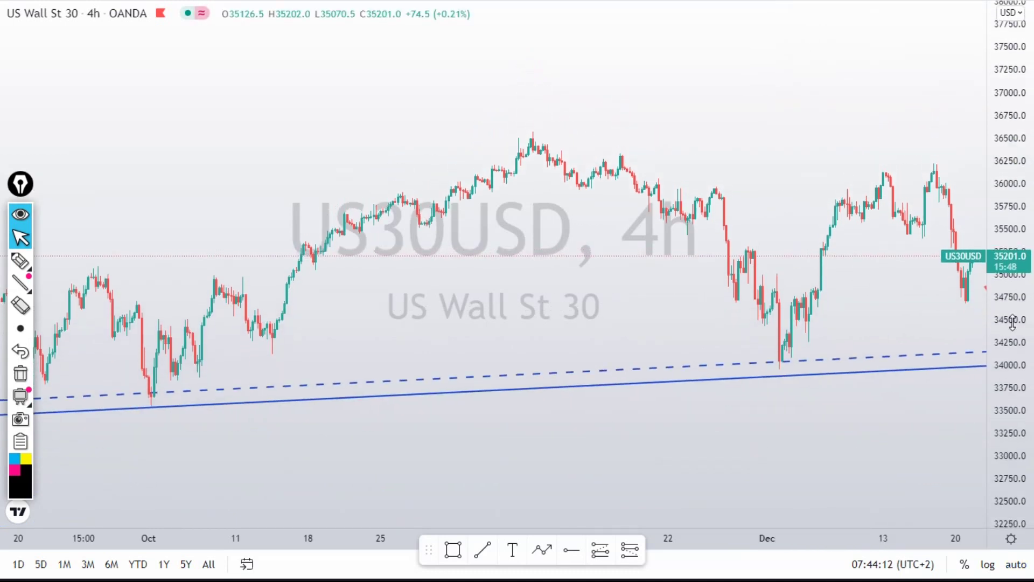
pyautogui.moveTo(892, 327); pyautogui.dragTo(609, 322)
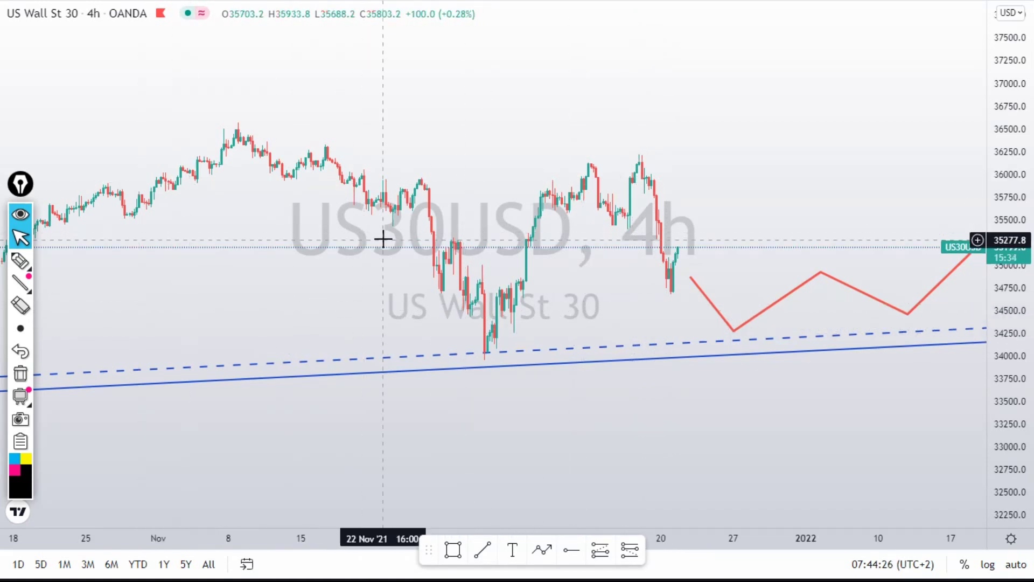
pyautogui.moveTo(319, 254)
pyautogui.mouseDown()
pyautogui.moveTo(312, 291)
pyautogui.moveTo(291, 262)
pyautogui.mouseUp()
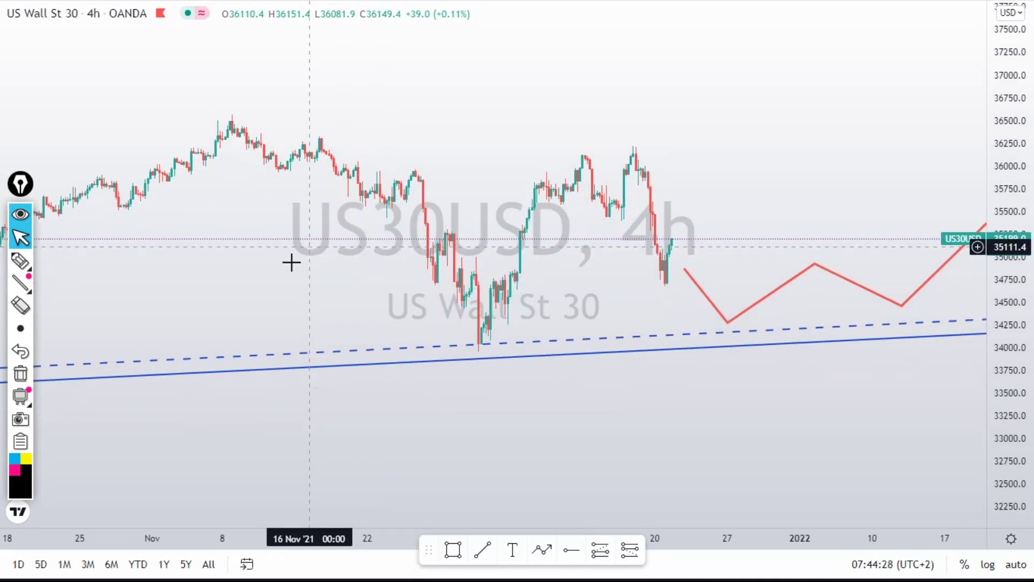
pyautogui.click(20, 261)
pyautogui.moveTo(644, 155); pyautogui.dragTo(648, 255)
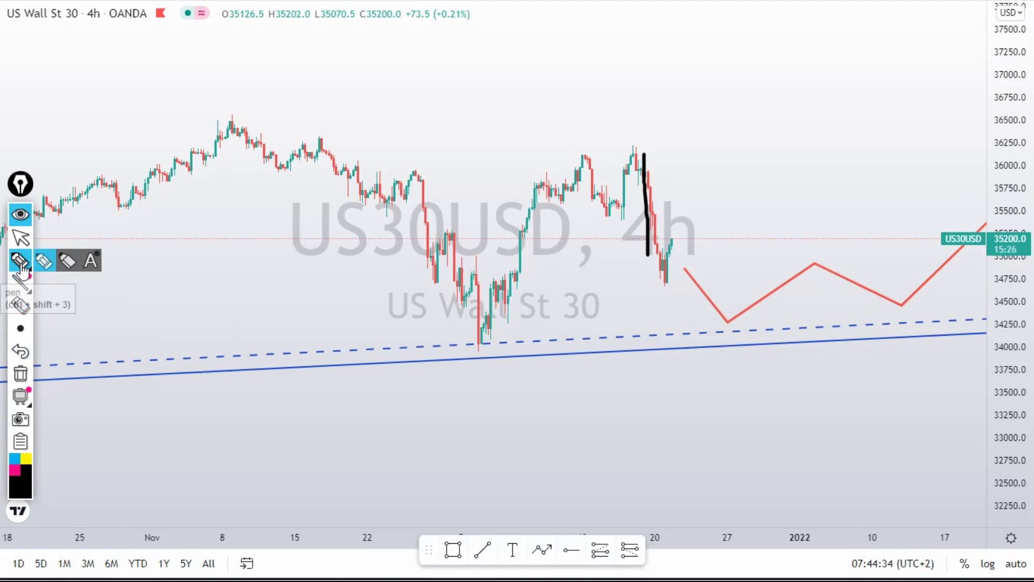
pyautogui.moveTo(23, 404)
pyautogui.click(21, 373)
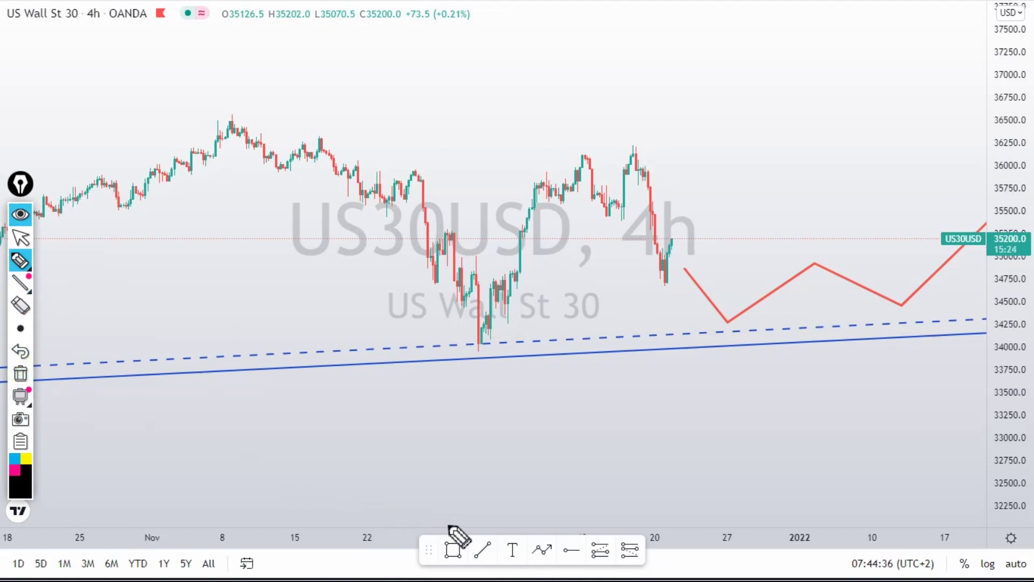
pyautogui.click(20, 237)
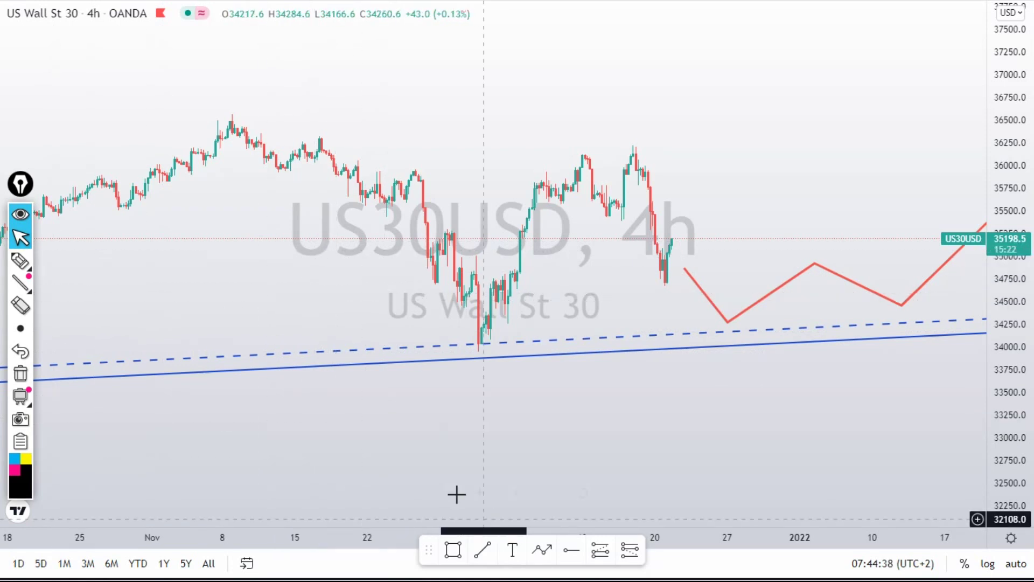
# Sketch a falling trendline from November's high to about 34900, trace the swings below it and December's peaks above it, and clear the markings.
pyautogui.click(20, 260)
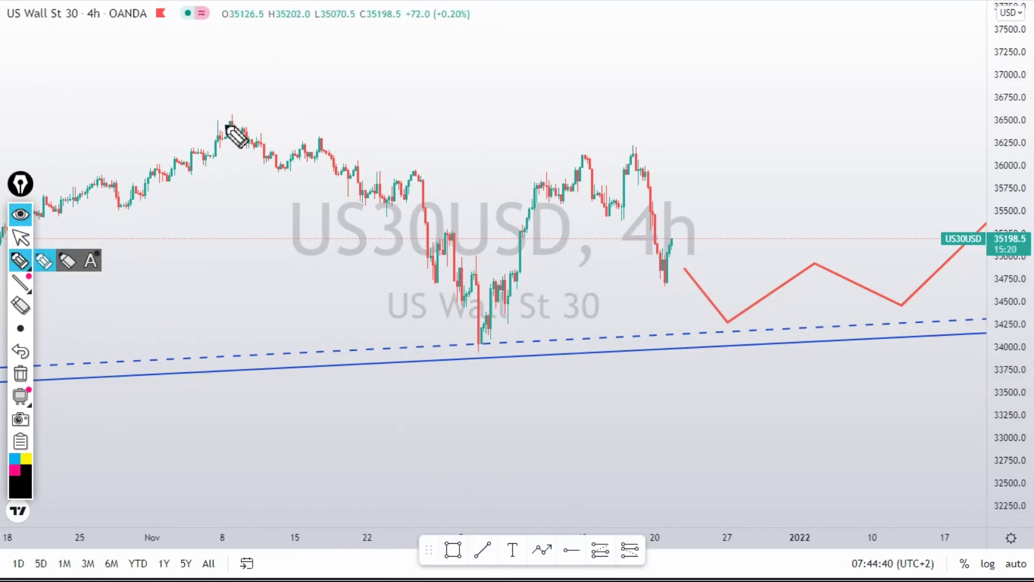
pyautogui.moveTo(237, 125); pyautogui.dragTo(739, 267)
pyautogui.moveTo(237, 129)
pyautogui.mouseDown()
pyautogui.moveTo(398, 195)
pyautogui.moveTo(466, 306)
pyautogui.mouseUp()
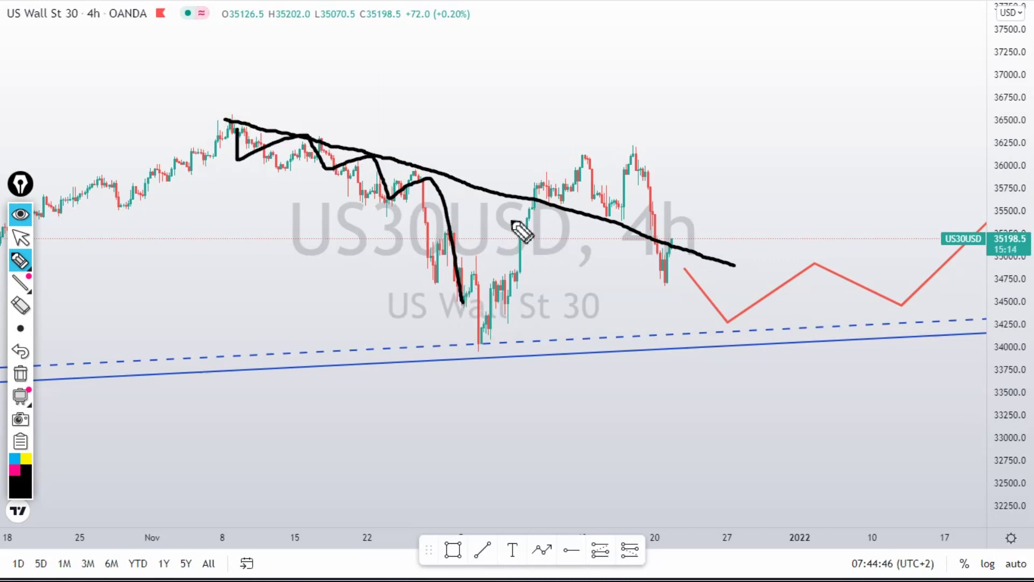
pyautogui.moveTo(527, 201)
pyautogui.mouseDown()
pyautogui.moveTo(547, 176)
pyautogui.moveTo(558, 186)
pyautogui.moveTo(594, 164)
pyautogui.moveTo(607, 213)
pyautogui.moveTo(652, 203)
pyautogui.mouseUp()
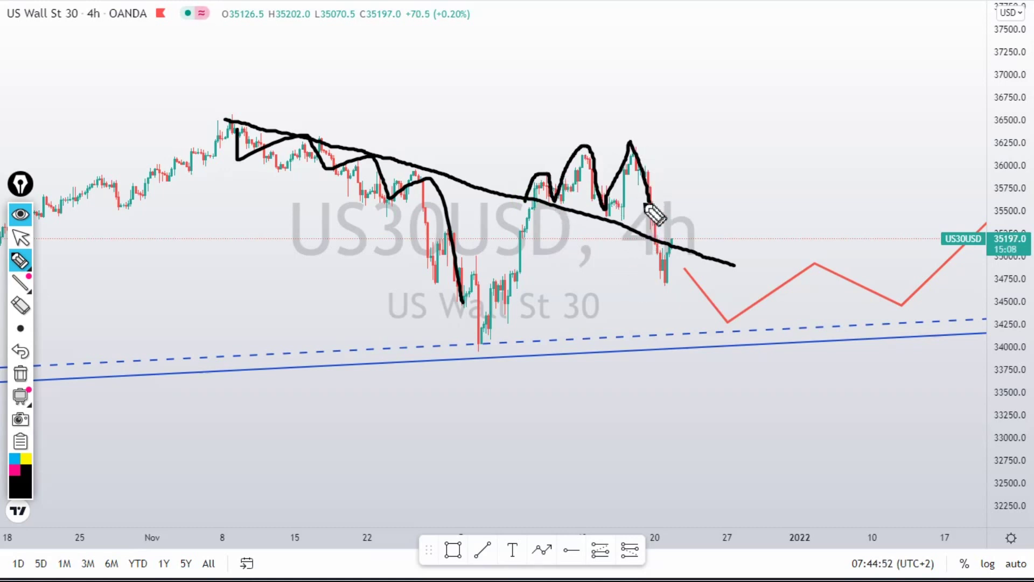
pyautogui.moveTo(650, 203); pyautogui.dragTo(662, 271)
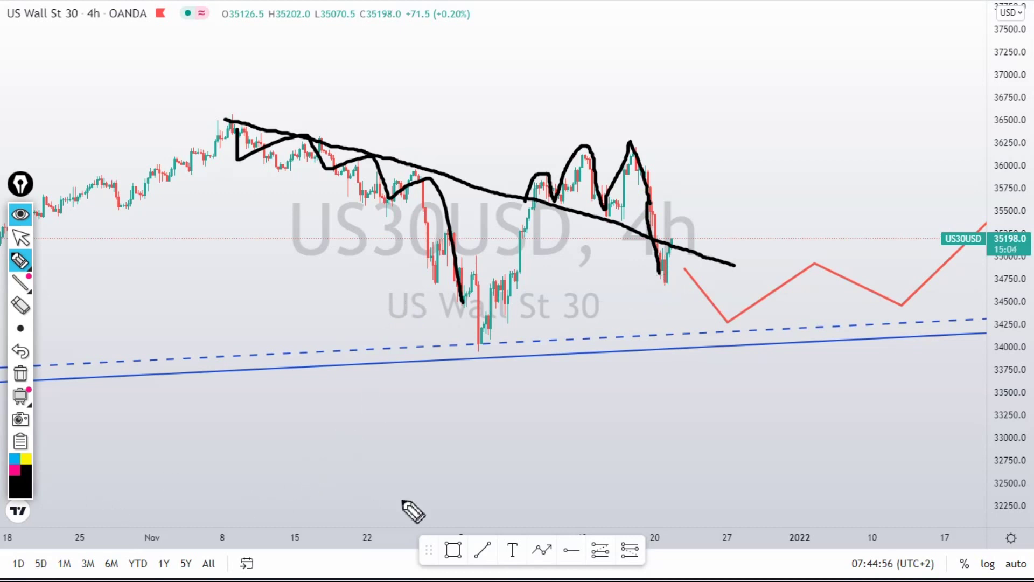
pyautogui.click(21, 373)
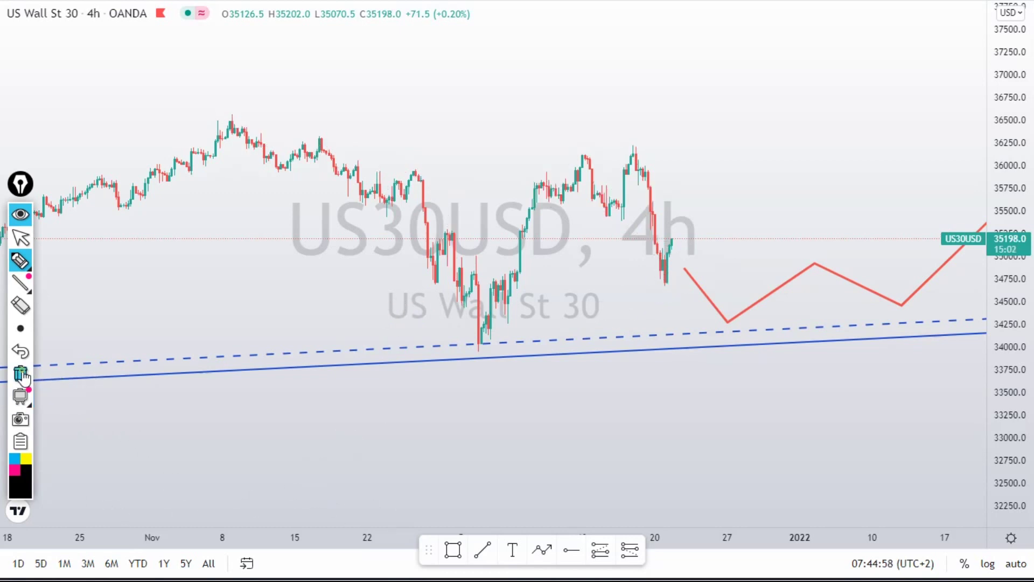
# Sketch a falling line from November's high to about 35200 with a descending wave beneath it, and clear the markings.
pyautogui.moveTo(224, 115); pyautogui.dragTo(642, 237)
pyautogui.moveTo(248, 125)
pyautogui.mouseDown()
pyautogui.moveTo(279, 192)
pyautogui.moveTo(430, 239)
pyautogui.mouseUp()
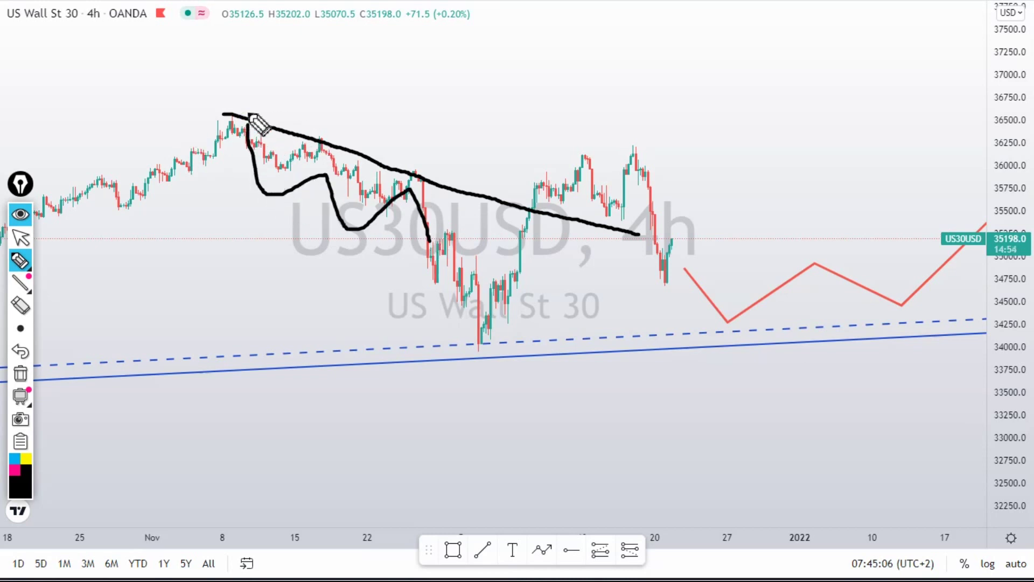
pyautogui.click(22, 374)
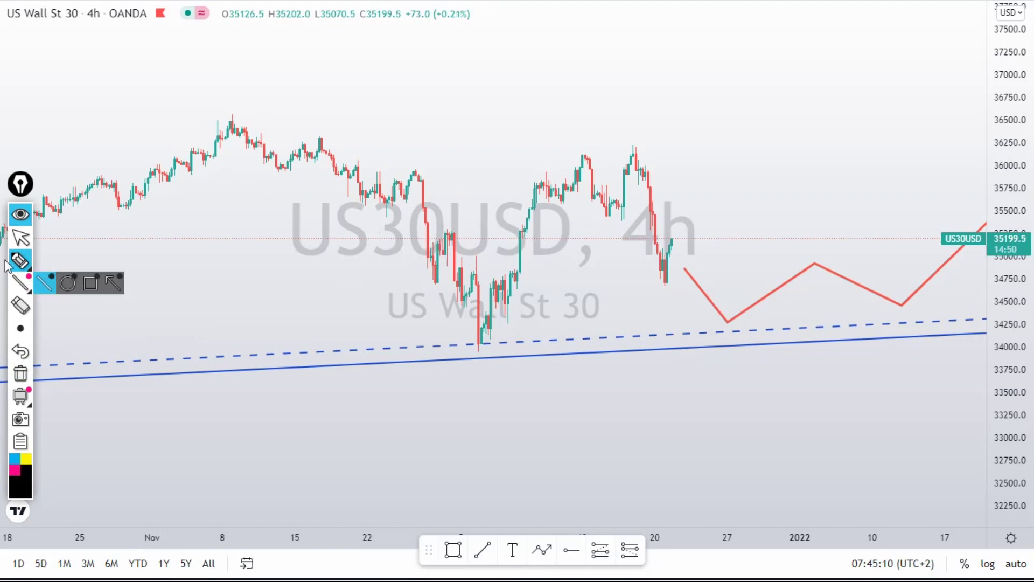
# Draw a rising trend line from the early-December low at 33954.9 to 36417.7 on 17 Dec '21.
pyautogui.click(20, 239)
pyautogui.scroll(3, 340, 237)
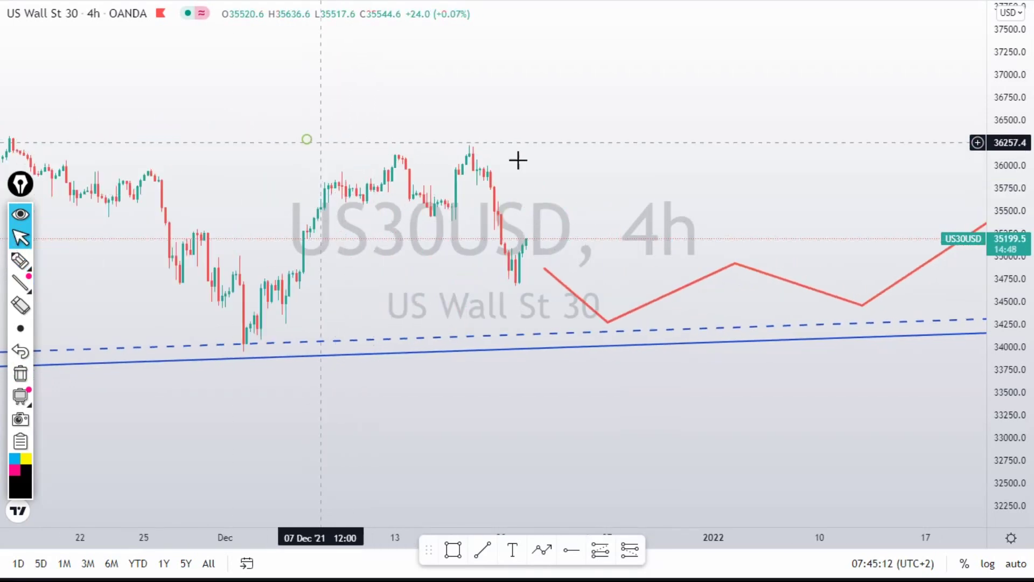
pyautogui.scroll(3, 738, 186)
pyautogui.scroll(3, 537, 179)
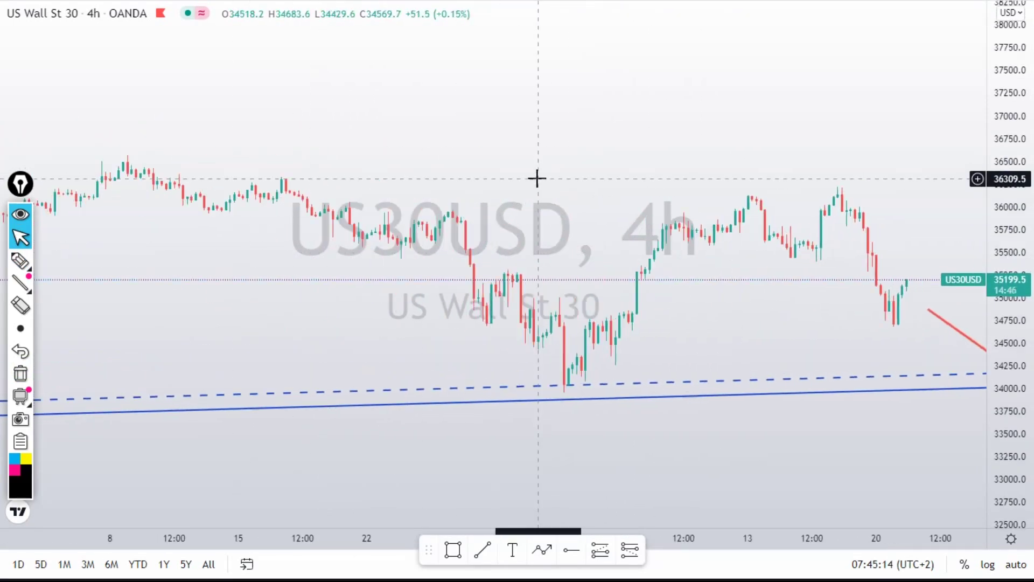
pyautogui.scroll(-3, 531, 194)
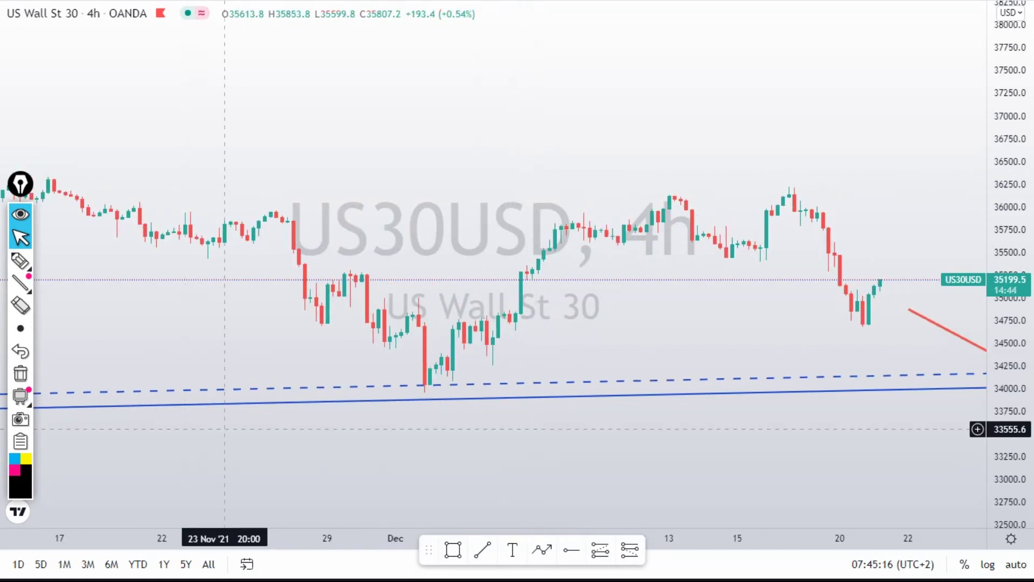
pyautogui.click(474, 550)
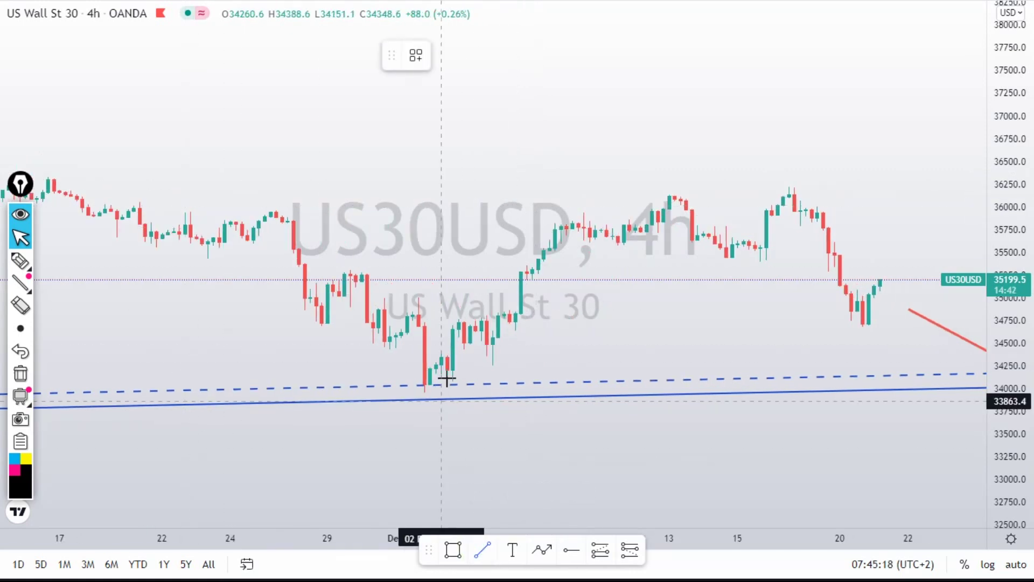
pyautogui.click(430, 392)
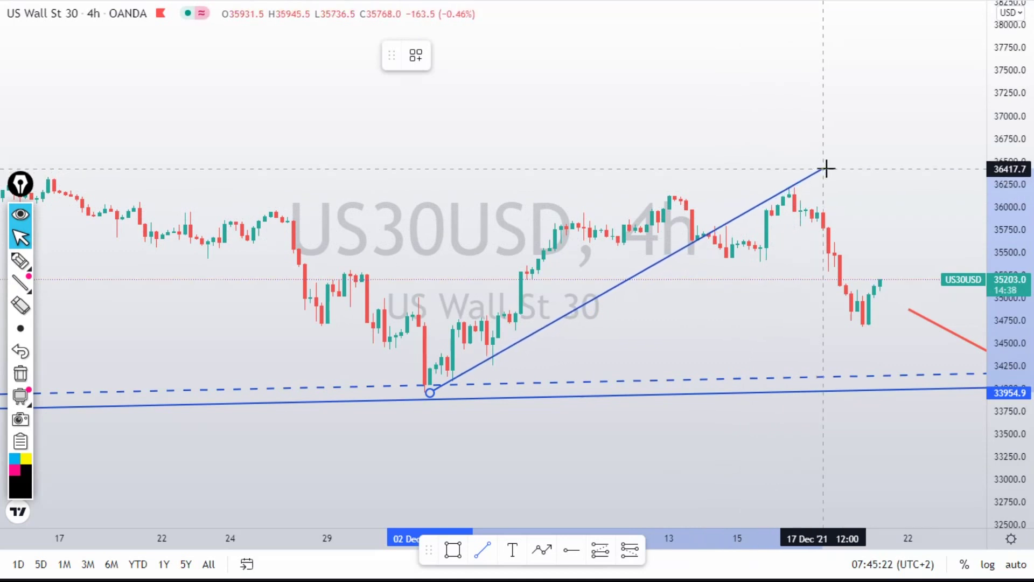
pyautogui.click(826, 169)
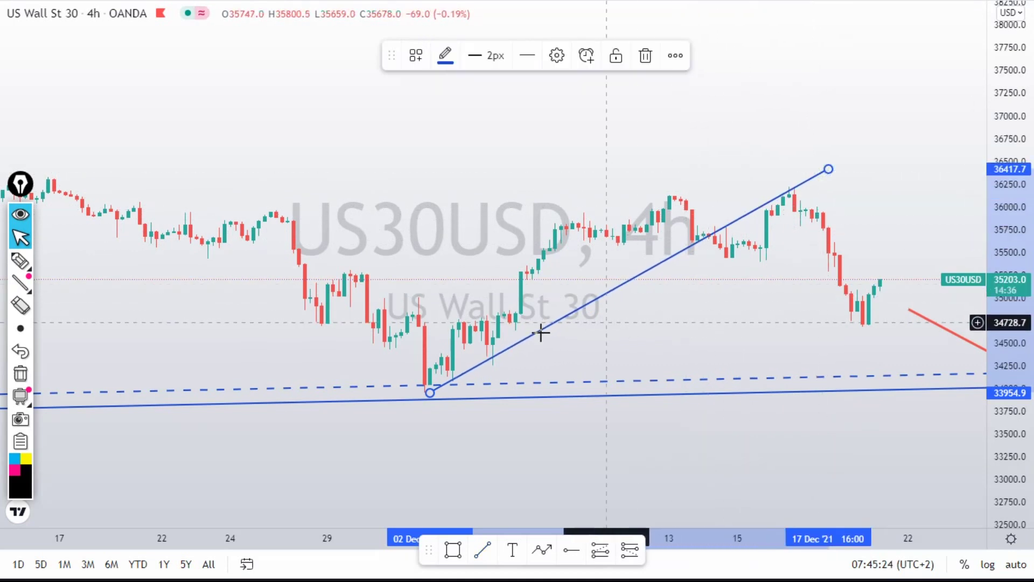
pyautogui.click(653, 316)
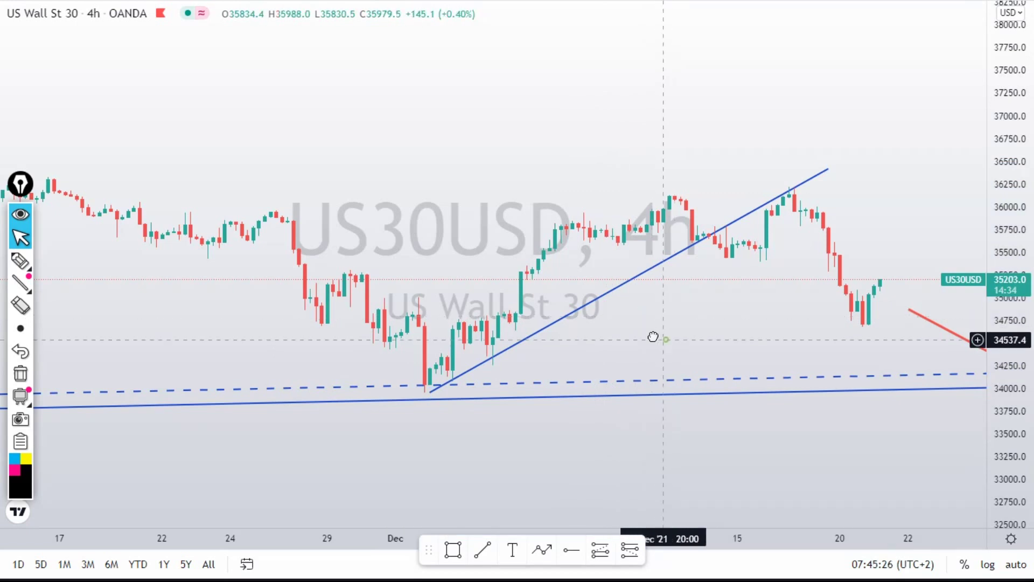
# Sketch November's falling line with two stepped drops and a rising path along the new trend line, and clear the pen markings.
pyautogui.moveTo(653, 337); pyautogui.dragTo(623, 326)
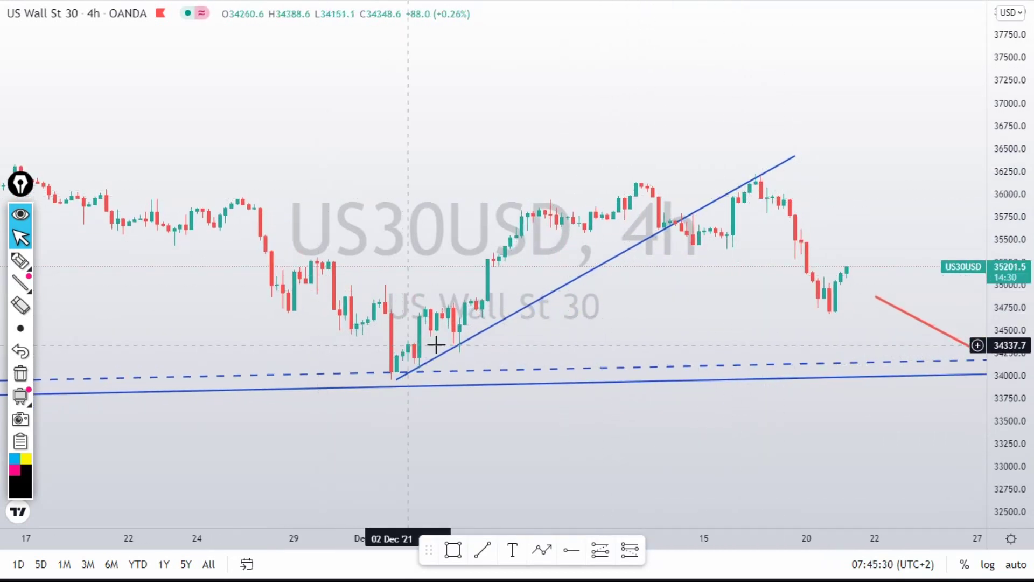
pyautogui.moveTo(585, 340); pyautogui.dragTo(681, 335)
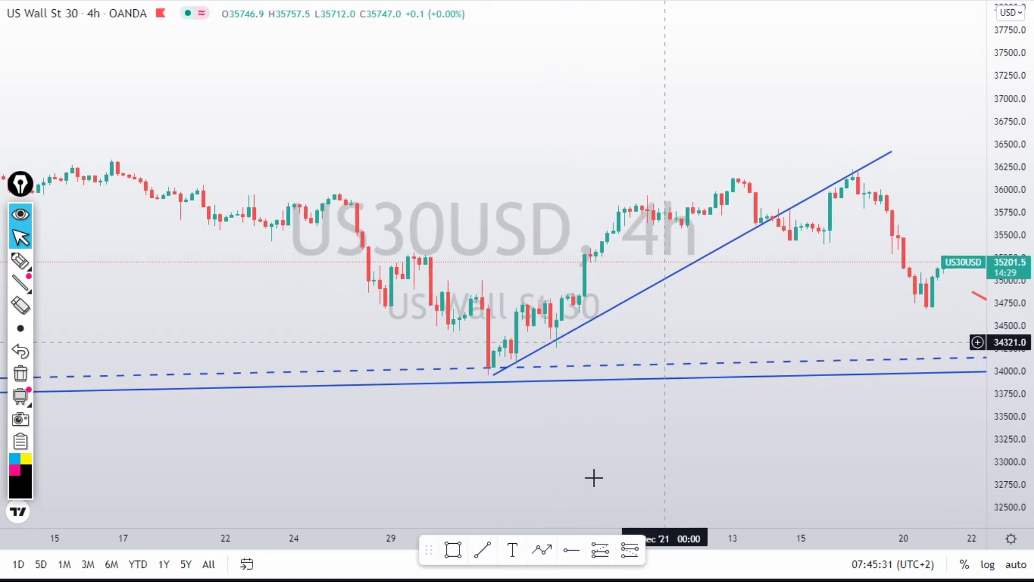
pyautogui.click(14, 264)
pyautogui.moveTo(71, 137)
pyautogui.mouseDown()
pyautogui.moveTo(345, 180)
pyautogui.moveTo(346, 311)
pyautogui.mouseUp()
pyautogui.moveTo(363, 221); pyautogui.dragTo(447, 356)
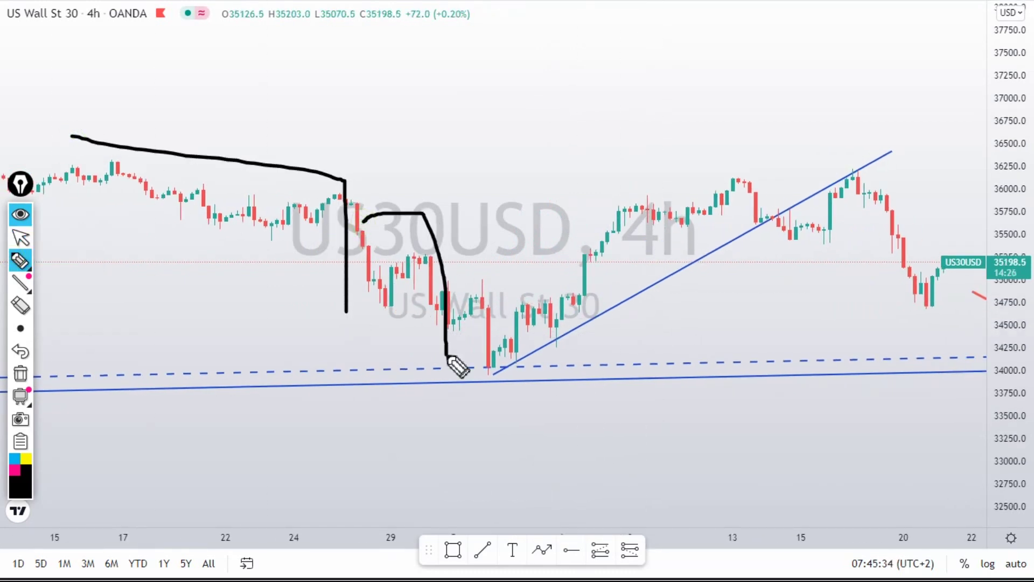
pyautogui.moveTo(483, 306)
pyautogui.mouseDown()
pyautogui.moveTo(488, 358)
pyautogui.moveTo(757, 231)
pyautogui.moveTo(904, 177)
pyautogui.mouseUp()
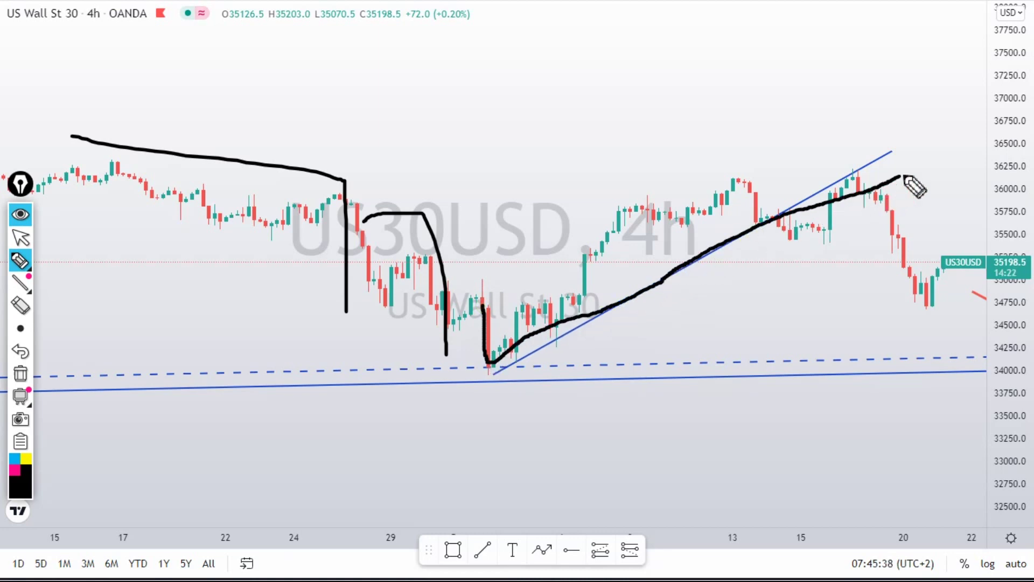
pyautogui.click(21, 373)
# Trace December's rally and fall, then sketch a falling line from about 36300 with two humps above it, clearing the markings after each sketch.
pyautogui.moveTo(489, 369)
pyautogui.mouseDown()
pyautogui.moveTo(543, 308)
pyautogui.moveTo(559, 327)
pyautogui.moveTo(621, 201)
pyautogui.moveTo(781, 216)
pyautogui.moveTo(794, 251)
pyautogui.moveTo(863, 191)
pyautogui.moveTo(909, 321)
pyautogui.mouseUp()
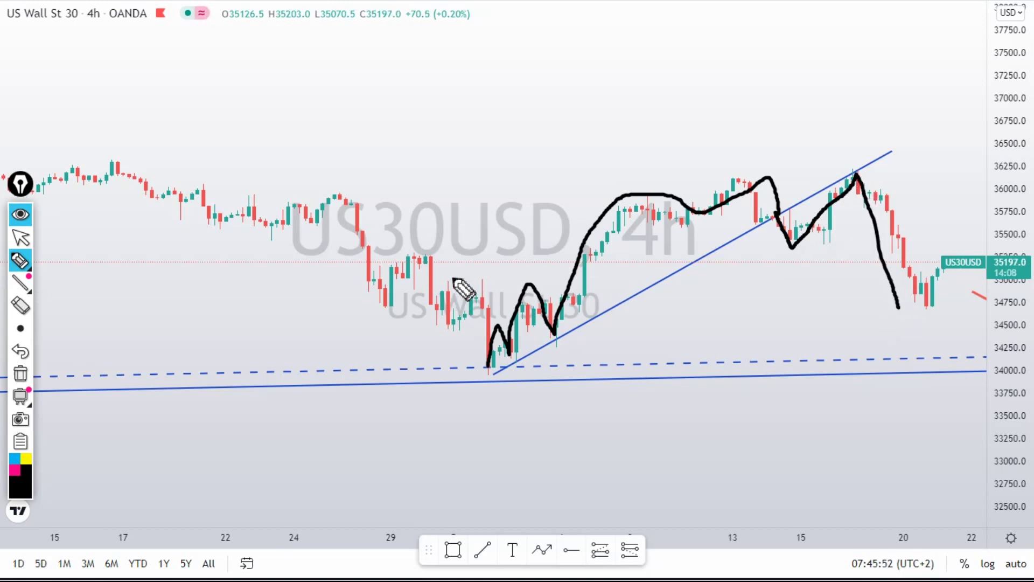
pyautogui.click(22, 377)
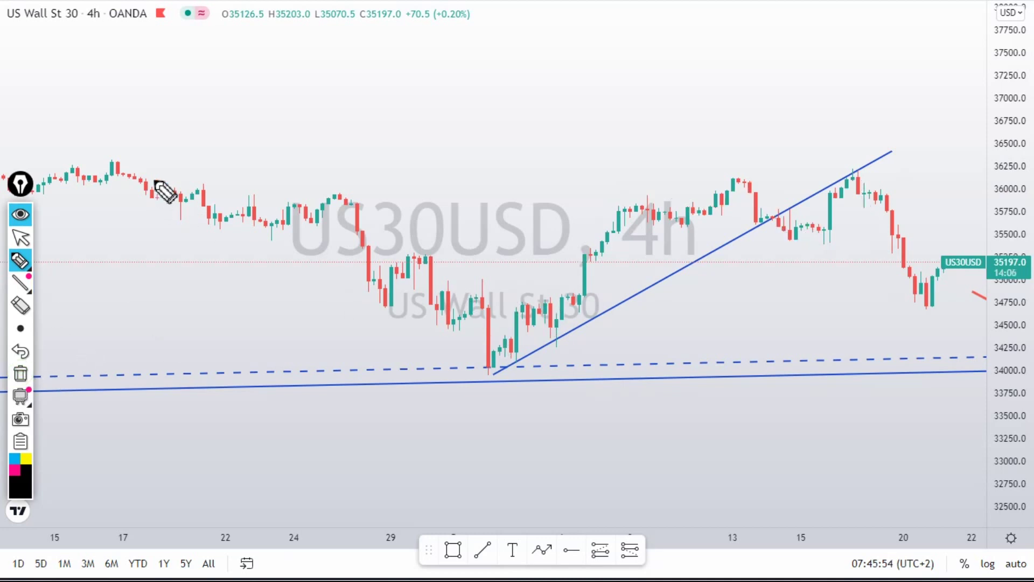
pyautogui.moveTo(97, 161)
pyautogui.mouseDown()
pyautogui.moveTo(651, 253)
pyautogui.moveTo(949, 286)
pyautogui.mouseUp()
pyautogui.moveTo(647, 235)
pyautogui.mouseDown()
pyautogui.moveTo(824, 207)
pyautogui.moveTo(864, 266)
pyautogui.mouseUp()
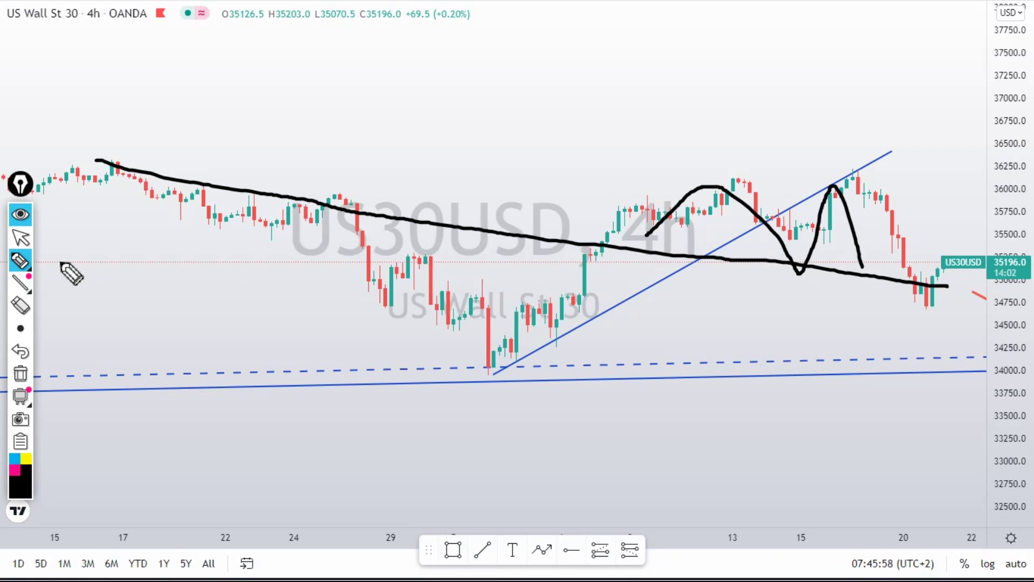
pyautogui.click(22, 376)
# Trace December's rally along the rising trend line, emphasise the peak near 36100 and the following drop, and clear the pen markings.
pyautogui.moveTo(499, 363)
pyautogui.mouseDown()
pyautogui.moveTo(562, 332)
pyautogui.moveTo(635, 202)
pyautogui.moveTo(784, 234)
pyautogui.moveTo(814, 229)
pyautogui.moveTo(850, 178)
pyautogui.mouseUp()
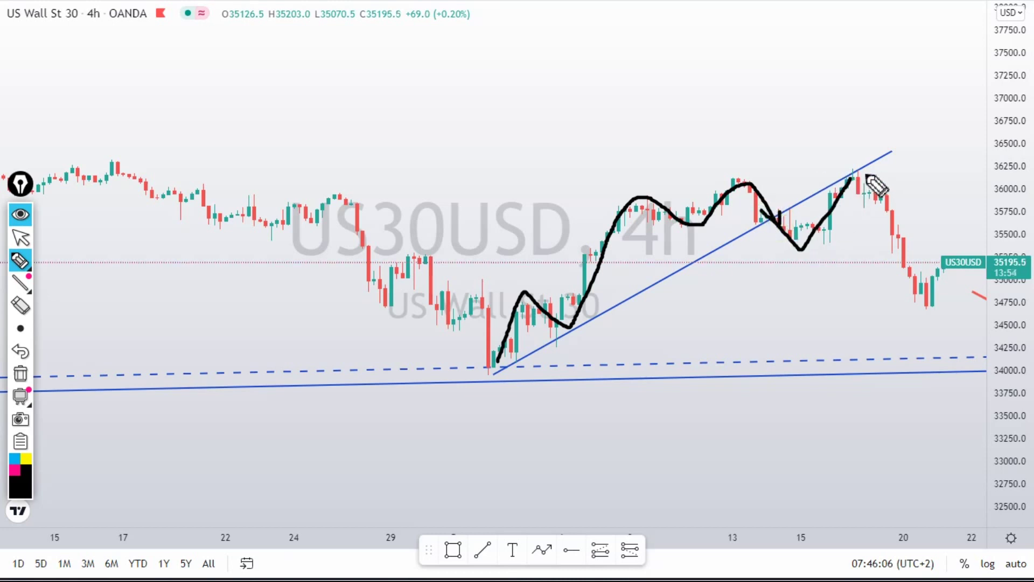
pyautogui.moveTo(836, 186); pyautogui.dragTo(858, 174)
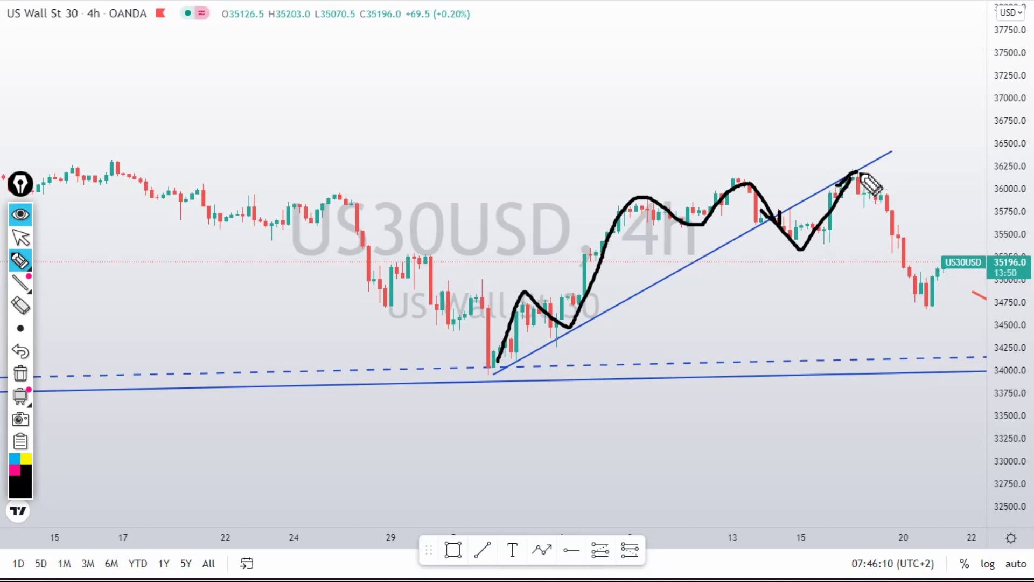
pyautogui.moveTo(830, 180)
pyautogui.mouseDown()
pyautogui.moveTo(855, 179)
pyautogui.moveTo(906, 291)
pyautogui.mouseUp()
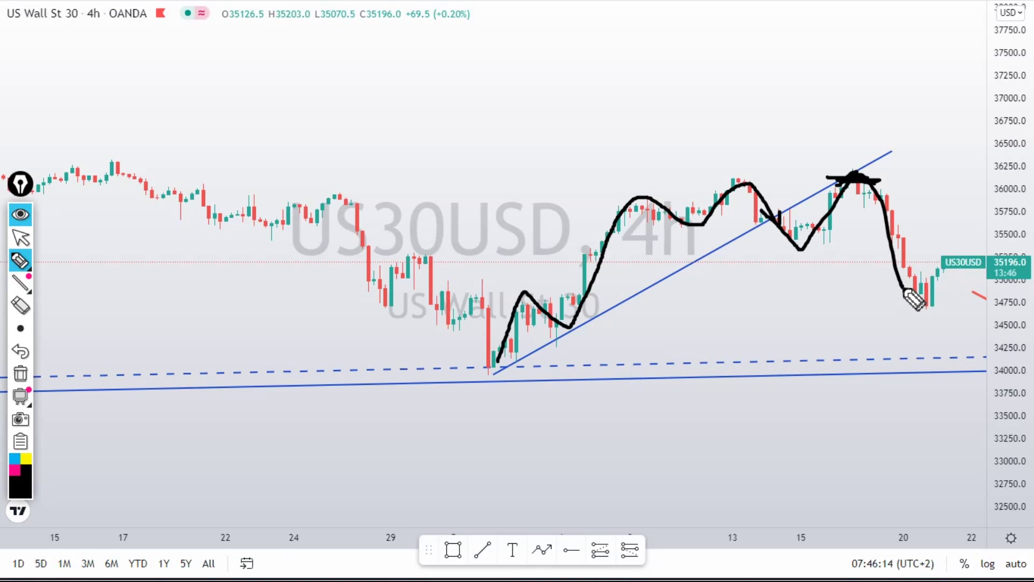
pyautogui.click(21, 396)
pyautogui.click(14, 243)
# Mark the latest December low near 34700 with two short horizontal pen strokes, and clear them.
pyautogui.moveTo(739, 324); pyautogui.dragTo(684, 329)
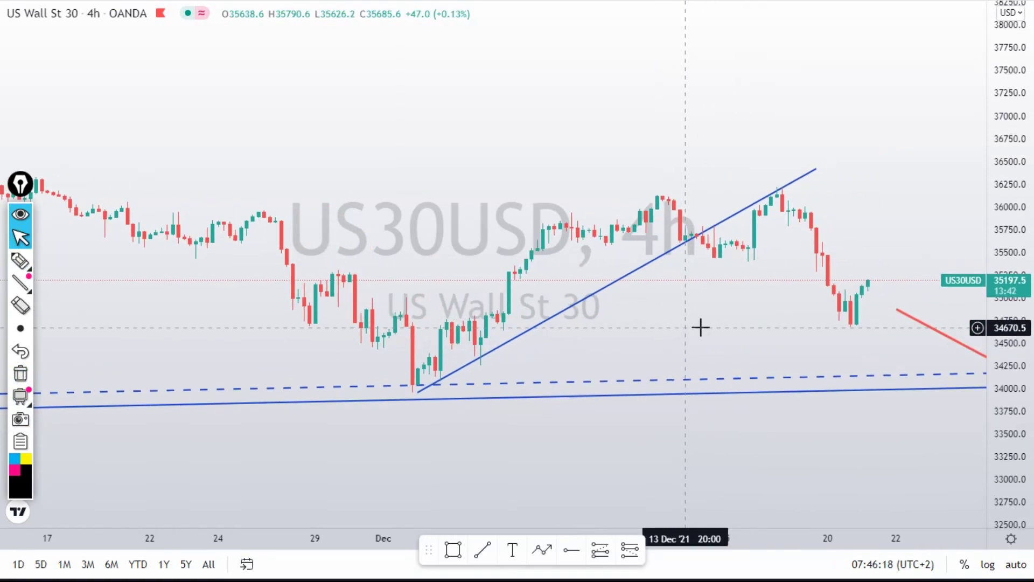
pyautogui.moveTo(1025, 420)
pyautogui.mouseDown()
pyautogui.moveTo(1026, 474)
pyautogui.moveTo(1025, 434)
pyautogui.mouseUp()
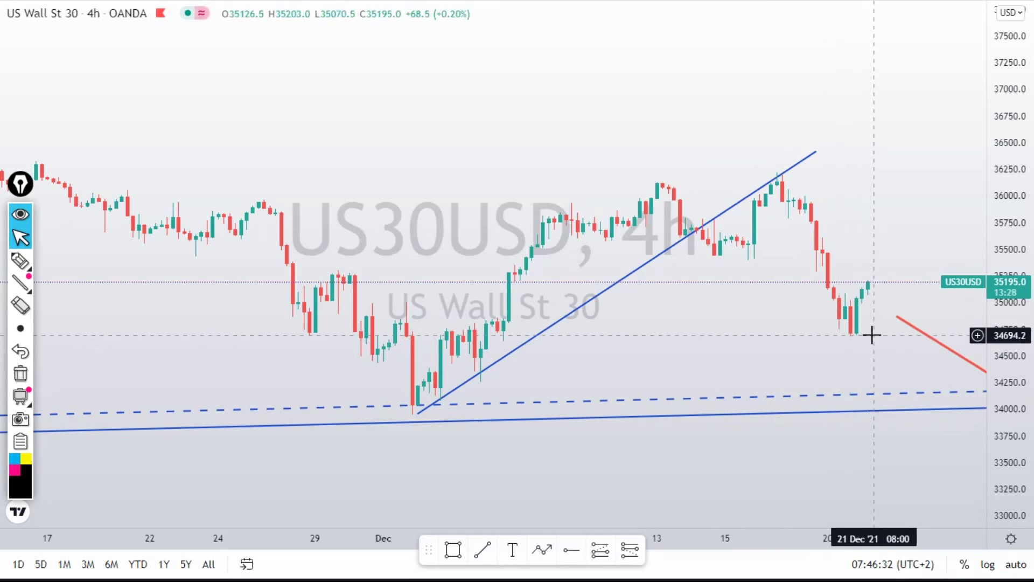
pyautogui.scroll(-6, 872, 335)
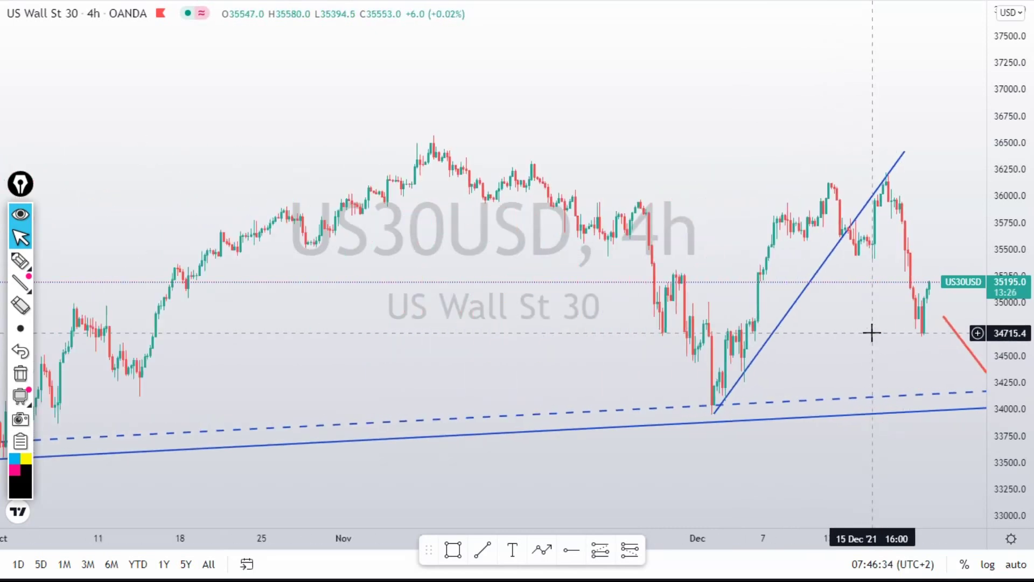
pyautogui.scroll(6, 872, 333)
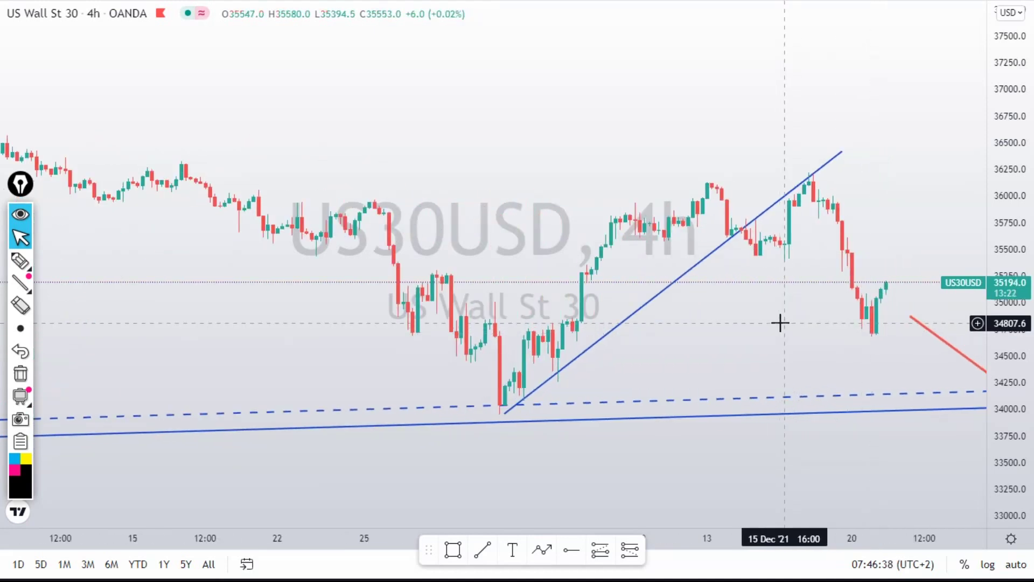
pyautogui.scroll(2, 780, 321)
pyautogui.moveTo(3, 288)
pyautogui.click(19, 260)
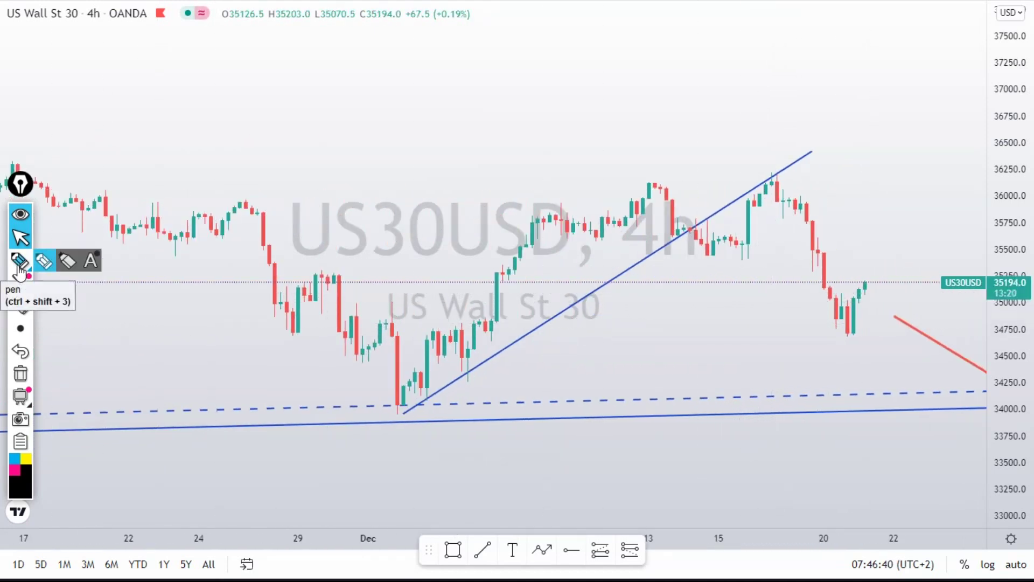
pyautogui.moveTo(830, 341); pyautogui.dragTo(893, 341)
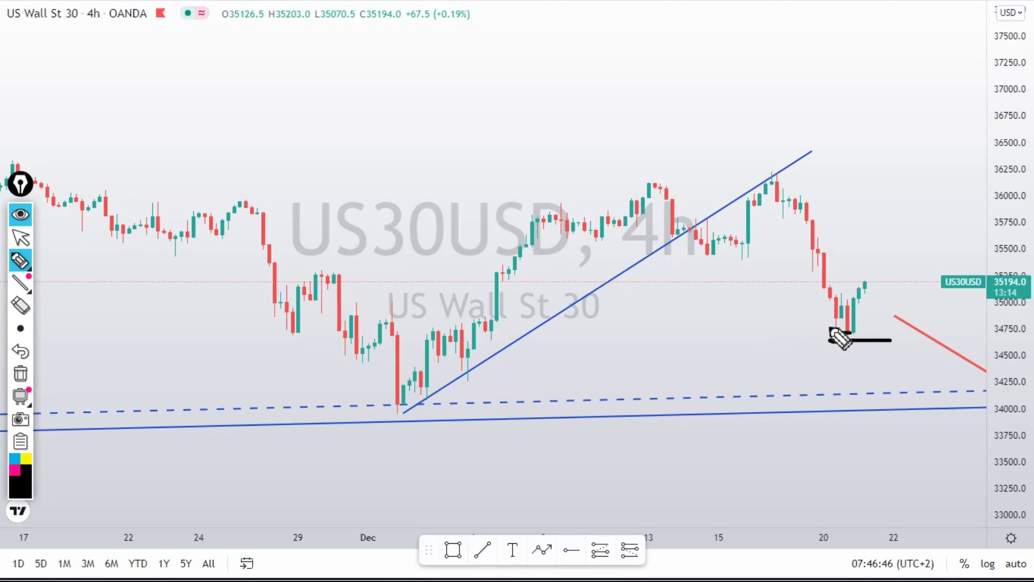
pyautogui.moveTo(844, 338); pyautogui.dragTo(887, 335)
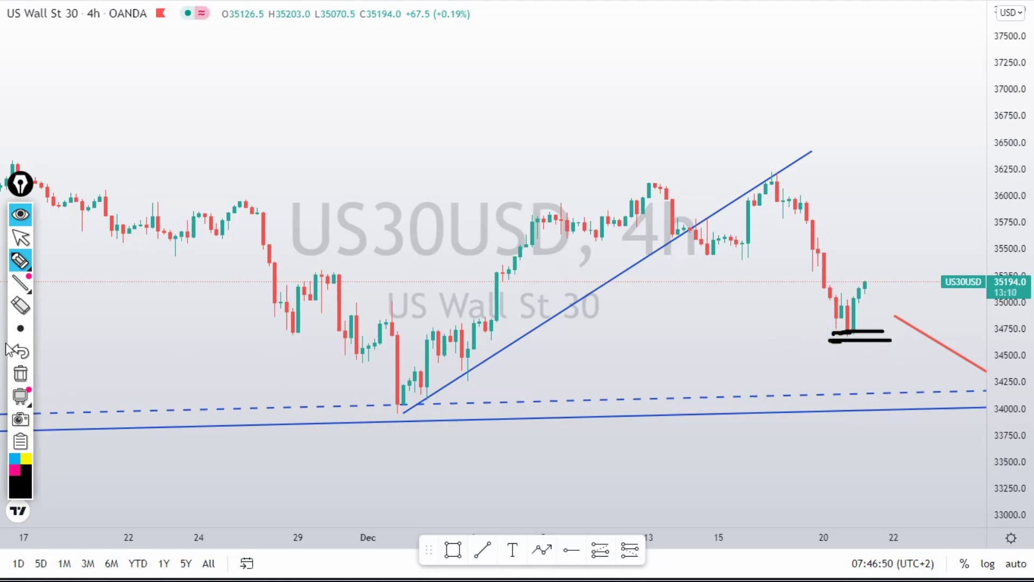
pyautogui.click(20, 376)
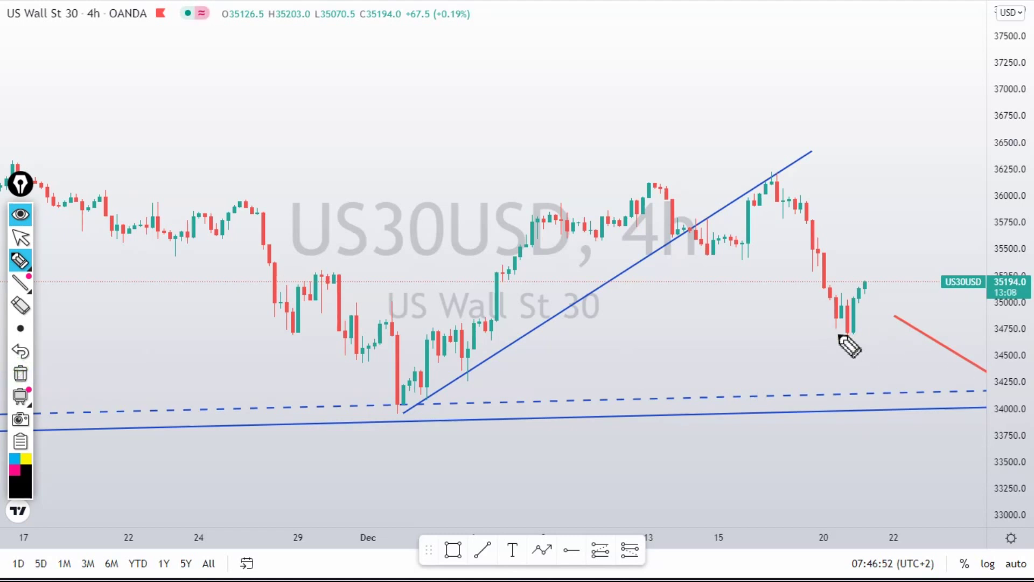
# Draw a horizontal pen line near 34700 with an upward arrow beneath it and a steep falling line across it, and clear the markings.
pyautogui.moveTo(819, 337); pyautogui.dragTo(926, 337)
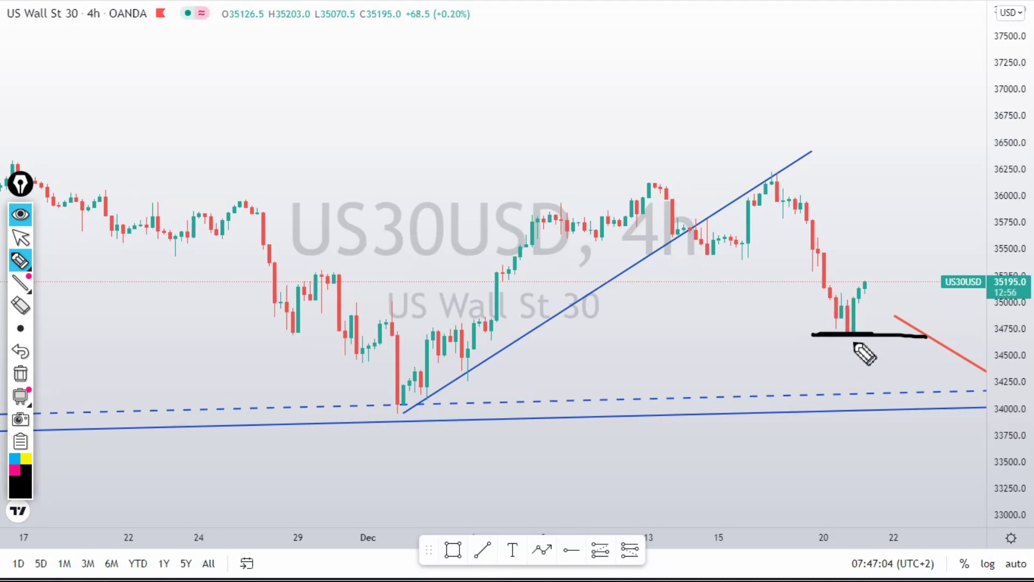
pyautogui.moveTo(821, 366)
pyautogui.mouseDown()
pyautogui.moveTo(853, 344)
pyautogui.moveTo(874, 368)
pyautogui.moveTo(852, 382)
pyautogui.mouseUp()
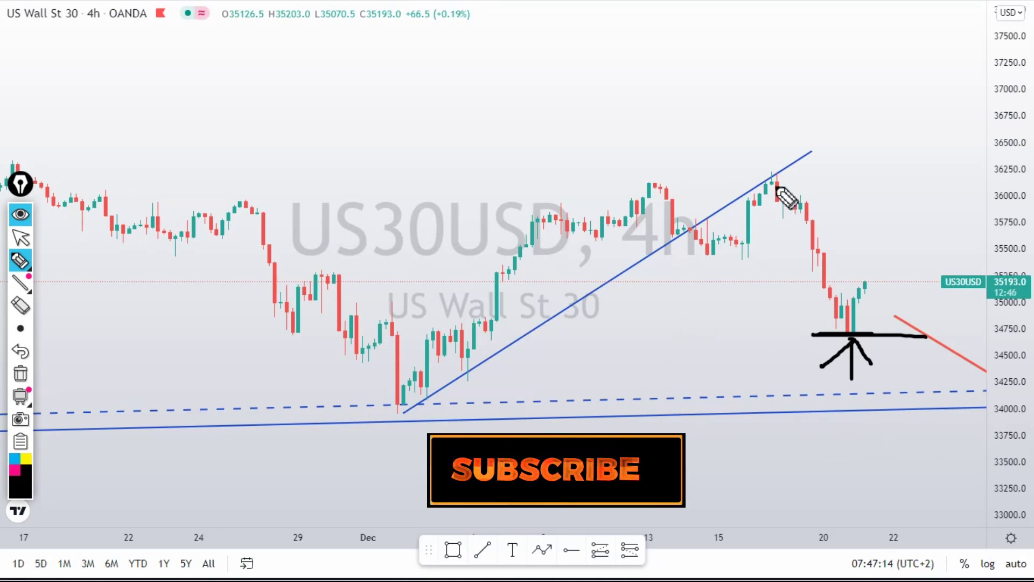
pyautogui.moveTo(741, 169); pyautogui.dragTo(870, 393)
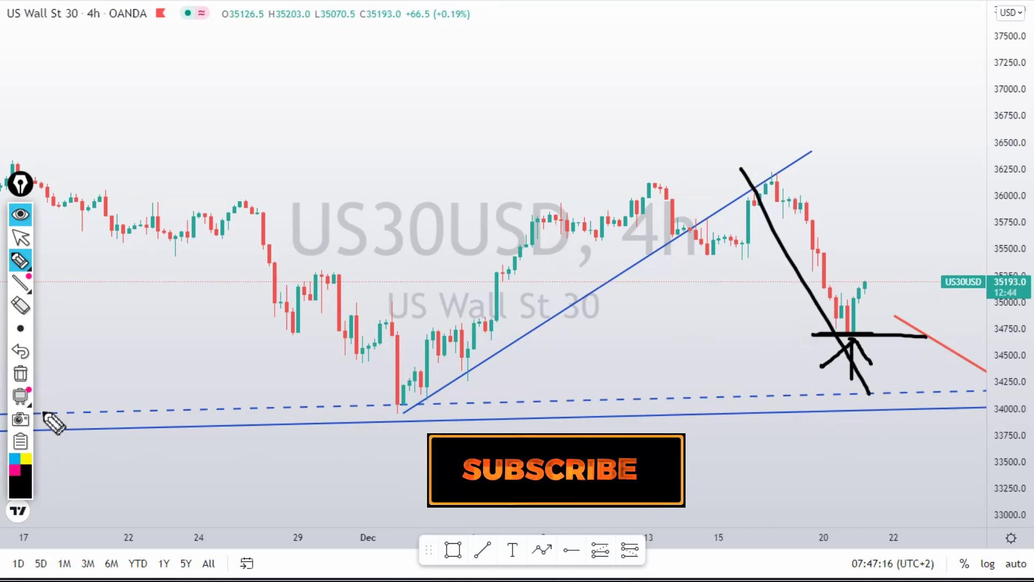
pyautogui.click(20, 374)
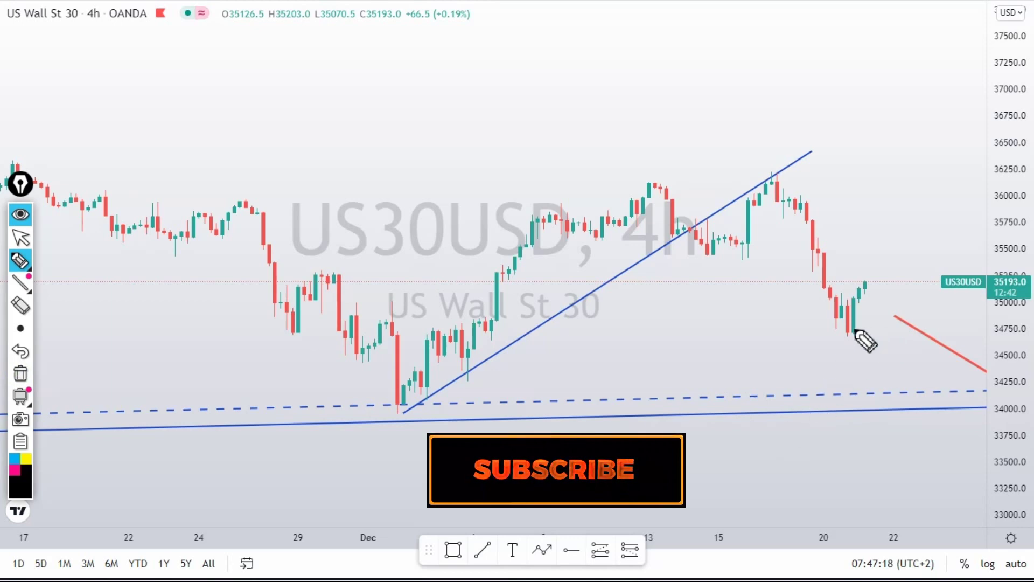
# Underline the low near 34700, sketch a rising arrow to about 36050, mark the peak near 36150 and the fall's levels, and clear the markings.
pyautogui.moveTo(833, 333); pyautogui.dragTo(875, 335)
pyautogui.moveTo(827, 341); pyautogui.dragTo(884, 346)
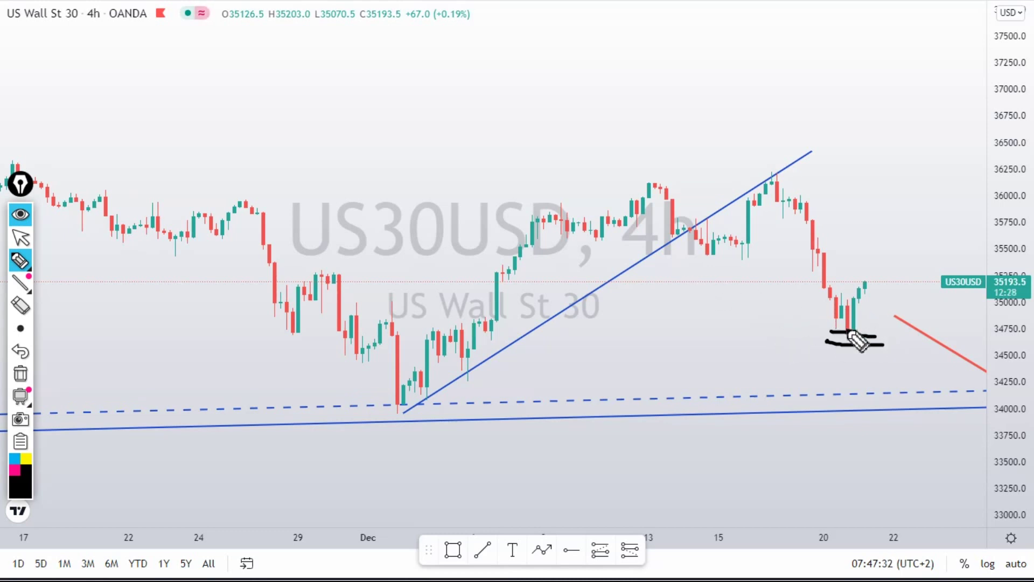
pyautogui.moveTo(868, 277)
pyautogui.mouseDown()
pyautogui.moveTo(888, 235)
pyautogui.moveTo(923, 226)
pyautogui.moveTo(921, 249)
pyautogui.mouseUp()
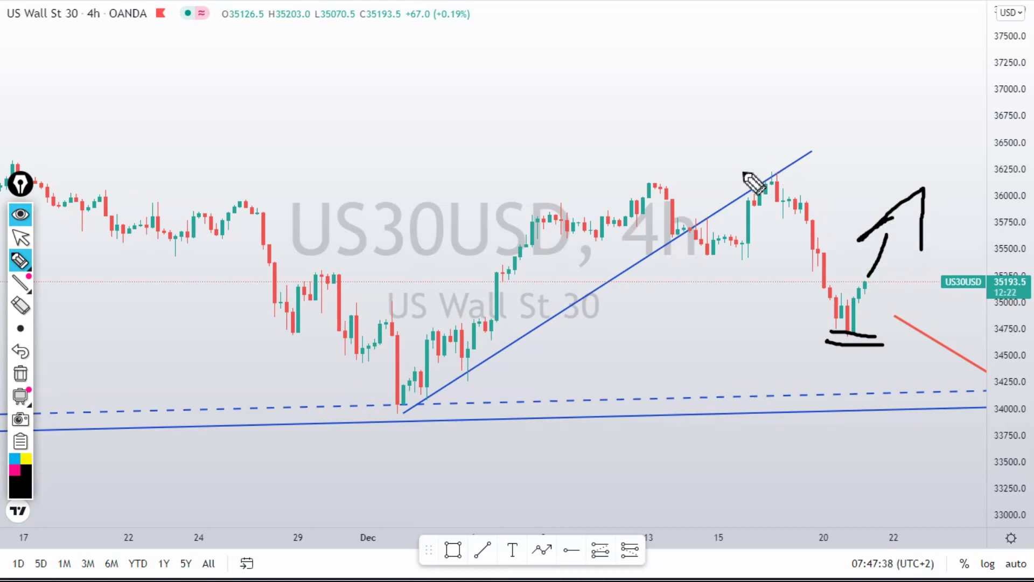
pyautogui.moveTo(728, 182); pyautogui.dragTo(826, 181)
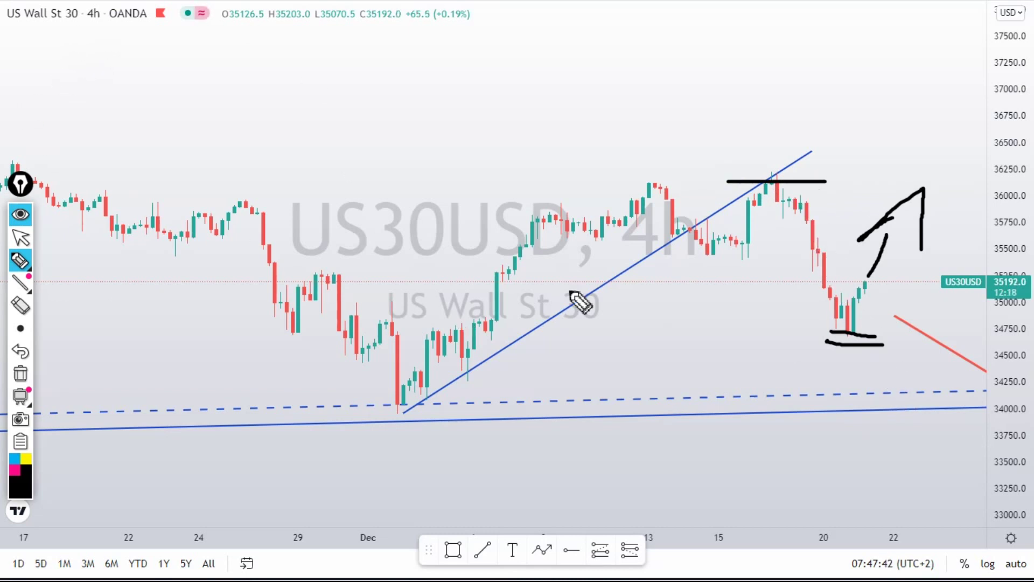
pyautogui.moveTo(801, 212); pyautogui.dragTo(821, 210)
pyautogui.moveTo(821, 224); pyautogui.dragTo(836, 215)
pyautogui.moveTo(815, 249); pyautogui.dragTo(858, 230)
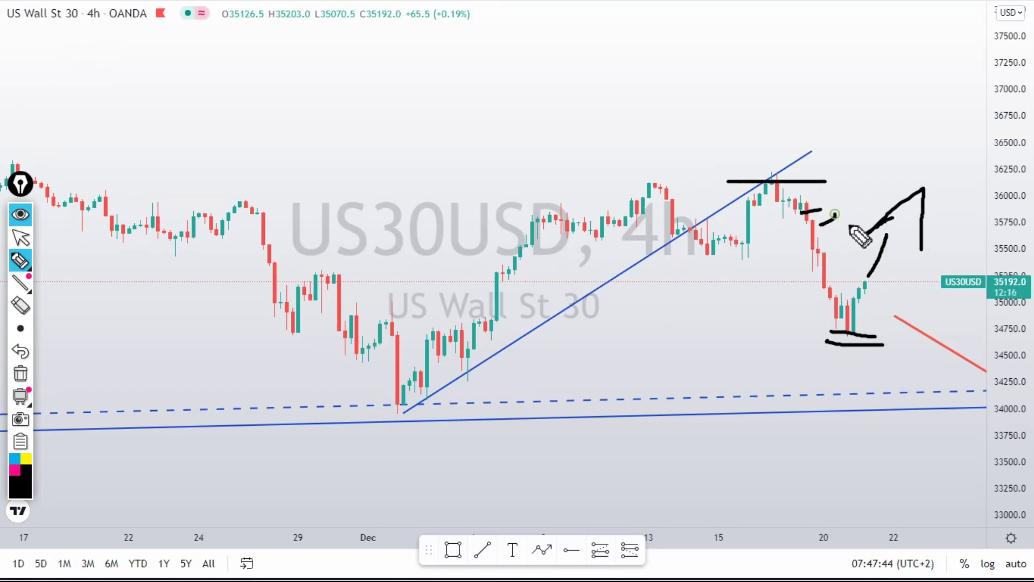
pyautogui.moveTo(823, 265); pyautogui.dragTo(858, 257)
pyautogui.moveTo(815, 291); pyautogui.dragTo(860, 273)
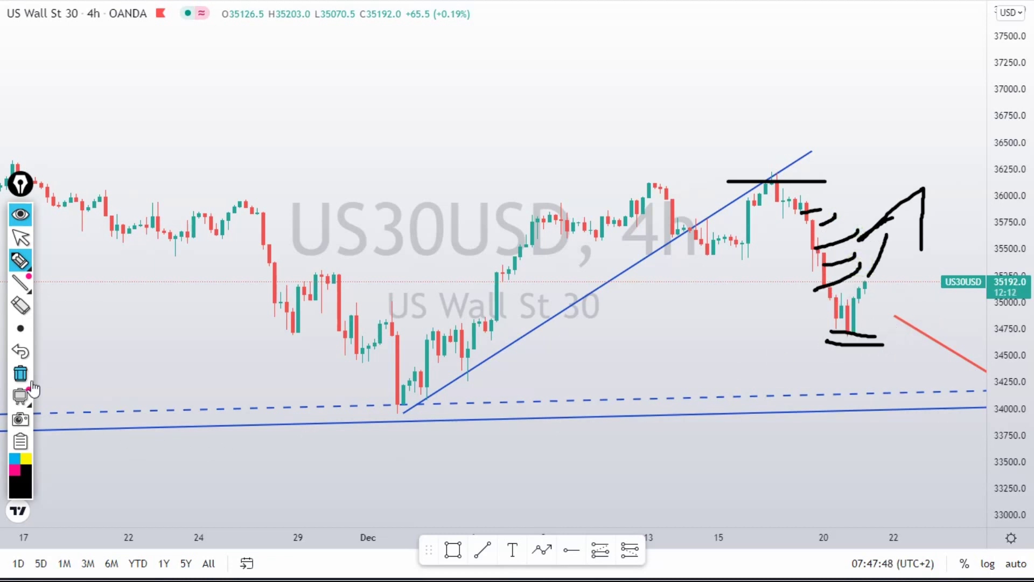
pyautogui.click(21, 373)
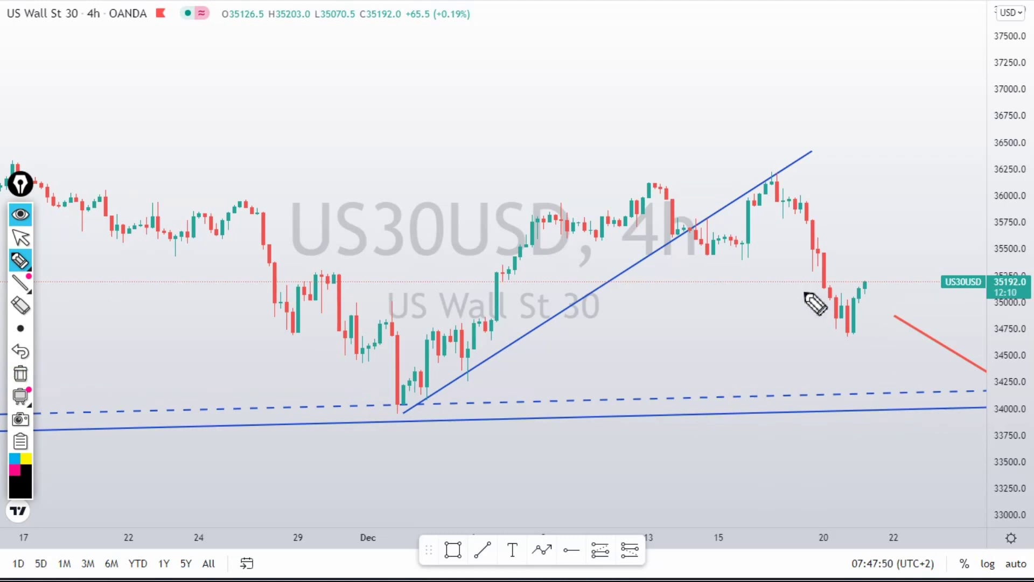
# Delete the red projected price path to the right of the latest candles.
pyautogui.click(29, 249)
pyautogui.moveTo(670, 300); pyautogui.dragTo(573, 308)
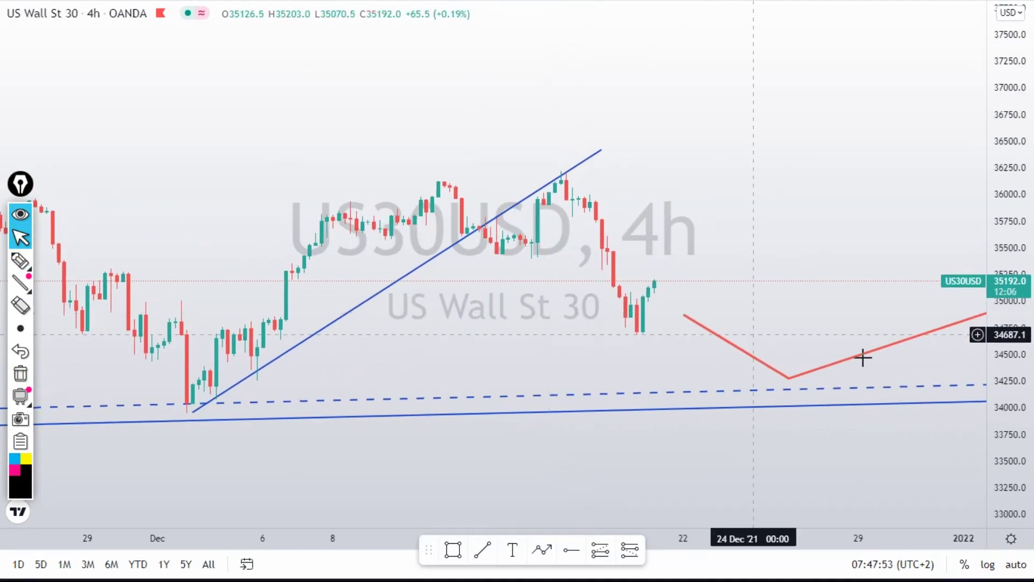
pyautogui.click(750, 357)
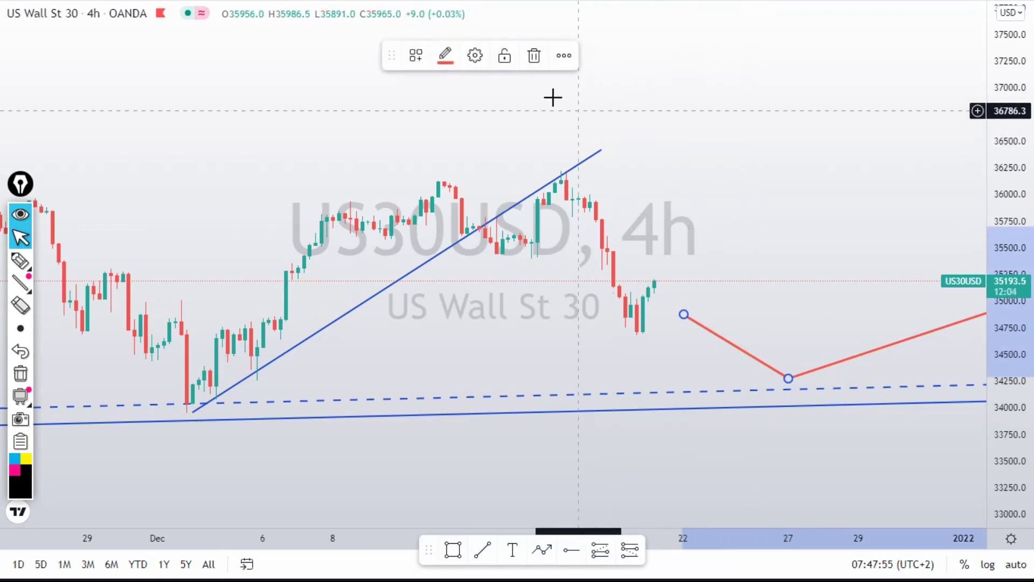
pyautogui.click(534, 56)
# Sketch a drop to the dashed support line near 34200 with a rebound arrow to about 36450, mark the recent low, and clear the pen markings.
pyautogui.click(24, 263)
pyautogui.moveTo(668, 293); pyautogui.dragTo(722, 375)
pyautogui.moveTo(664, 393); pyautogui.dragTo(825, 389)
pyautogui.moveTo(718, 366)
pyautogui.mouseDown()
pyautogui.moveTo(750, 389)
pyautogui.moveTo(829, 169)
pyautogui.moveTo(794, 190)
pyautogui.moveTo(852, 185)
pyautogui.mouseUp()
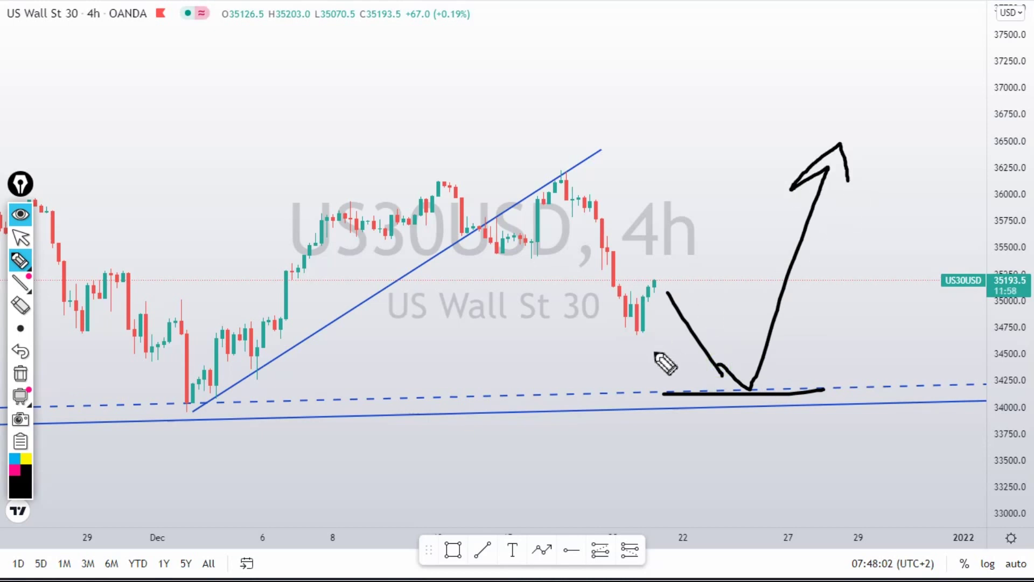
pyautogui.moveTo(633, 339); pyautogui.dragTo(678, 333)
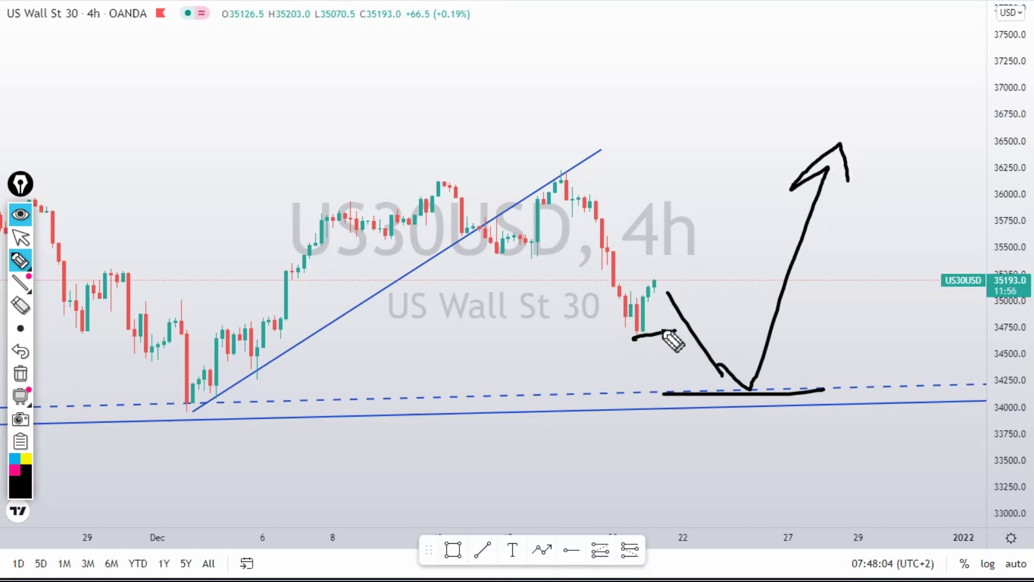
pyautogui.click(27, 381)
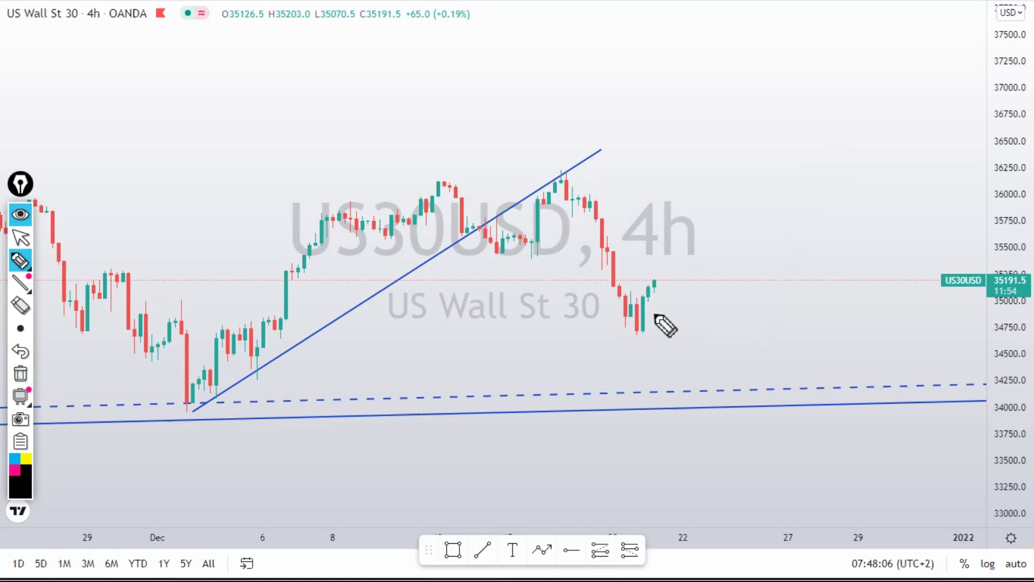
# Trace the fall from about 36000 and its rebound, continue it in a stepped drop to the lower blue lines, and clear the pen markings.
pyautogui.moveTo(632, 325)
pyautogui.mouseDown()
pyautogui.moveTo(673, 253)
pyautogui.moveTo(704, 349)
pyautogui.moveTo(743, 318)
pyautogui.moveTo(763, 388)
pyautogui.mouseUp()
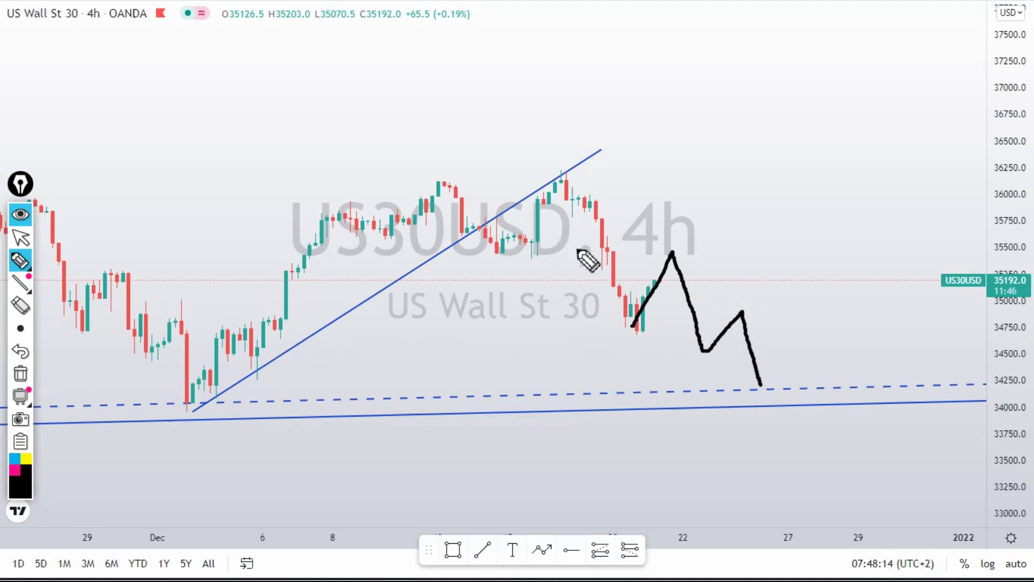
pyautogui.moveTo(574, 197)
pyautogui.mouseDown()
pyautogui.moveTo(628, 302)
pyautogui.moveTo(626, 327)
pyautogui.moveTo(666, 267)
pyautogui.mouseUp()
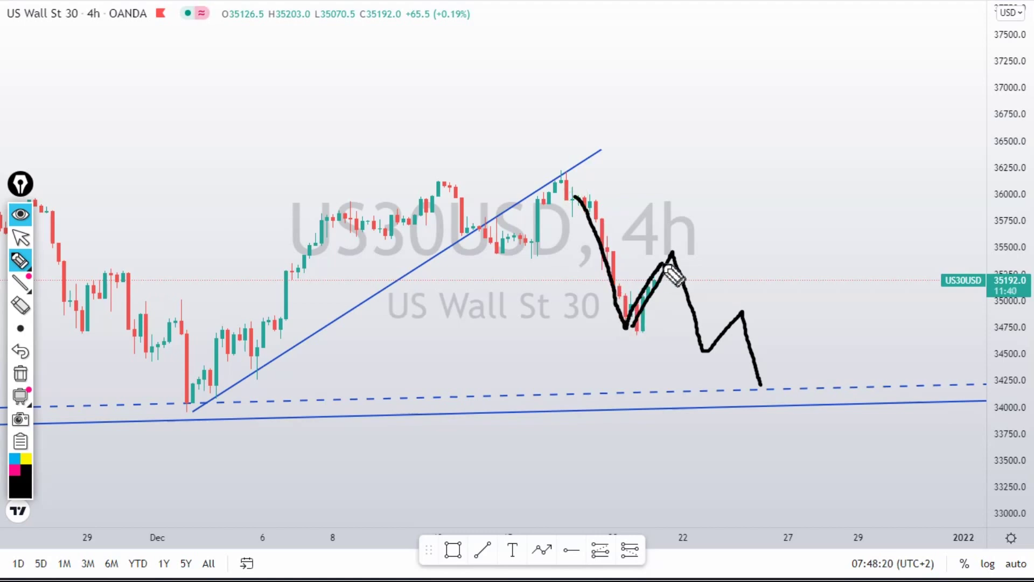
pyautogui.moveTo(680, 264)
pyautogui.mouseDown()
pyautogui.moveTo(692, 338)
pyautogui.moveTo(719, 321)
pyautogui.moveTo(761, 384)
pyautogui.moveTo(784, 371)
pyautogui.mouseUp()
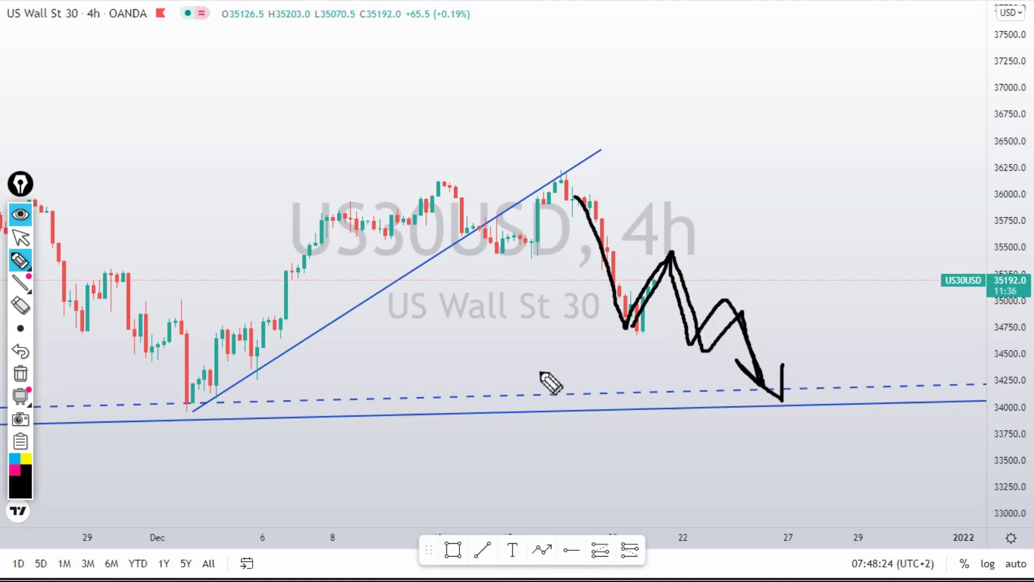
pyautogui.click(21, 374)
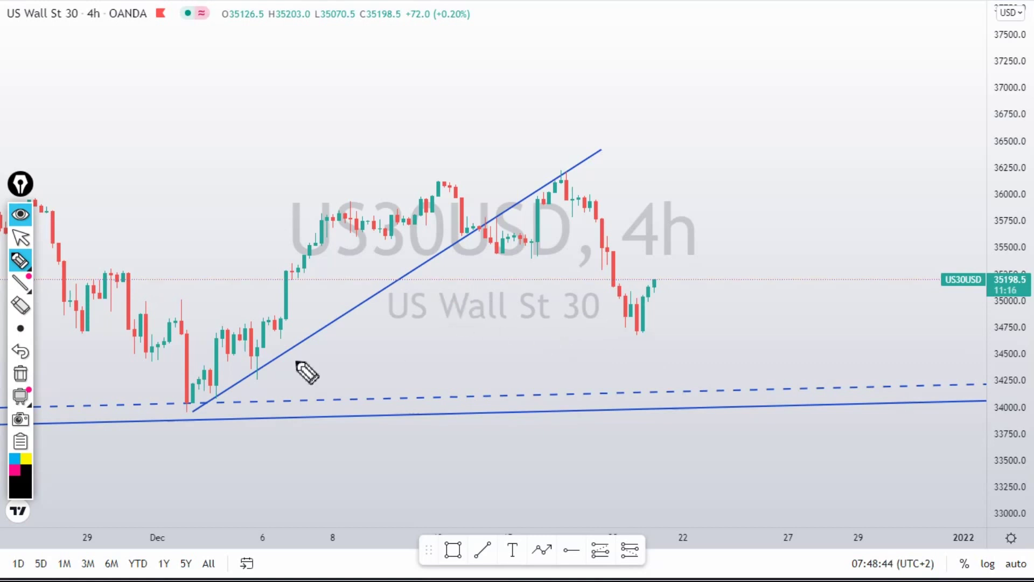
# Switch to the US Nas 100 chart and set its timeframe to 1D.
pyautogui.click(20, 237)
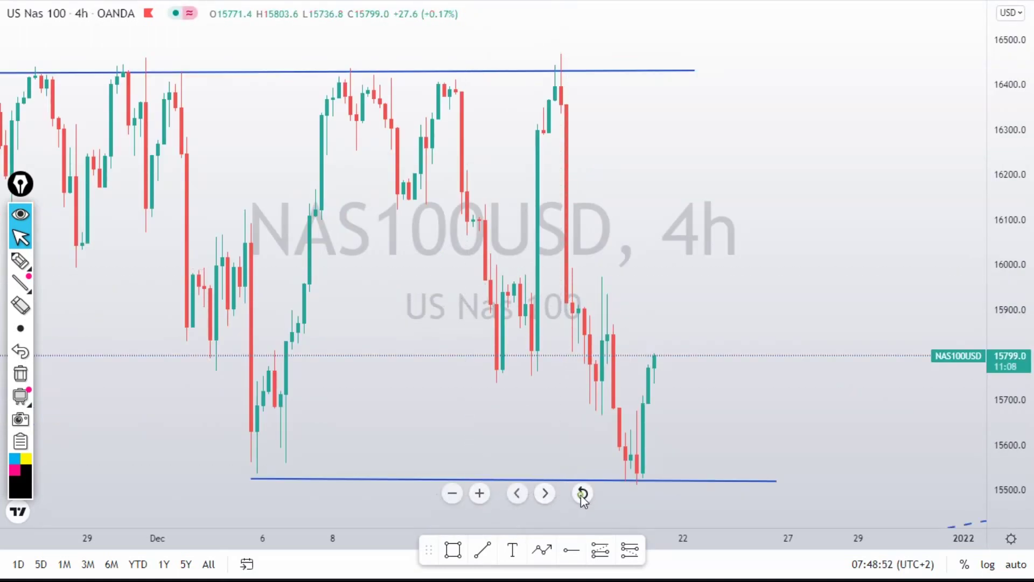
pyautogui.click(583, 493)
pyautogui.hscroll(3, 840, 356)
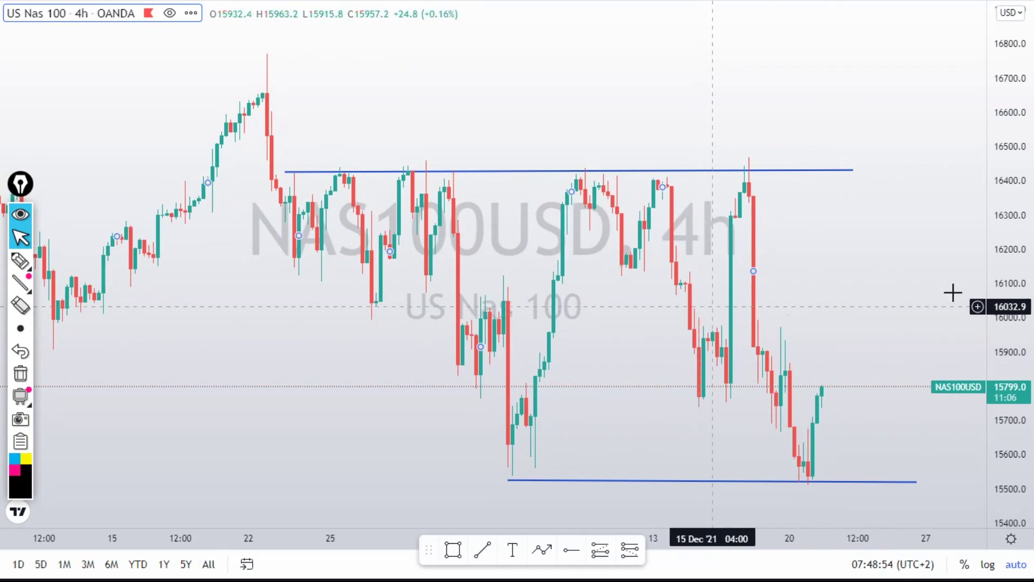
pyautogui.scroll(-3, 889, 373)
pyautogui.scroll(-2, 889, 373)
pyautogui.hscroll(-3, 949, 370)
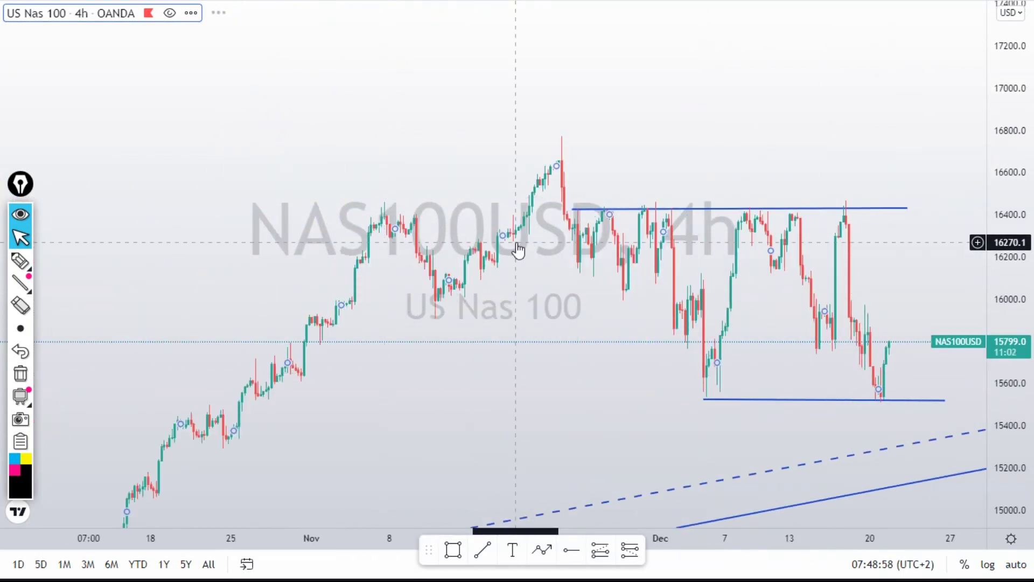
pyautogui.write('1D')
pyautogui.press('Return')
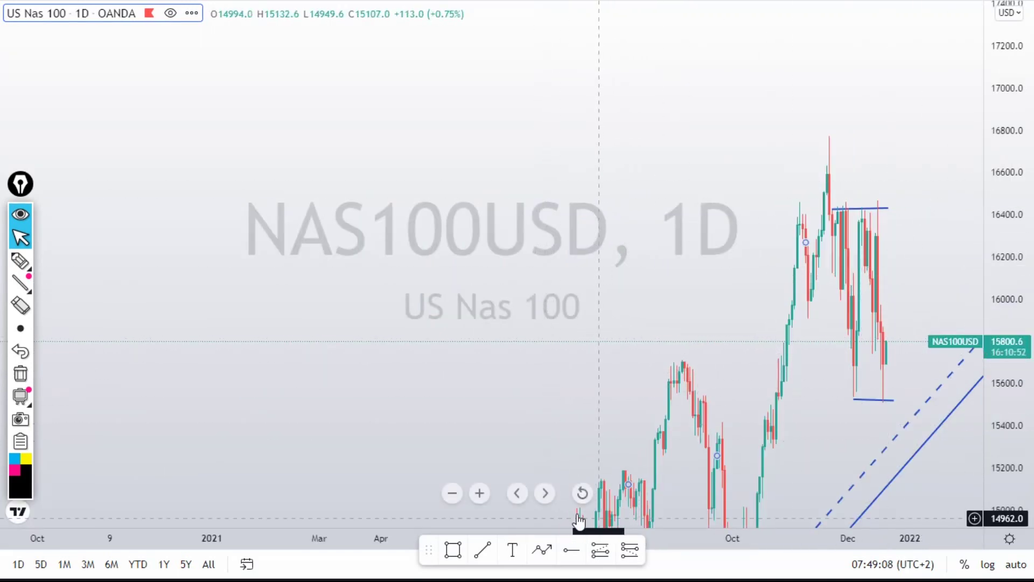
pyautogui.click(582, 493)
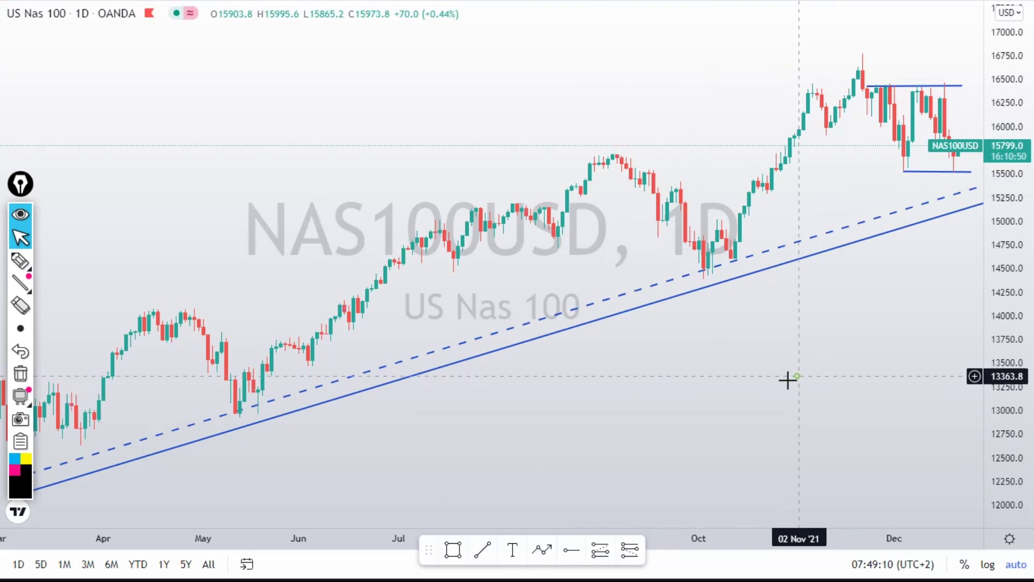
# Sketch two rising pen lines along the underside of the long-term blue trend lines, and clear them.
pyautogui.scroll(-5, 797, 388)
pyautogui.scroll(4, 797, 393)
pyautogui.scroll(-1, 764, 428)
pyautogui.click(21, 261)
pyautogui.moveTo(267, 452); pyautogui.dragTo(790, 309)
pyautogui.moveTo(315, 429); pyautogui.dragTo(911, 235)
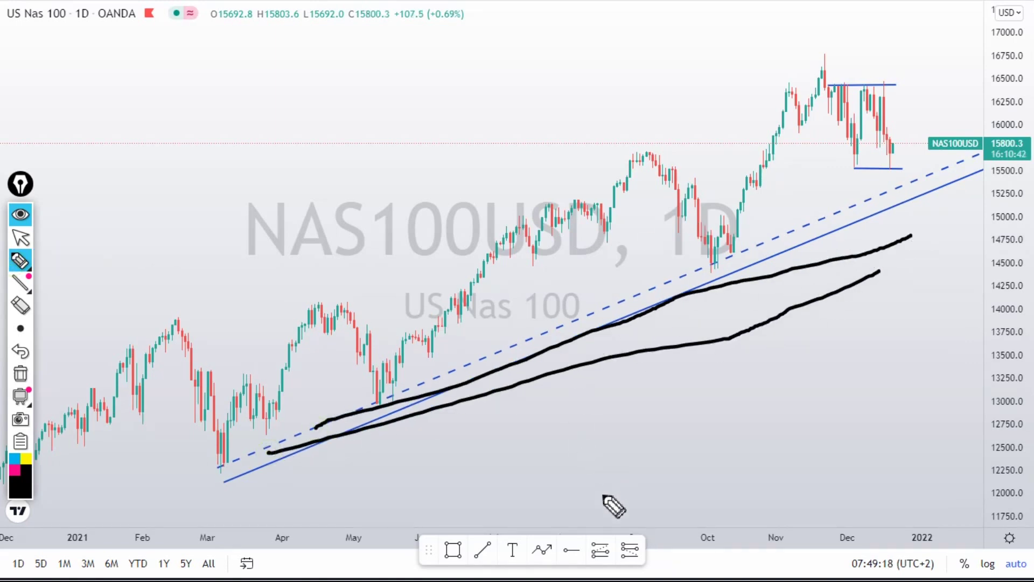
pyautogui.click(20, 374)
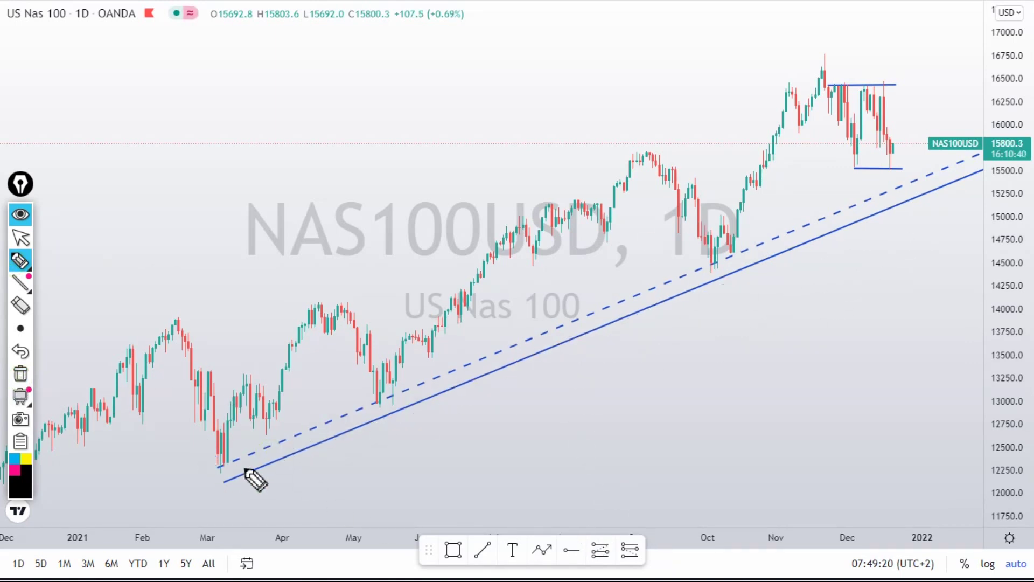
# Mark the recent lows near 15650 and clear the line, sketch a drop to the dashed trend line with a rebound arrow to about 16850, and clear it.
pyautogui.moveTo(844, 158); pyautogui.dragTo(924, 155)
pyautogui.moveTo(30, 335)
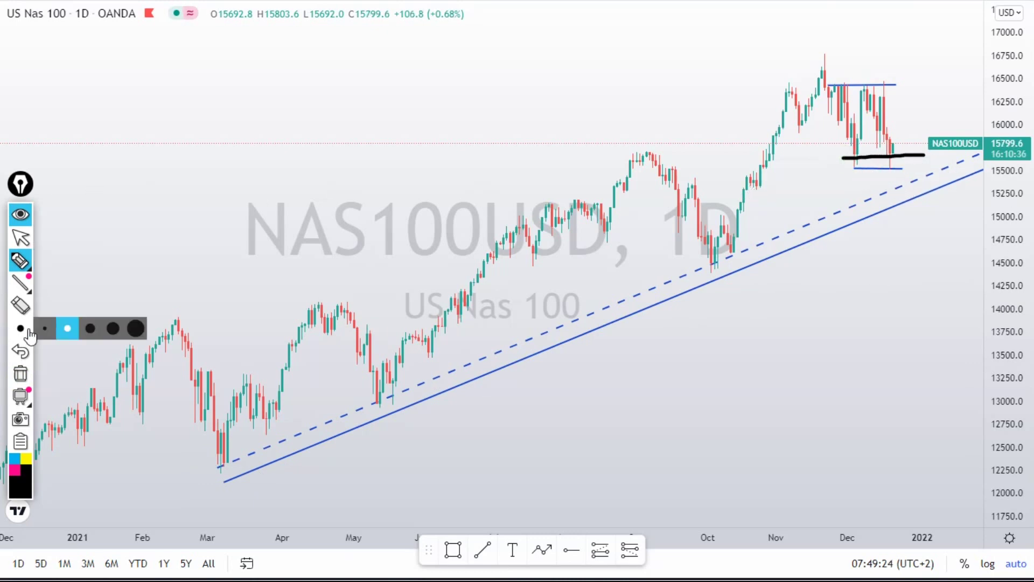
pyautogui.click(22, 374)
pyautogui.moveTo(895, 151)
pyautogui.mouseDown()
pyautogui.moveTo(895, 187)
pyautogui.moveTo(919, 184)
pyautogui.moveTo(955, 60)
pyautogui.moveTo(931, 80)
pyautogui.moveTo(967, 89)
pyautogui.mouseUp()
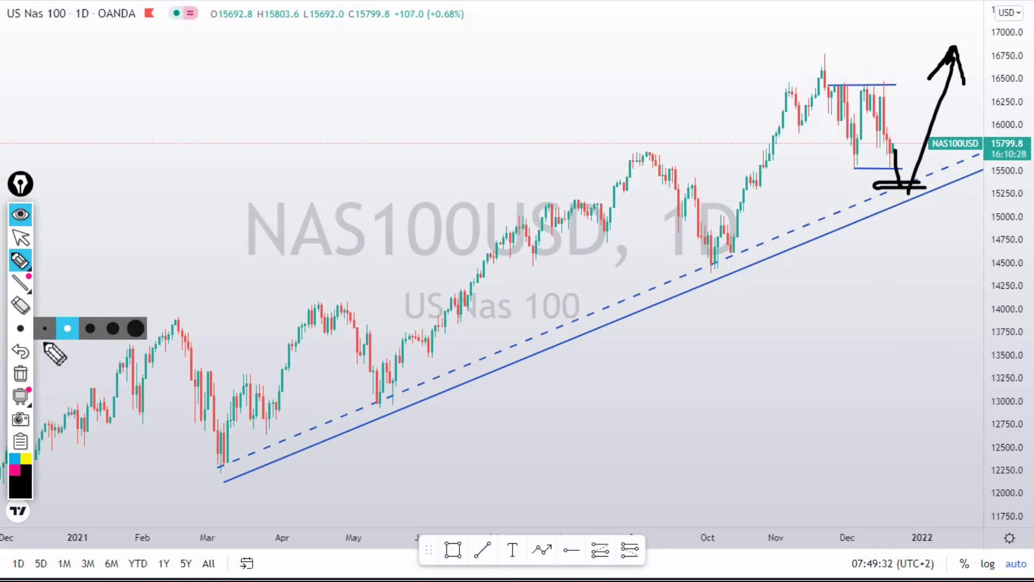
pyautogui.click(21, 391)
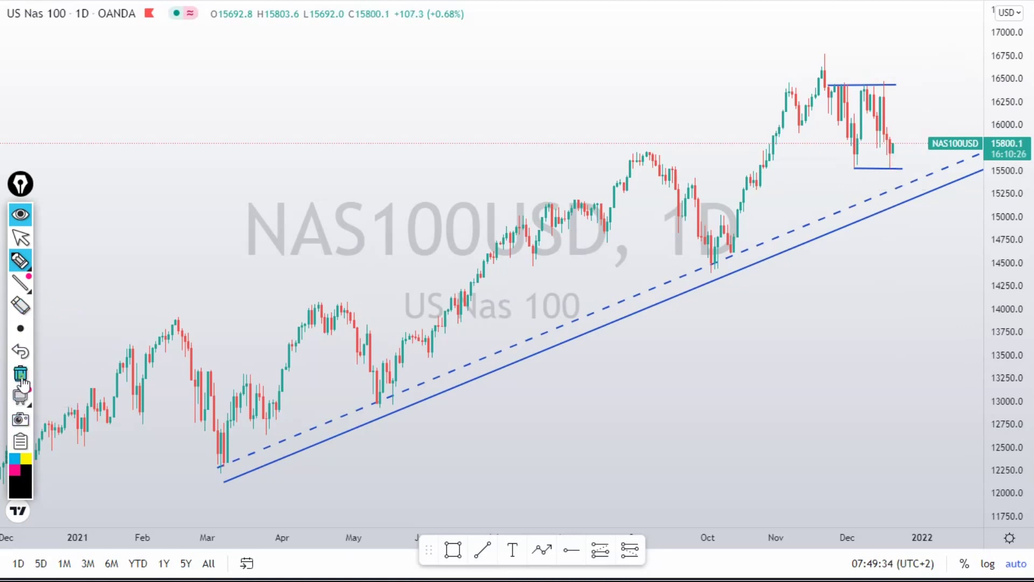
# Extend the end of the upper blue range line to 30 Dec '21 at about 16405.
pyautogui.click(21, 237)
pyautogui.scroll(6, 851, 218)
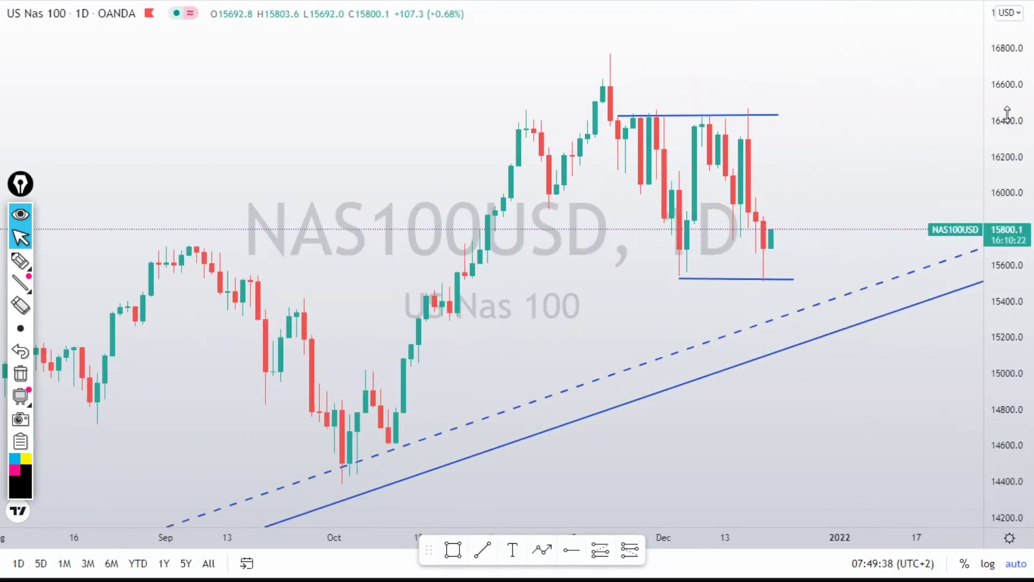
pyautogui.moveTo(1006, 162); pyautogui.dragTo(1007, 204)
pyautogui.moveTo(820, 155); pyautogui.dragTo(892, 208)
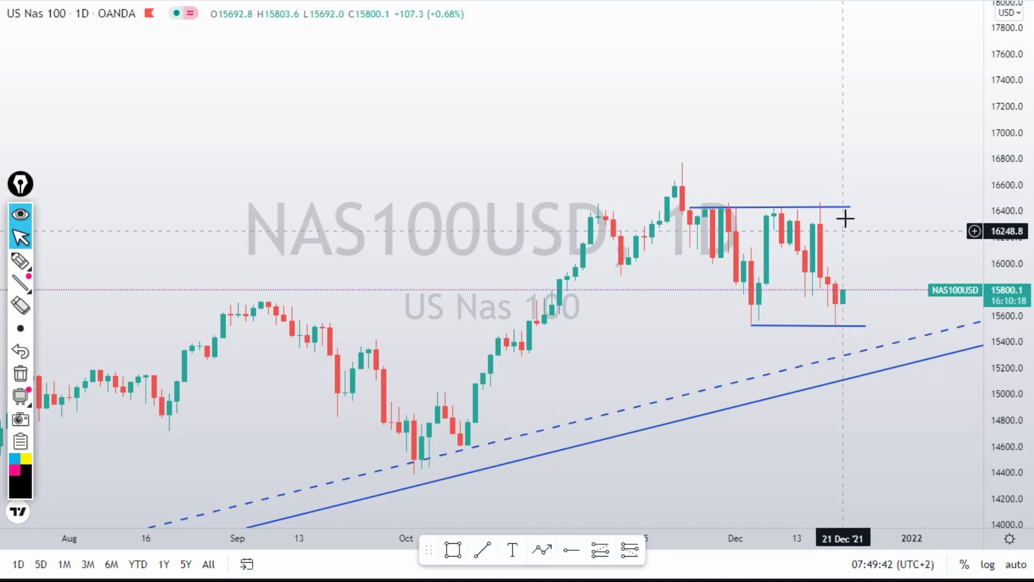
pyautogui.moveTo(851, 206); pyautogui.dragTo(896, 211)
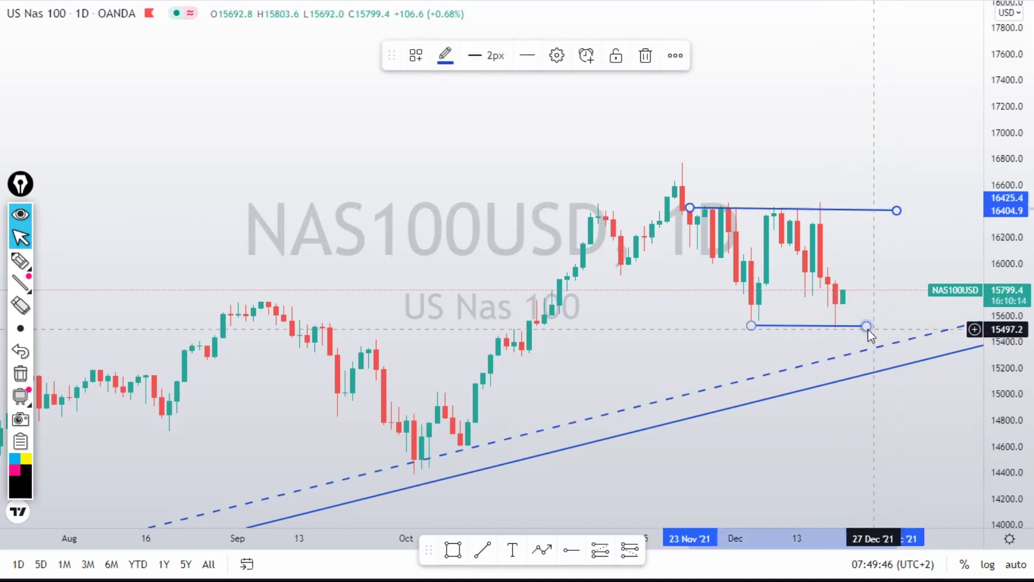
# Delete the lower and upper blue lines that bound the recent range.
pyautogui.click(845, 326)
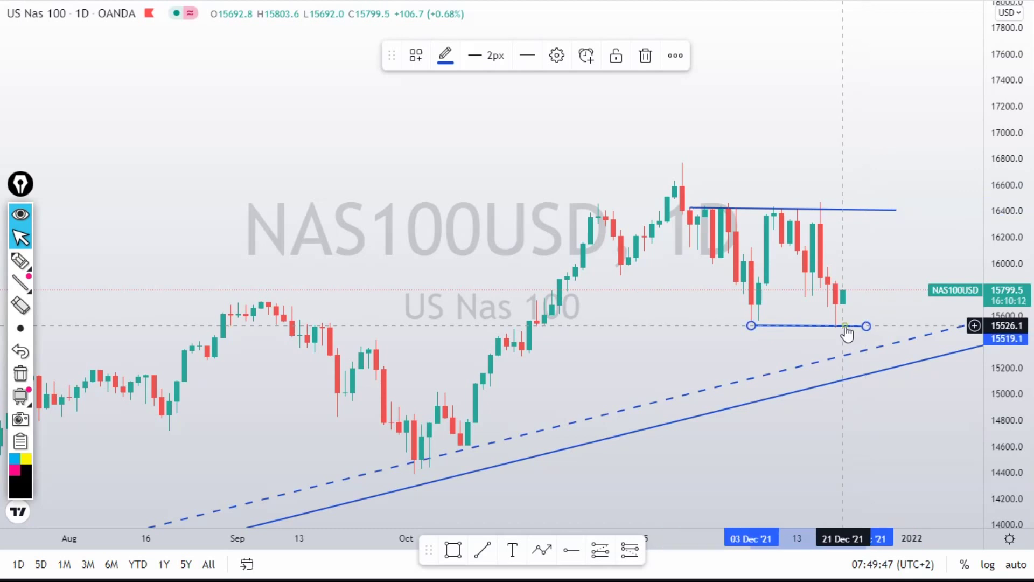
pyautogui.click(645, 56)
pyautogui.click(812, 218)
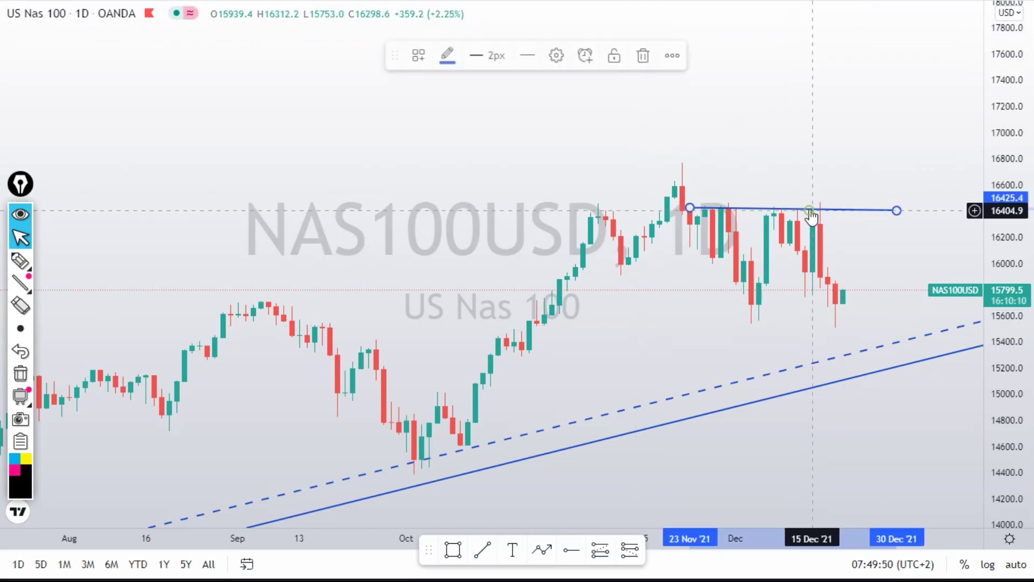
pyautogui.click(644, 55)
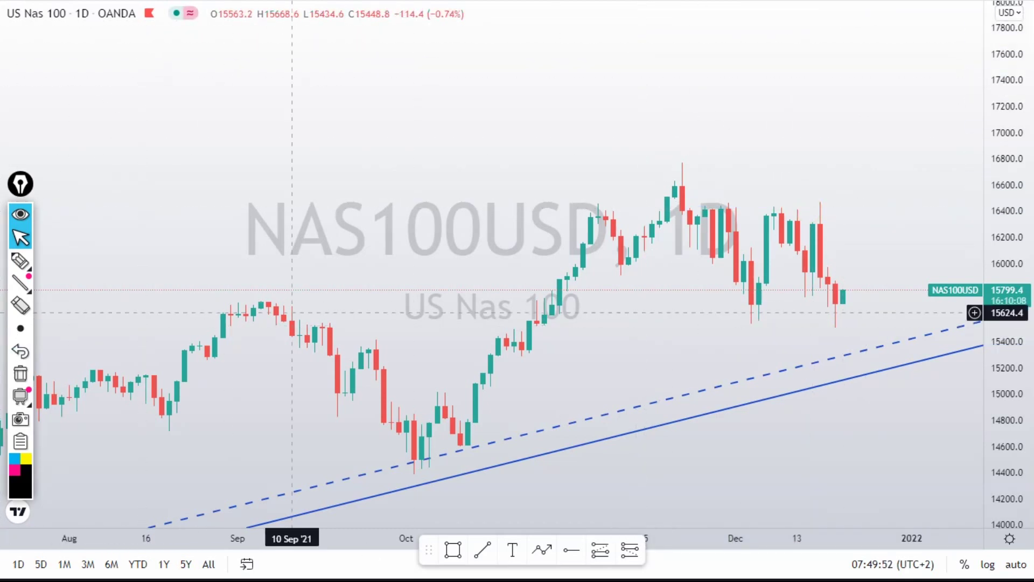
# Draw a grey rectangle over the December lows, from about 15550 to 15660 and extending to 28 Dec '21.
pyautogui.click(741, 305)
pyautogui.click(882, 317)
pyautogui.click(899, 243)
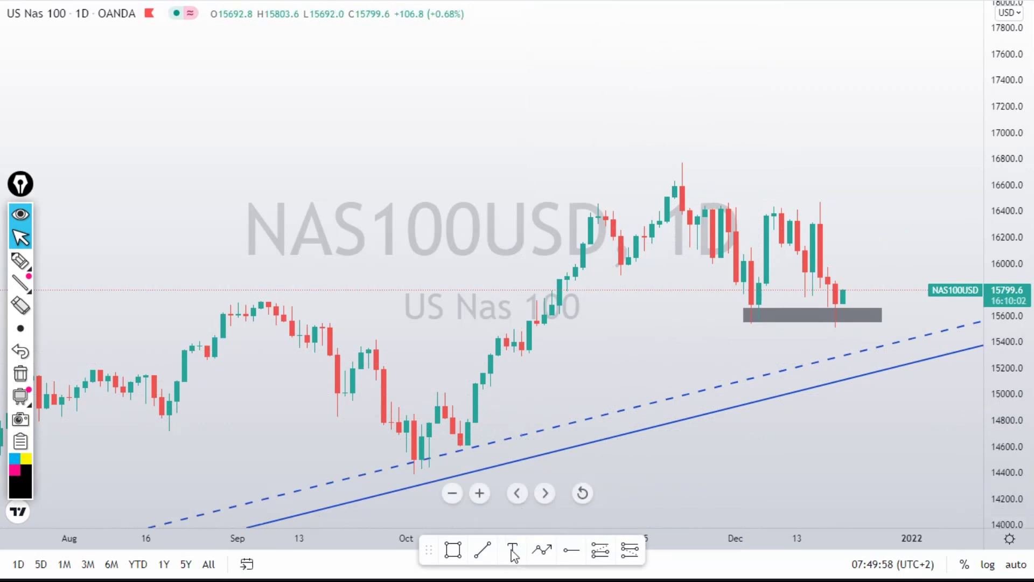
# Draw a grey rectangle over the range highs from 23 Nov to 28 Dec '21, between about 16400 and 16515.
pyautogui.click(453, 549)
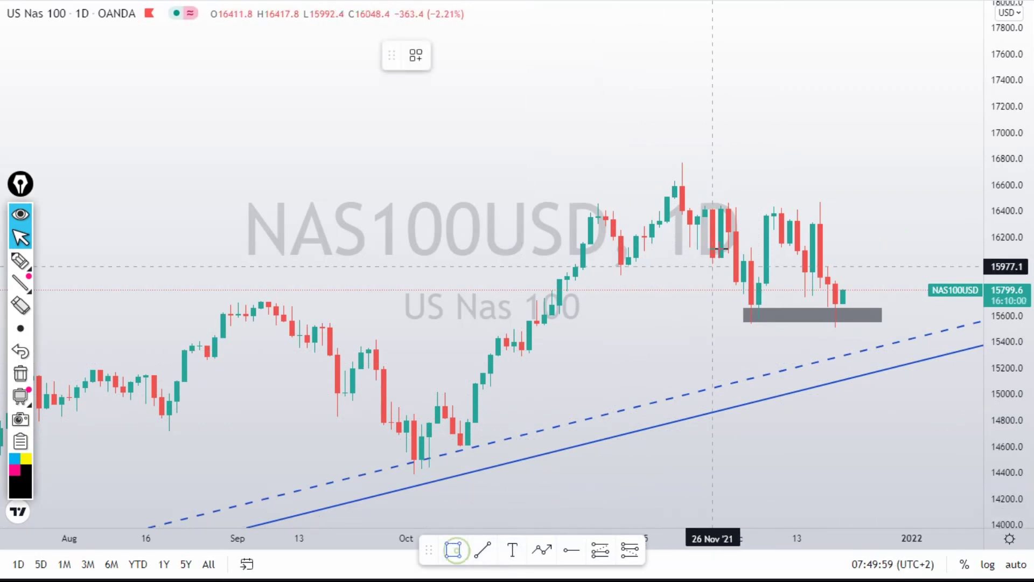
pyautogui.click(690, 207)
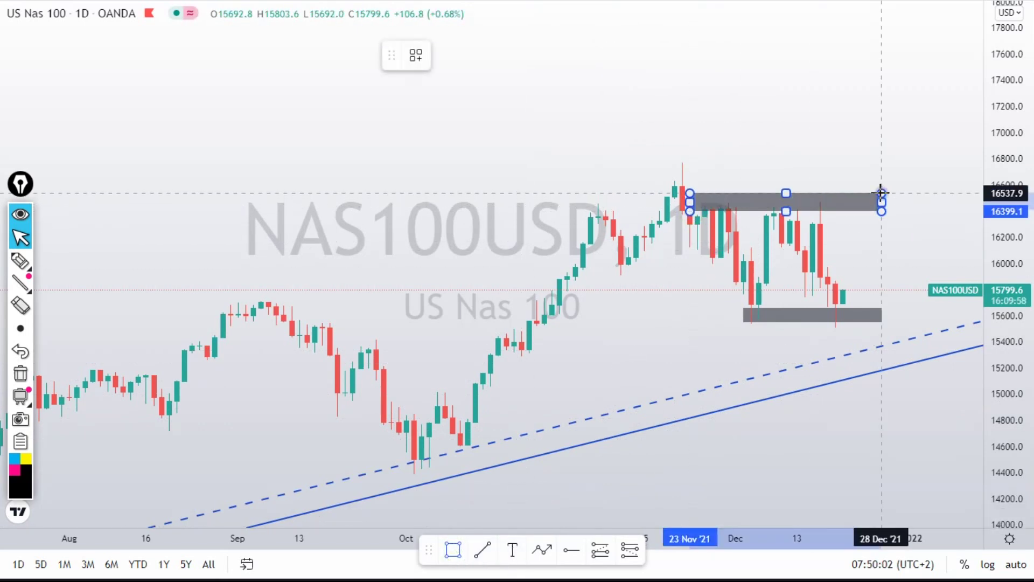
pyautogui.click(881, 193)
pyautogui.click(903, 259)
pyautogui.moveTo(787, 189); pyautogui.dragTo(791, 196)
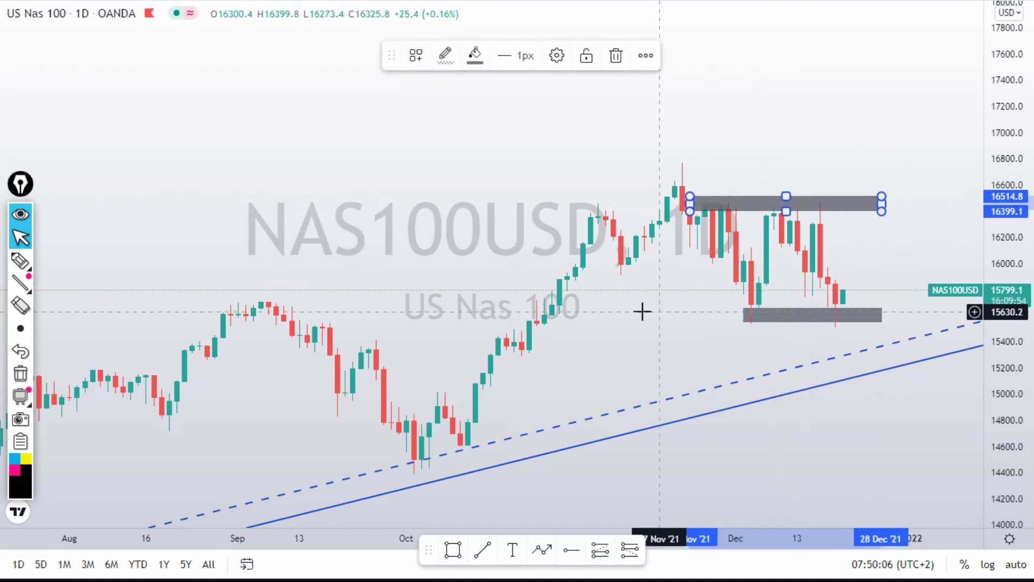
pyautogui.click(660, 317)
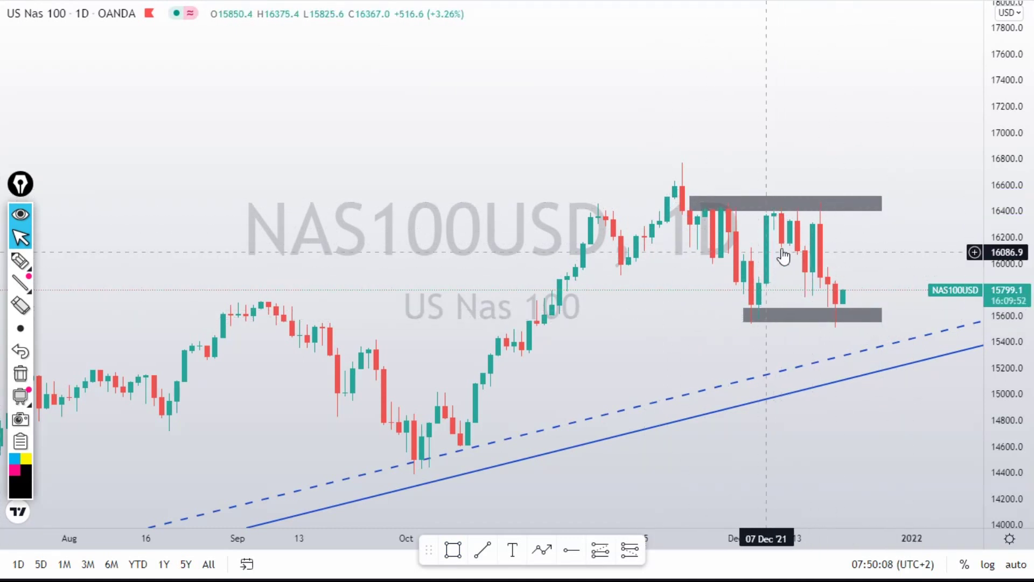
# Mark the lower and upper grey zones with pen lines and trace the price zigzag between them, ending in a rise towards the upper zone.
pyautogui.click(20, 328)
pyautogui.click(20, 260)
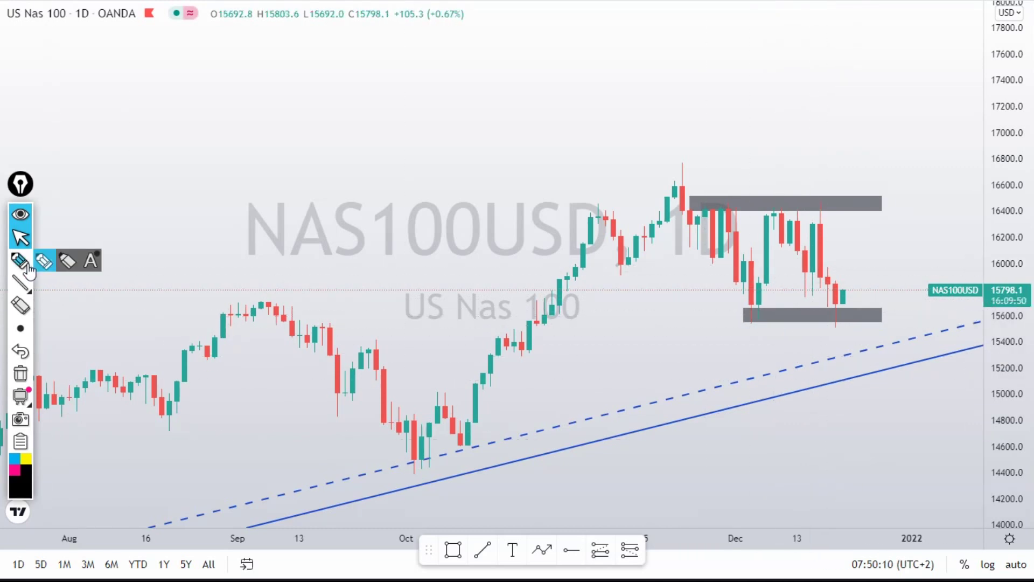
pyautogui.moveTo(733, 311); pyautogui.dragTo(862, 312)
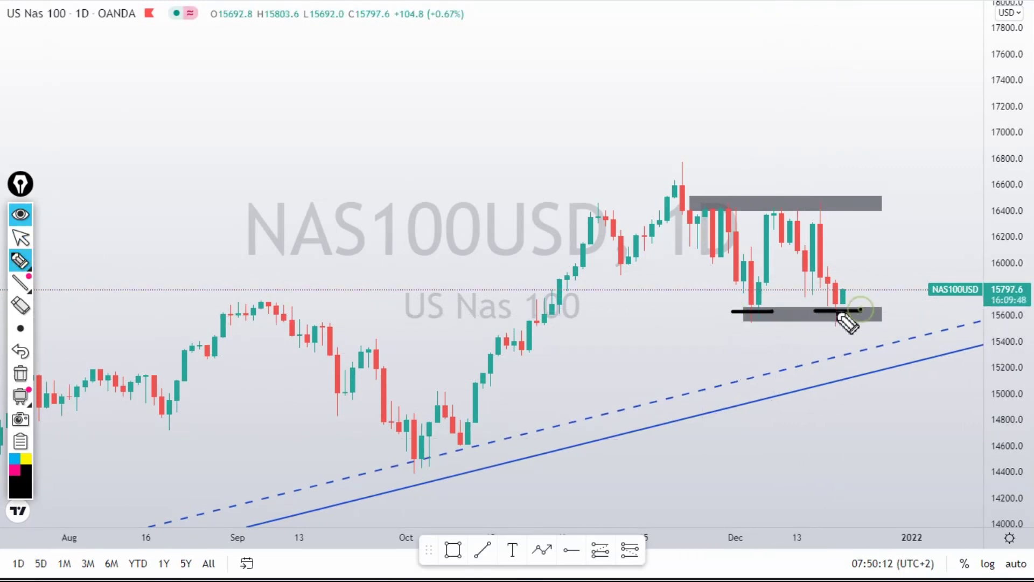
pyautogui.moveTo(716, 206); pyautogui.dragTo(885, 206)
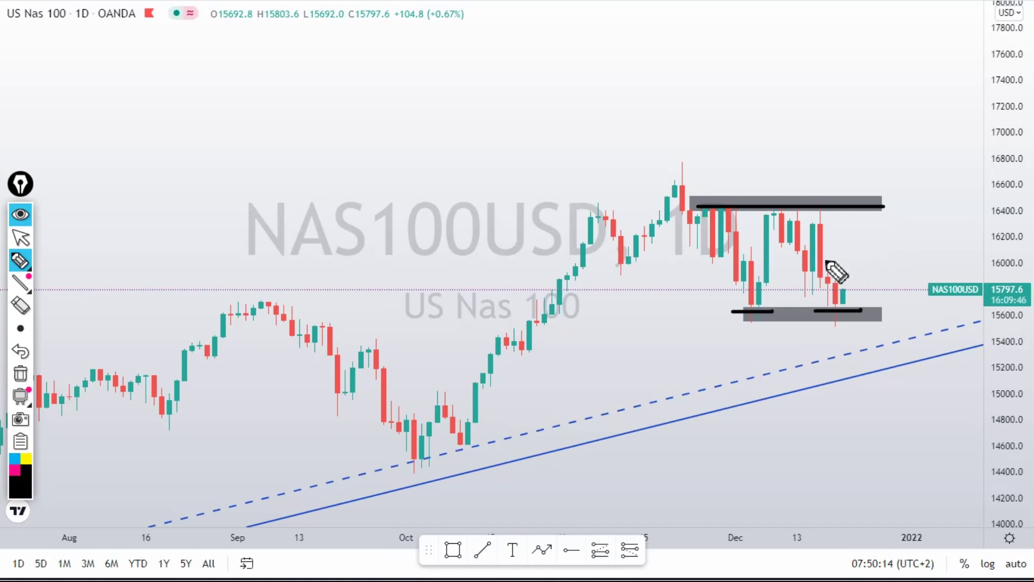
pyautogui.moveTo(719, 214)
pyautogui.mouseDown()
pyautogui.moveTo(769, 286)
pyautogui.moveTo(841, 300)
pyautogui.moveTo(881, 220)
pyautogui.mouseUp()
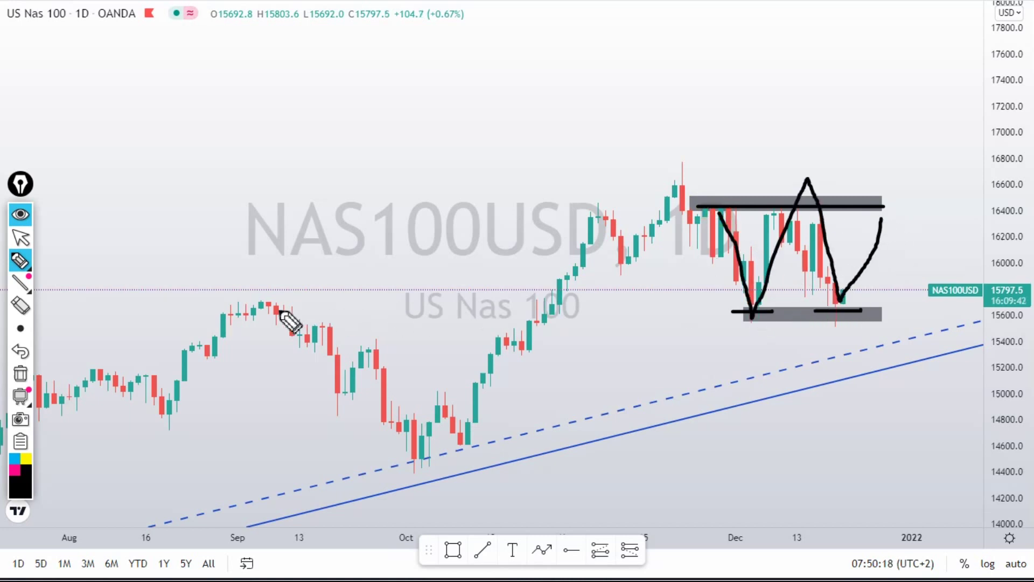
# Sketch a break below the lower zone to the trend lines, trace the dashed trend line with the pen, and clear the pen markings.
pyautogui.moveTo(867, 317); pyautogui.dragTo(876, 367)
pyautogui.moveTo(456, 466); pyautogui.dragTo(1016, 315)
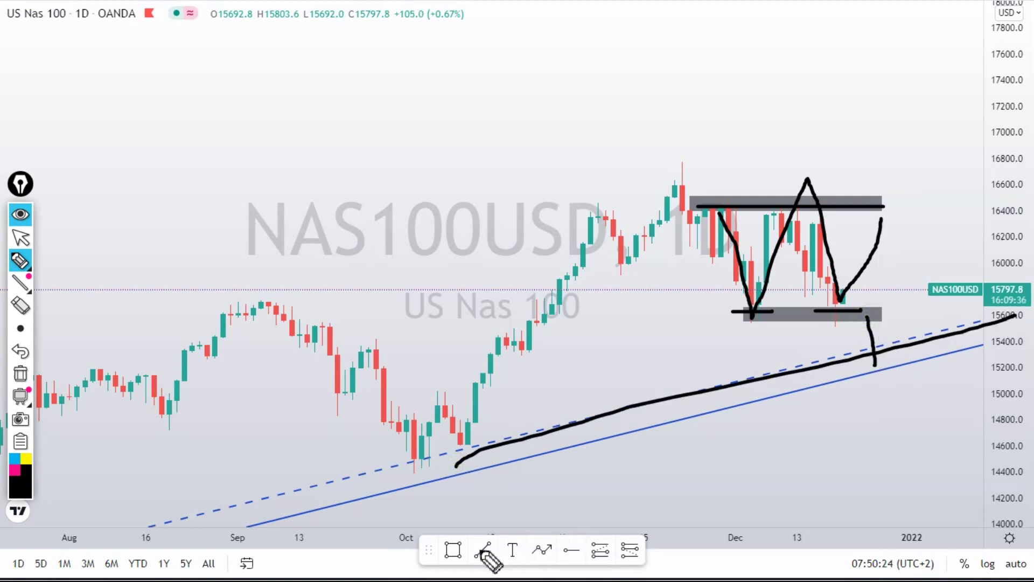
pyautogui.click(20, 373)
# Mark the lower grey zone with a horizontal pen line near 15650.
pyautogui.moveTo(763, 271); pyautogui.dragTo(796, 296)
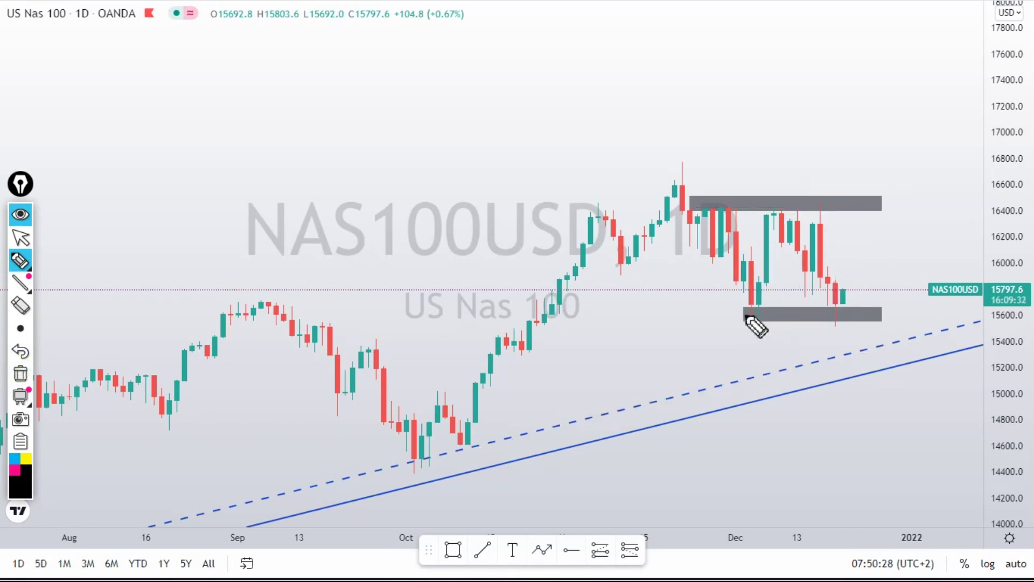
pyautogui.moveTo(743, 313); pyautogui.dragTo(893, 311)
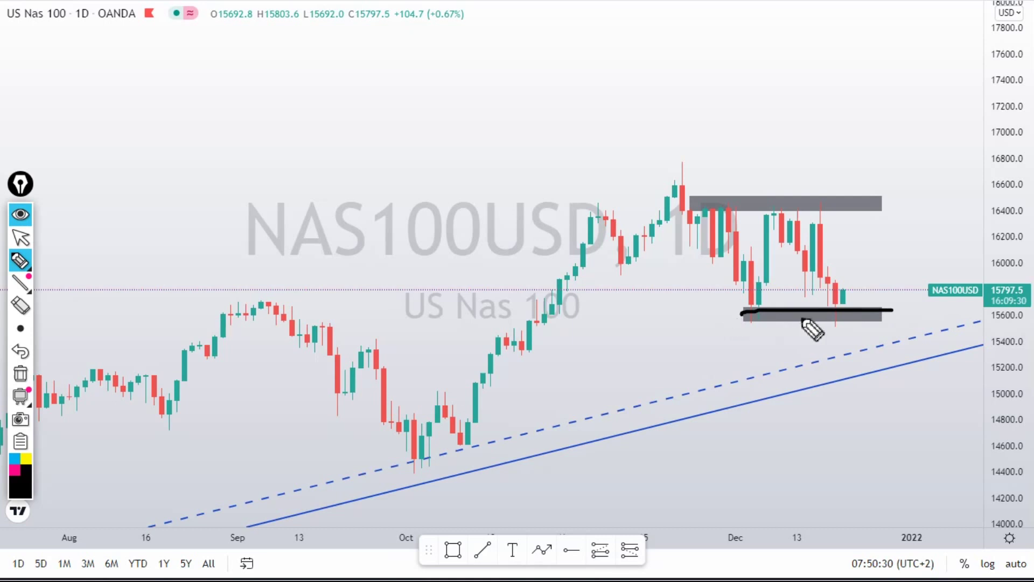
pyautogui.click(21, 237)
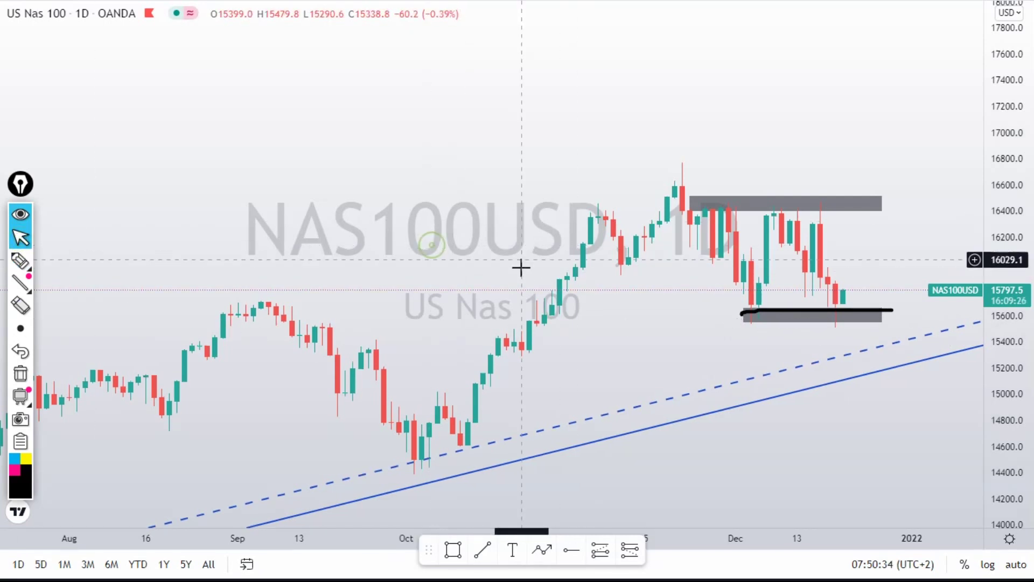
# Change the chart to the 4-hour timeframe with its view reset, and clear the pen line.
pyautogui.write('4H')
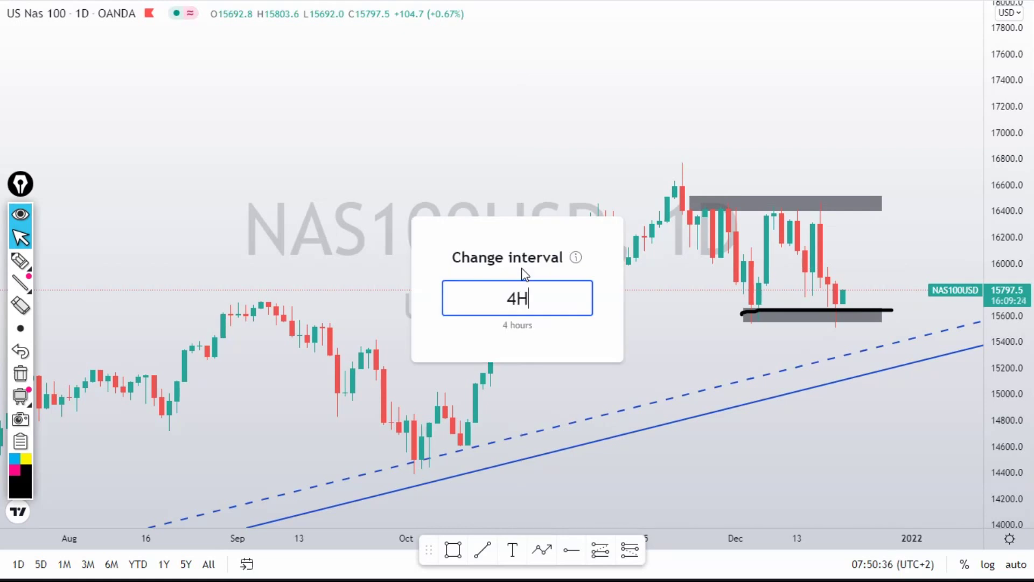
pyautogui.press('Return')
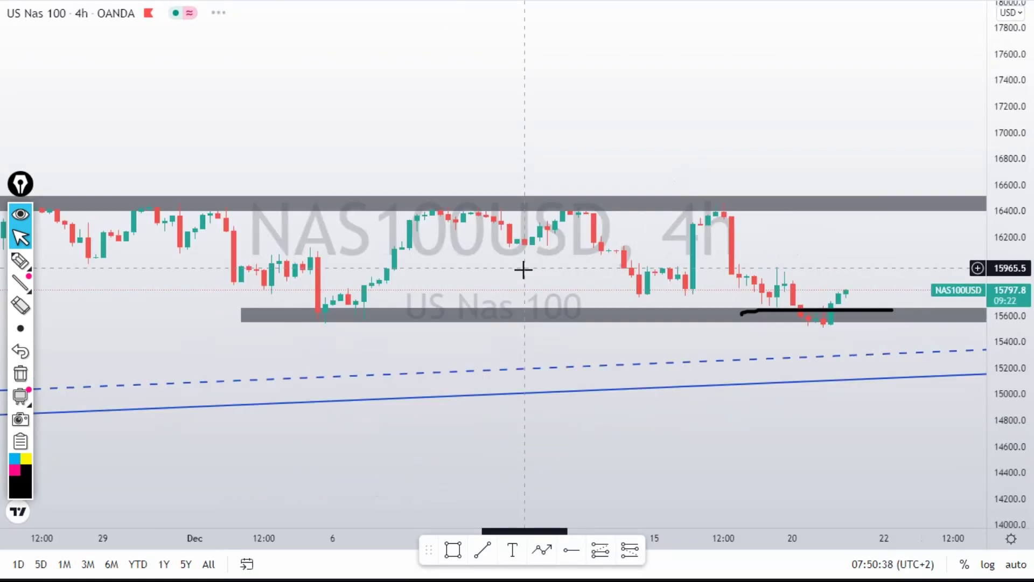
pyautogui.click(582, 493)
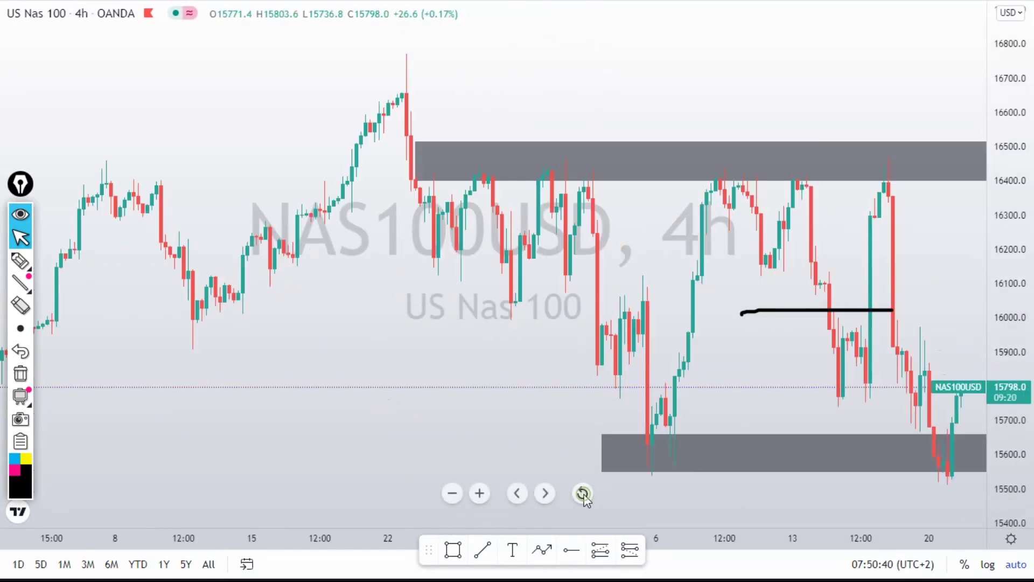
pyautogui.click(20, 374)
# Draw horizontal pen lines along the upper grey zone near 16460 and the lower grey zone near 15640.
pyautogui.scroll(-5, 529, 276)
pyautogui.moveTo(686, 282); pyautogui.dragTo(338, 283)
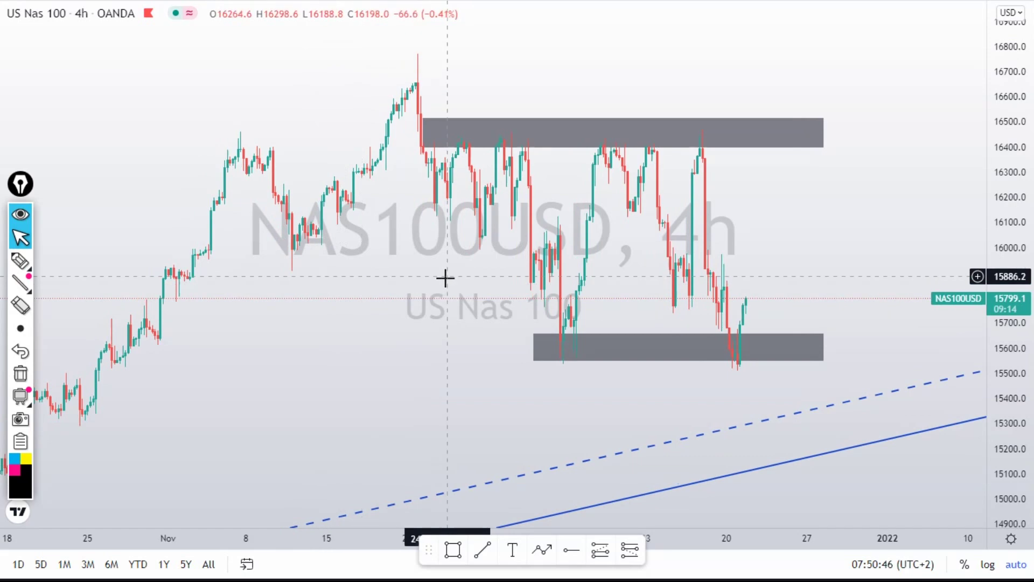
pyautogui.scroll(3, 444, 277)
pyautogui.moveTo(1026, 148); pyautogui.dragTo(1026, 194)
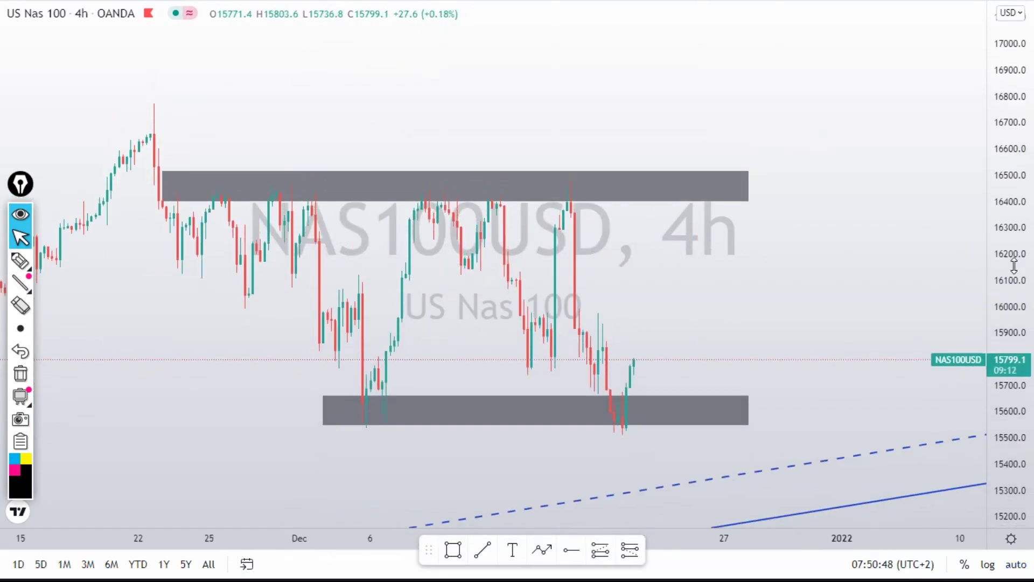
pyautogui.moveTo(706, 258); pyautogui.dragTo(851, 234)
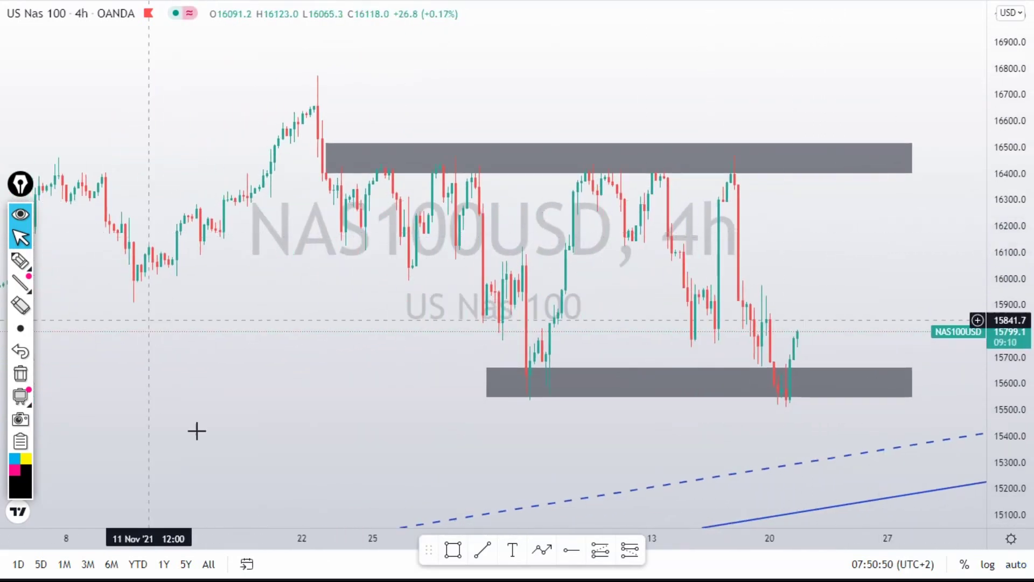
pyautogui.click(20, 261)
pyautogui.moveTo(345, 157); pyautogui.dragTo(844, 157)
pyautogui.moveTo(578, 373); pyautogui.dragTo(834, 372)
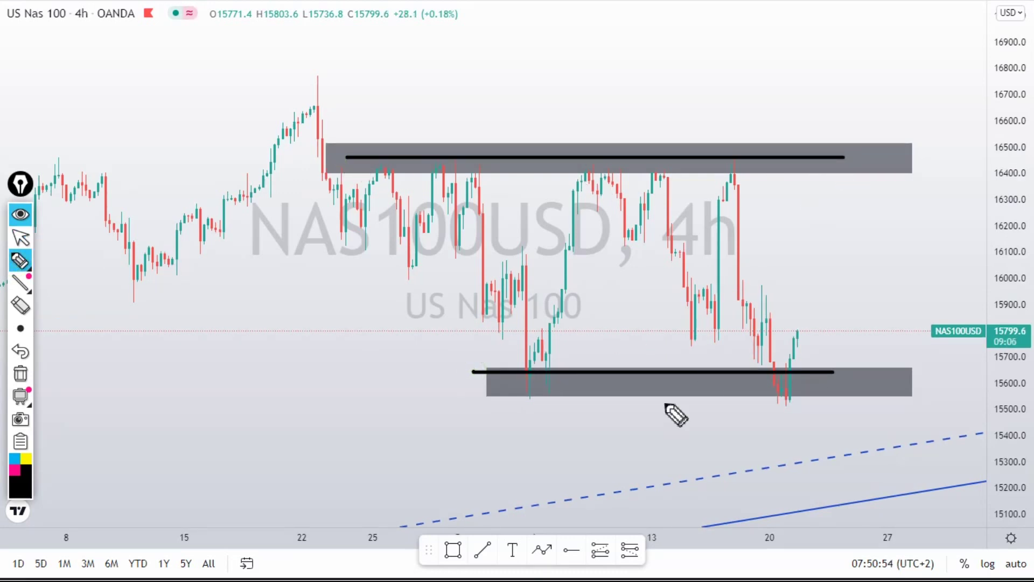
# Delete the upper and lower grey rectangles from the chart.
pyautogui.click(20, 237)
pyautogui.click(587, 152)
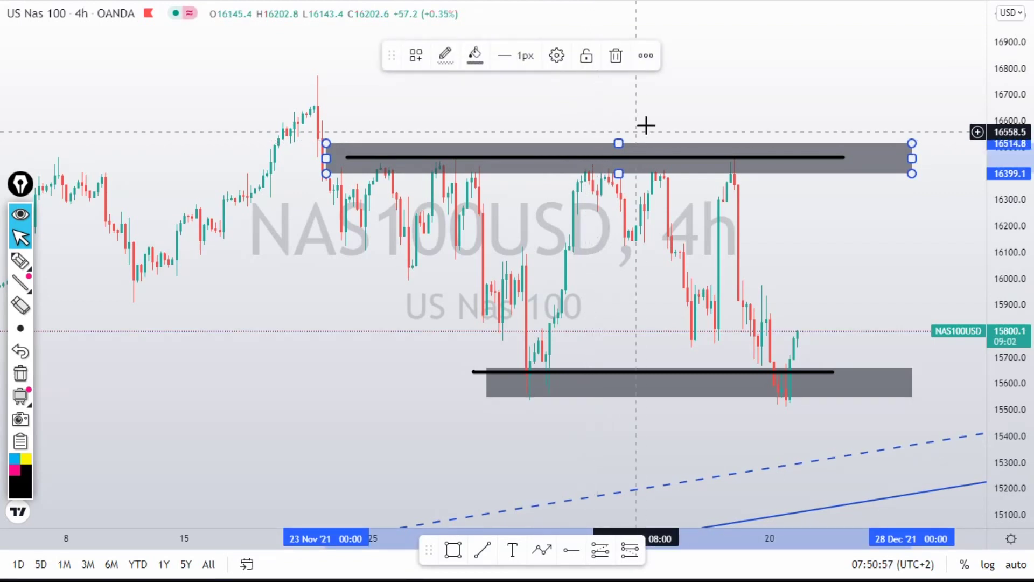
pyautogui.click(616, 55)
pyautogui.click(609, 396)
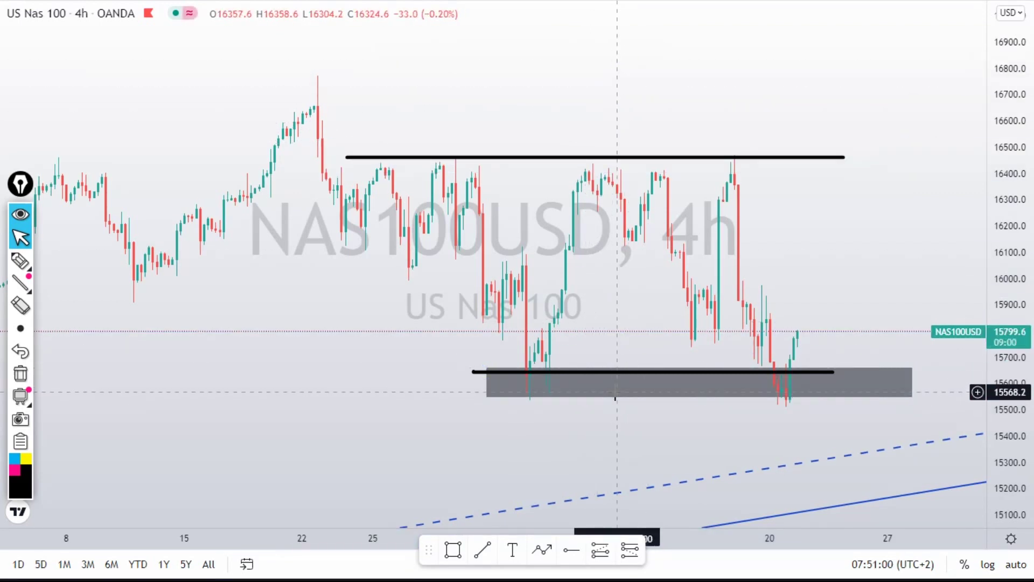
pyautogui.click(614, 404)
pyautogui.click(616, 55)
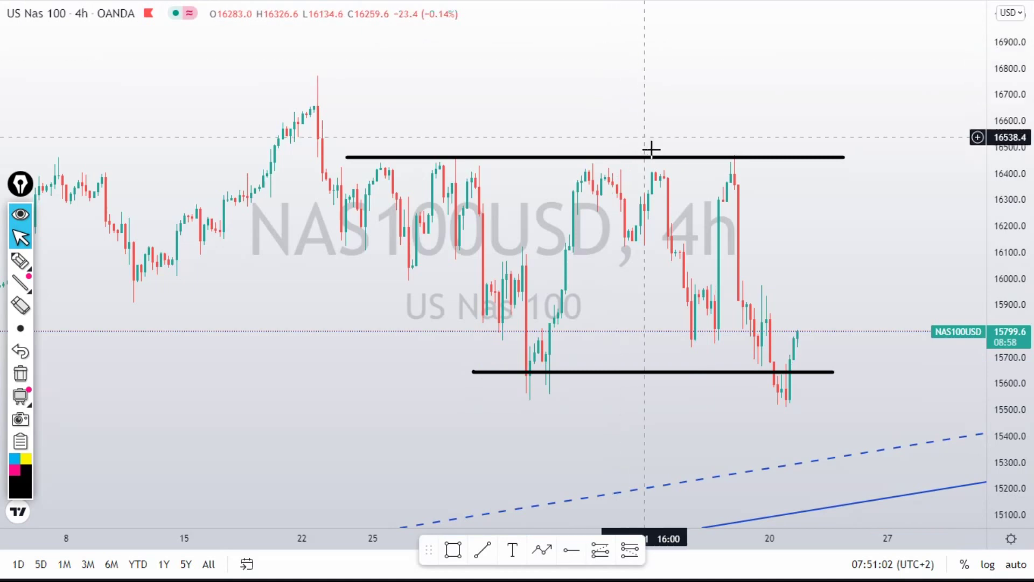
# Clear the two pen lines and draw a new horizontal pen line near 16450 along the highs from late November to about 20 December.
pyautogui.scroll(-5, 651, 148)
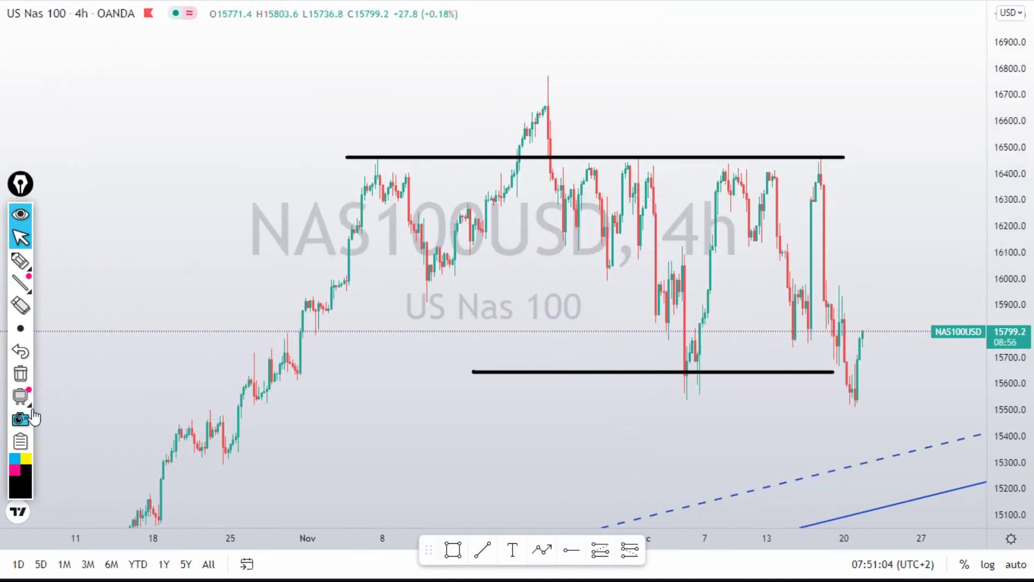
pyautogui.click(20, 373)
pyautogui.click(20, 261)
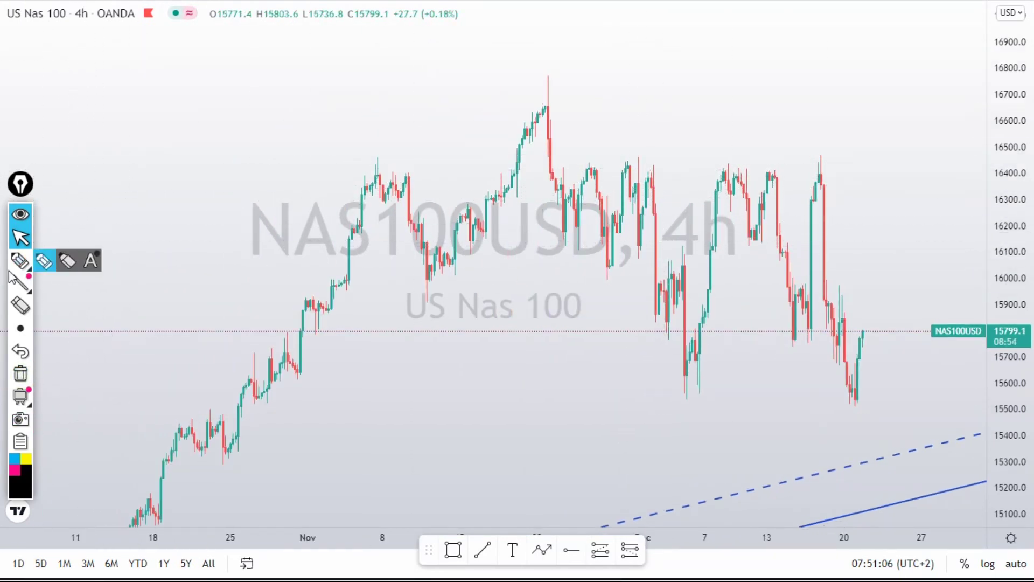
pyautogui.moveTo(558, 161); pyautogui.dragTo(627, 162)
pyautogui.moveTo(694, 163); pyautogui.dragTo(843, 160)
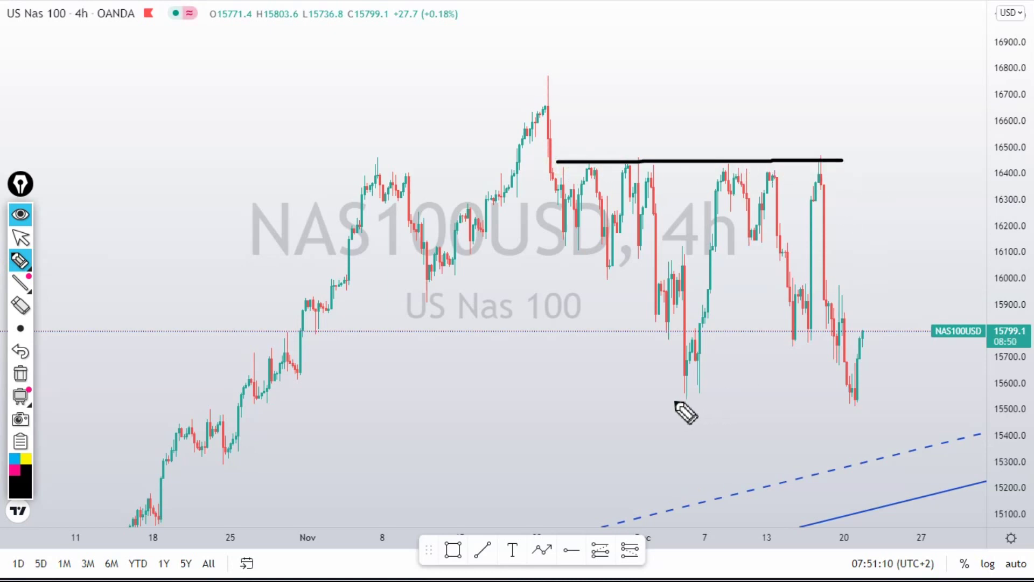
# Draw pen lines bounding the range near 15540, 15570 and 16500, with a downward arrow from the lows to about 15200.
pyautogui.moveTo(684, 400); pyautogui.dragTo(888, 400)
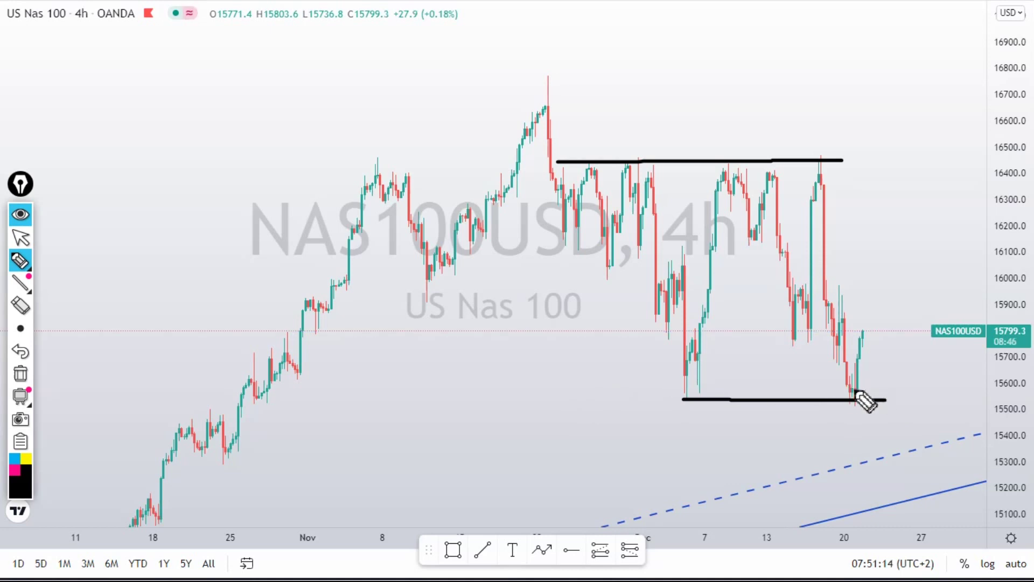
pyautogui.moveTo(680, 390)
pyautogui.mouseDown()
pyautogui.moveTo(886, 392)
pyautogui.moveTo(664, 389)
pyautogui.mouseUp()
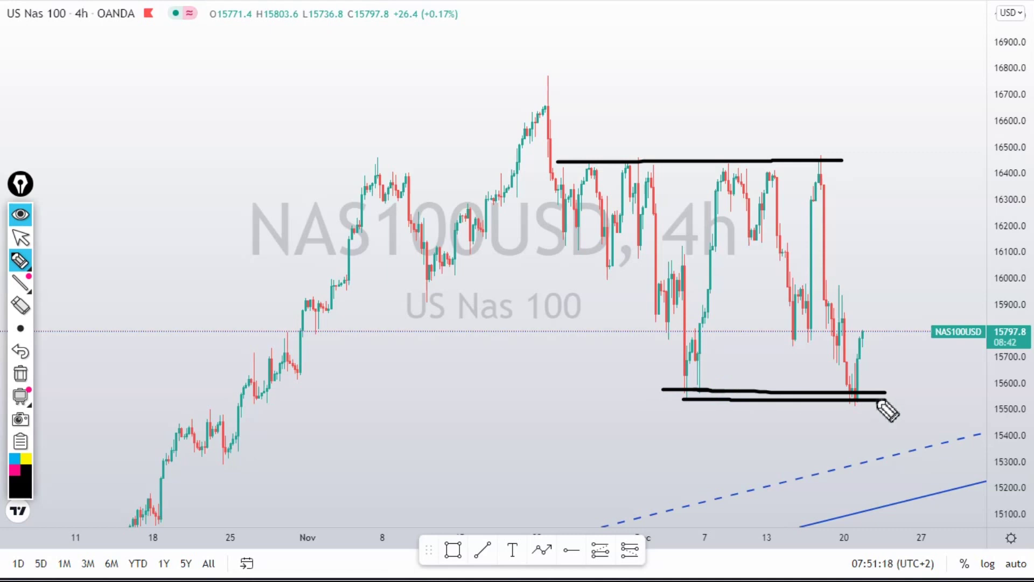
pyautogui.moveTo(861, 400)
pyautogui.mouseDown()
pyautogui.moveTo(878, 472)
pyautogui.moveTo(889, 455)
pyautogui.mouseUp()
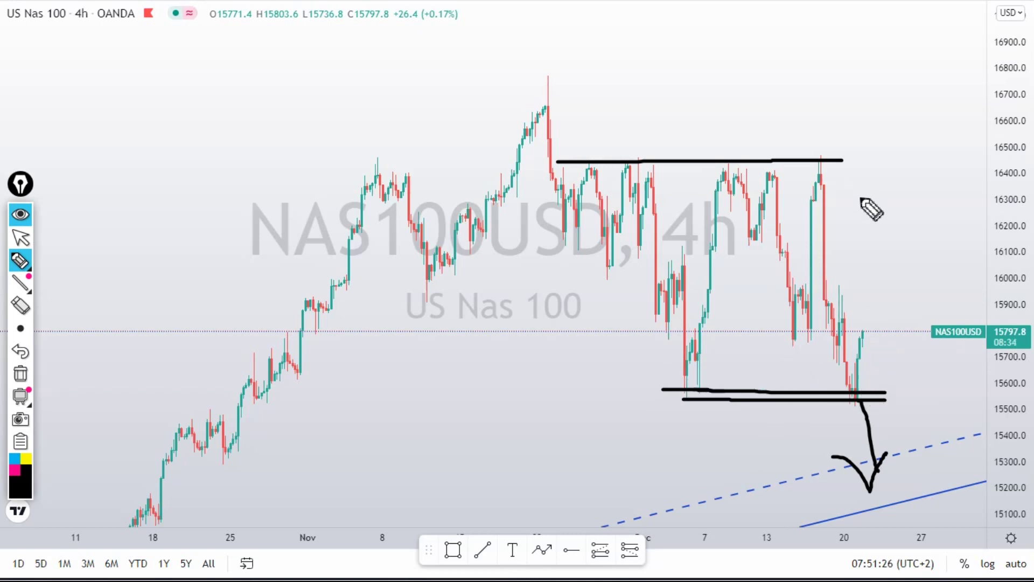
pyautogui.moveTo(867, 201); pyautogui.dragTo(863, 239)
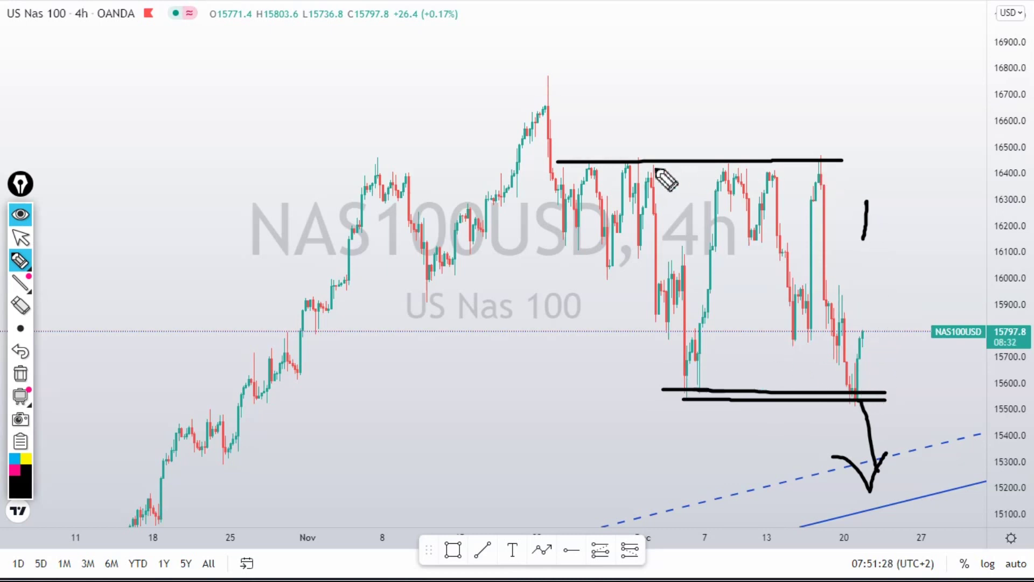
pyautogui.moveTo(556, 150); pyautogui.dragTo(924, 137)
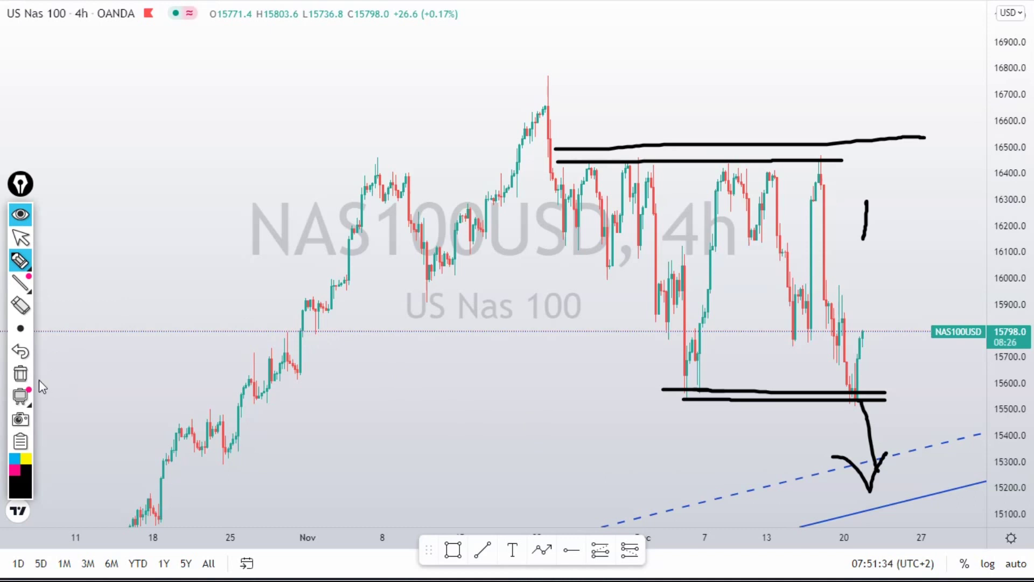
# Clear the pen marks and redraw the range with lines near 16440 and 15540 and a rising stroke from the current price to about 16190.
pyautogui.click(20, 374)
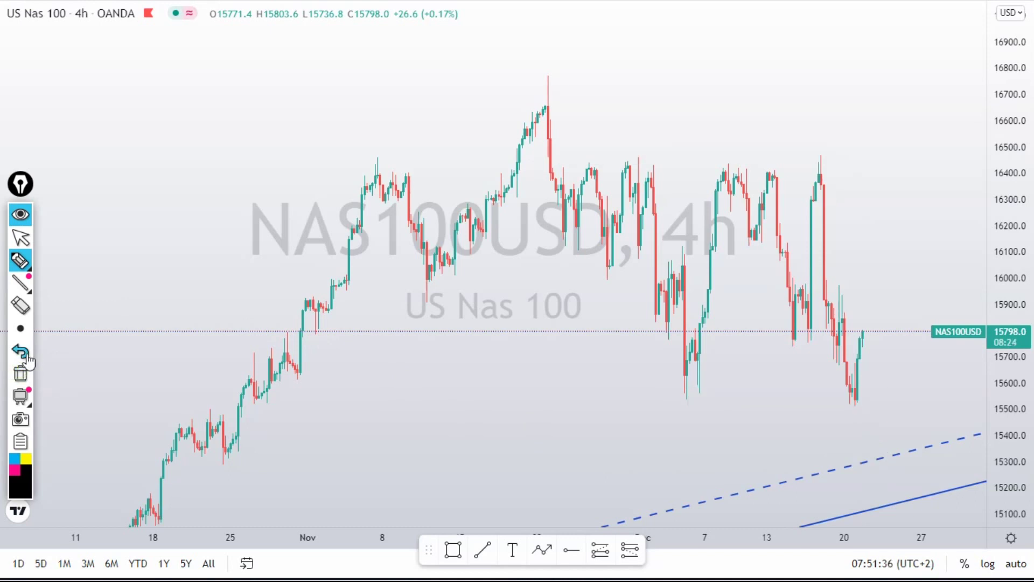
pyautogui.click(24, 237)
pyautogui.moveTo(1017, 115); pyautogui.dragTo(1017, 146)
pyautogui.moveTo(947, 231); pyautogui.dragTo(849, 229)
pyautogui.scroll(5, 853, 238)
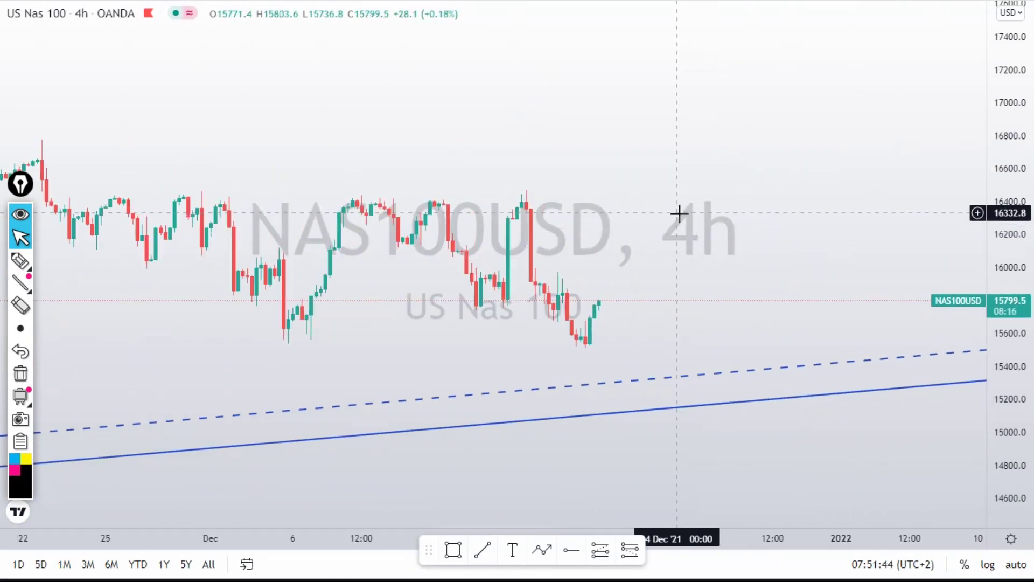
pyautogui.scroll(-4, 850, 231)
pyautogui.moveTo(19, 291)
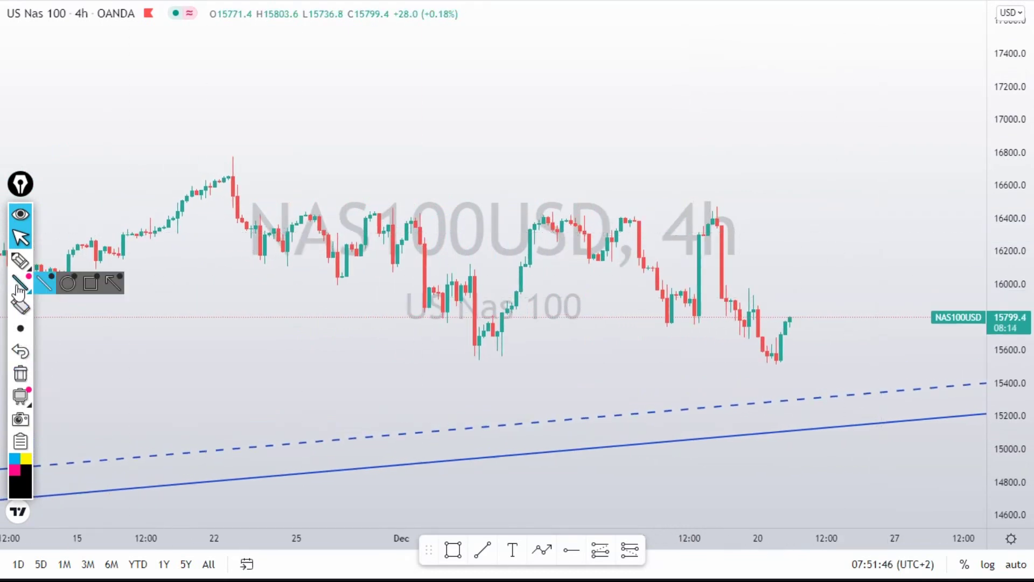
pyautogui.click(21, 261)
pyautogui.moveTo(276, 212); pyautogui.dragTo(781, 211)
pyautogui.moveTo(463, 355); pyautogui.dragTo(842, 360)
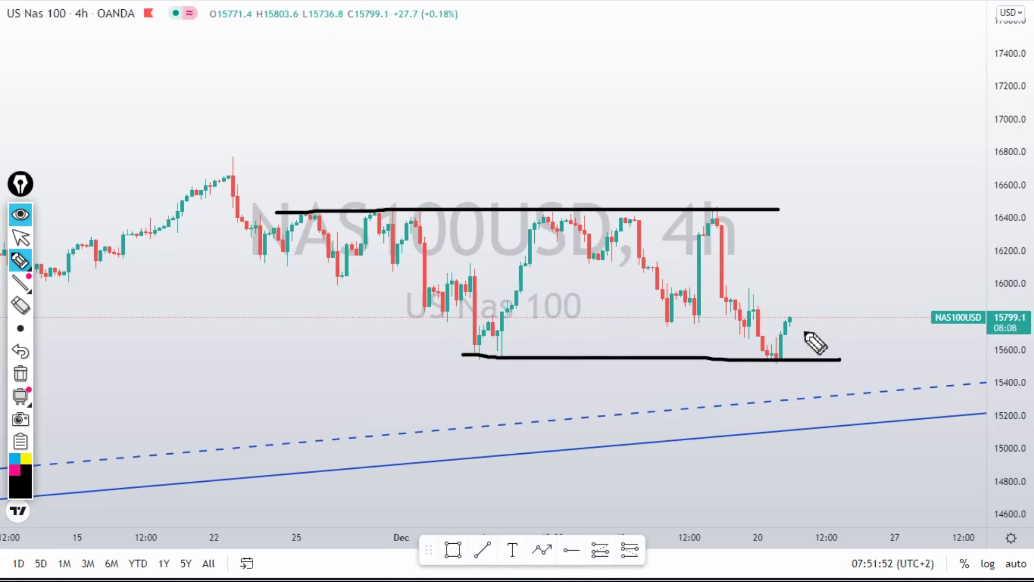
pyautogui.moveTo(791, 318); pyautogui.dragTo(813, 257)
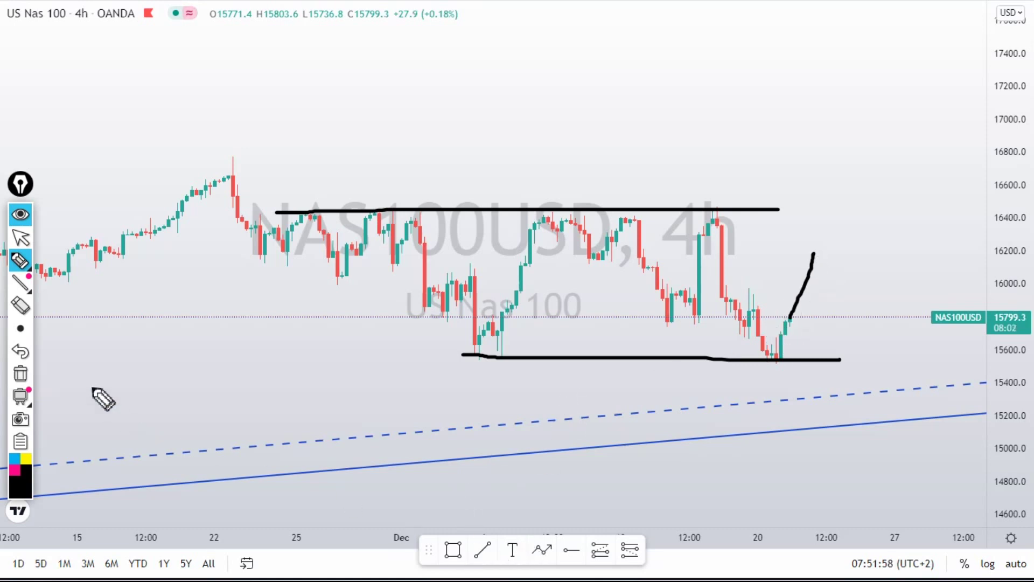
# Clear the marks and draw a support line near 15550, a short line at the last peak, and two falling channel lines around the latest decline.
pyautogui.click(21, 373)
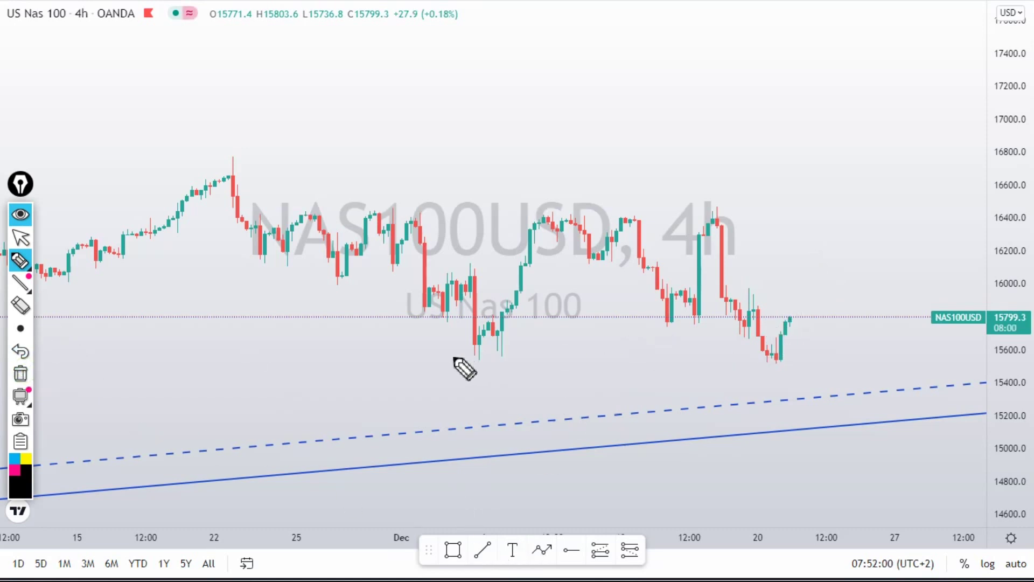
pyautogui.moveTo(453, 357); pyautogui.dragTo(856, 360)
pyautogui.moveTo(694, 211); pyautogui.dragTo(760, 211)
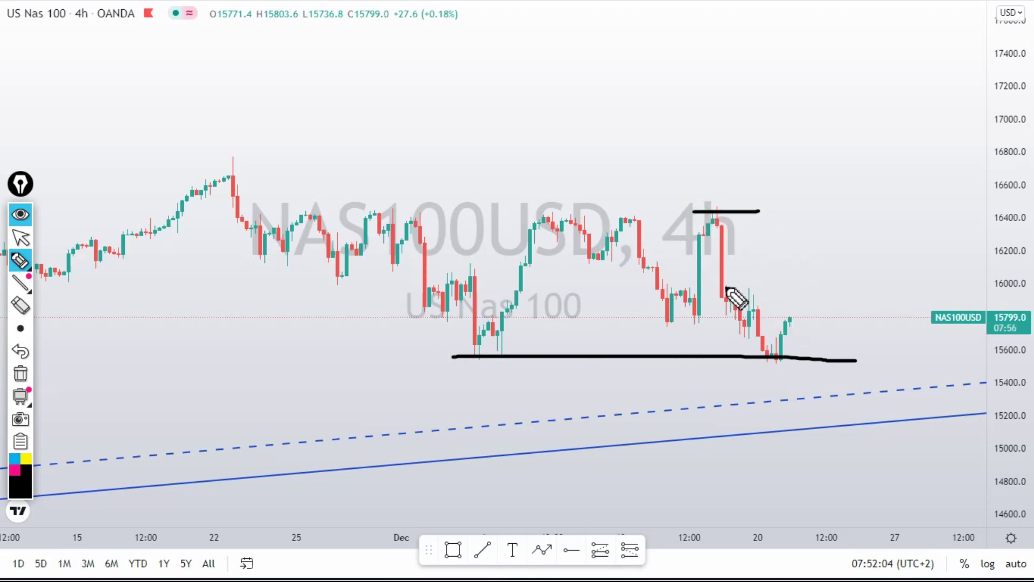
pyautogui.moveTo(728, 279); pyautogui.dragTo(796, 318)
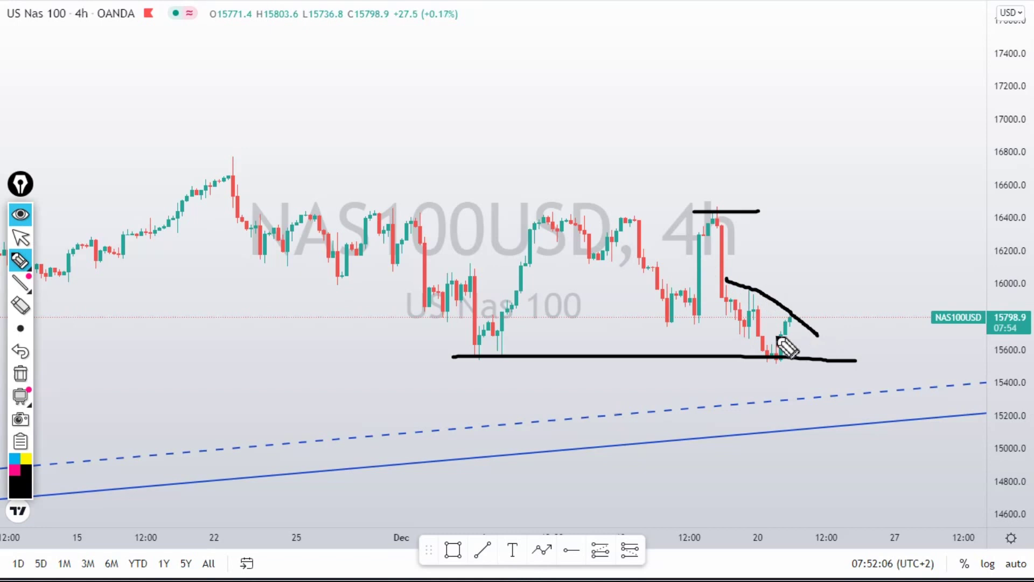
pyautogui.moveTo(718, 310); pyautogui.dragTo(774, 369)
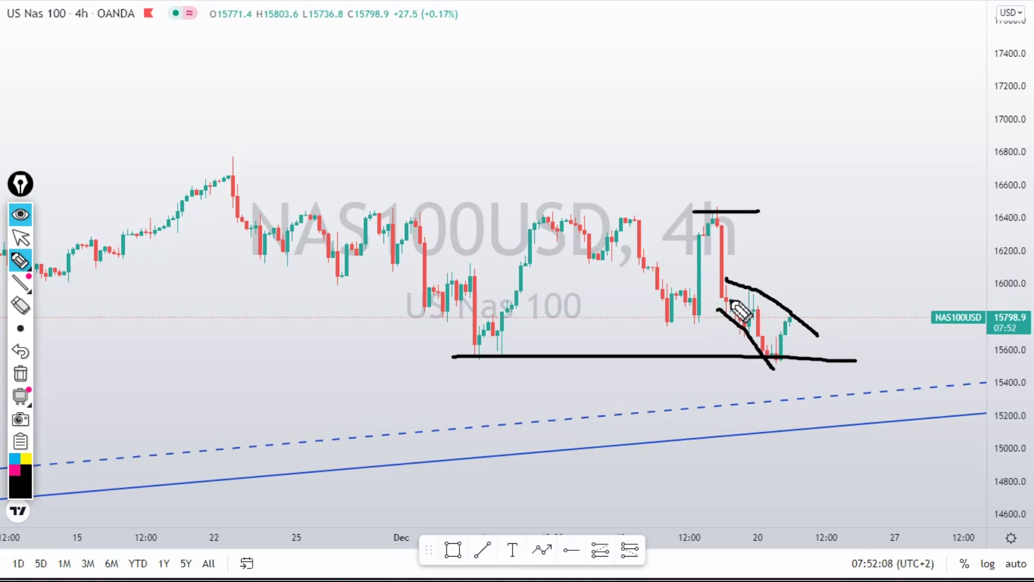
# Draw a zigzag price path down the falling channel to a double line near 15280, with an upward arrow from it to about 16680.
pyautogui.moveTo(732, 291)
pyautogui.mouseDown()
pyautogui.moveTo(742, 323)
pyautogui.moveTo(761, 301)
pyautogui.moveTo(802, 353)
pyautogui.moveTo(838, 348)
pyautogui.moveTo(839, 403)
pyautogui.moveTo(912, 402)
pyautogui.moveTo(951, 222)
pyautogui.moveTo(970, 185)
pyautogui.moveTo(949, 220)
pyautogui.mouseUp()
pyautogui.moveTo(955, 170); pyautogui.dragTo(959, 238)
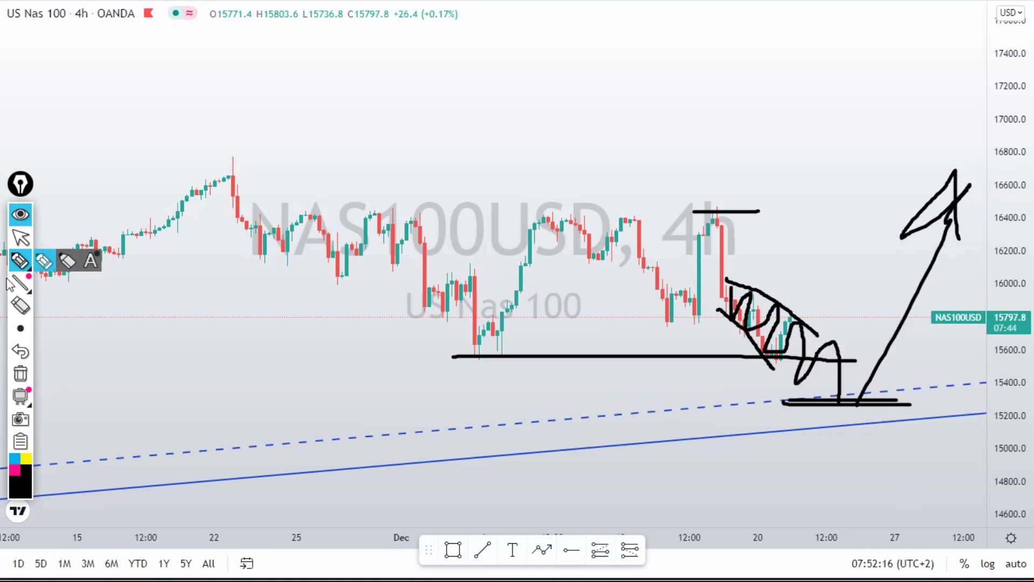
# Clear the marks and draw range lines near 15540 and 16440 with a bullish arrow from the current price to about 16780.
pyautogui.click(20, 374)
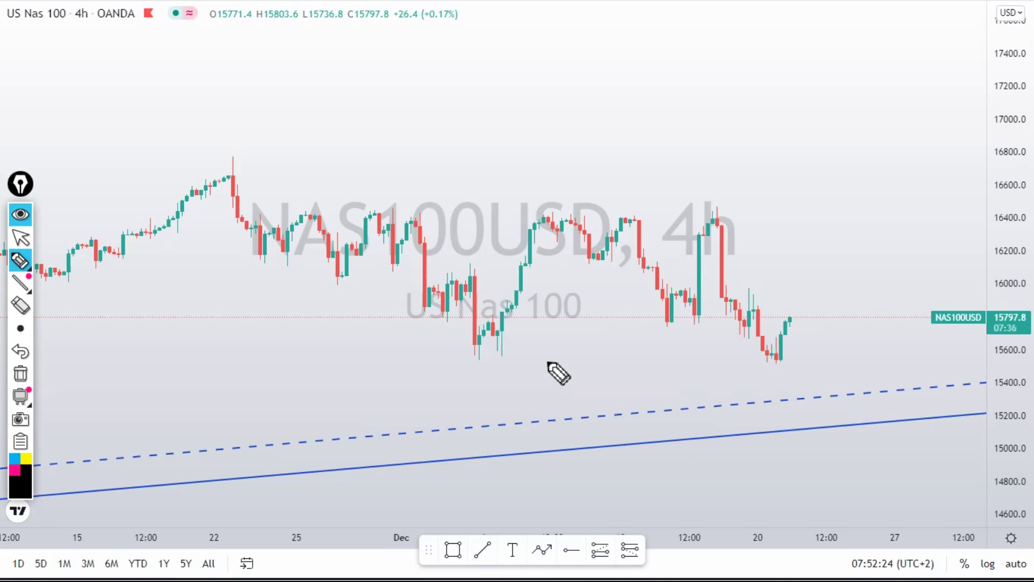
pyautogui.click(21, 237)
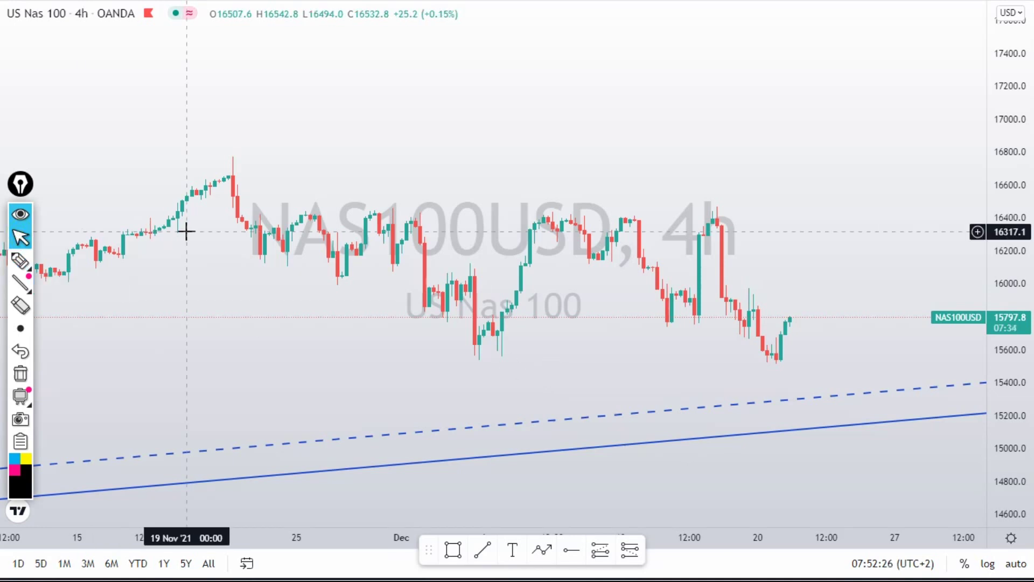
pyautogui.hotkey('ctrl', 'shift', '2')
pyautogui.moveTo(433, 360); pyautogui.dragTo(830, 359)
pyautogui.moveTo(782, 335)
pyautogui.mouseDown()
pyautogui.moveTo(887, 173)
pyautogui.moveTo(855, 182)
pyautogui.moveTo(899, 205)
pyautogui.mouseUp()
pyautogui.moveTo(280, 211); pyautogui.dragTo(771, 210)
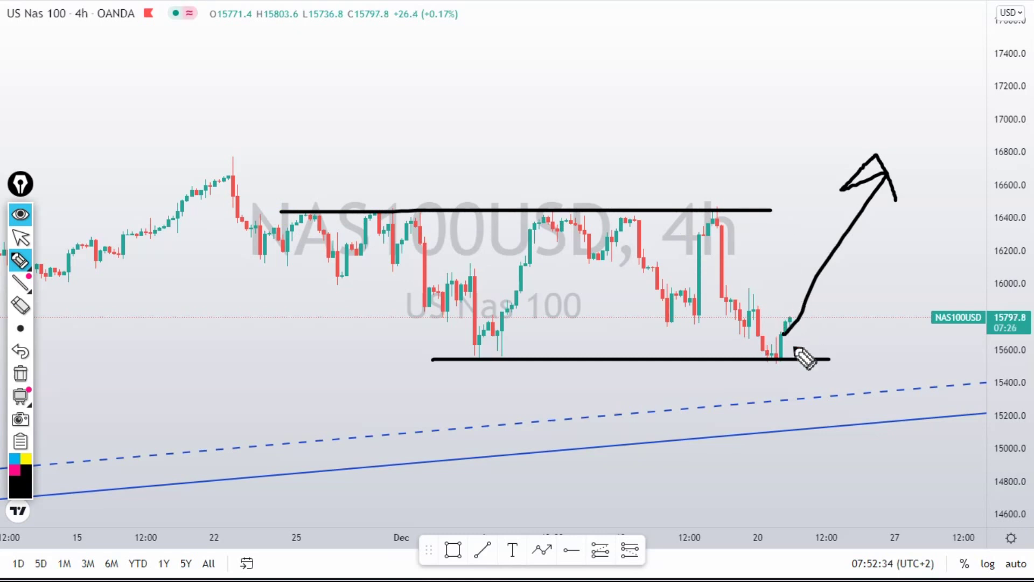
# Mark the recent low near 15600, trace the early December double bottom with its rise, and add an upward stroke from the recent low.
pyautogui.moveTo(729, 350); pyautogui.dragTo(793, 350)
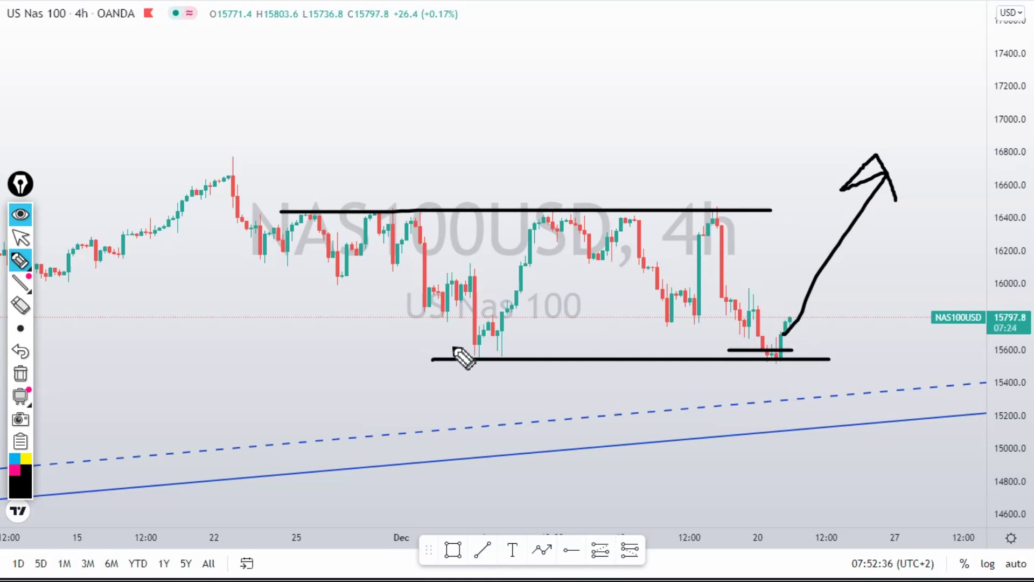
pyautogui.moveTo(455, 354)
pyautogui.mouseDown()
pyautogui.moveTo(519, 346)
pyautogui.moveTo(590, 164)
pyautogui.mouseUp()
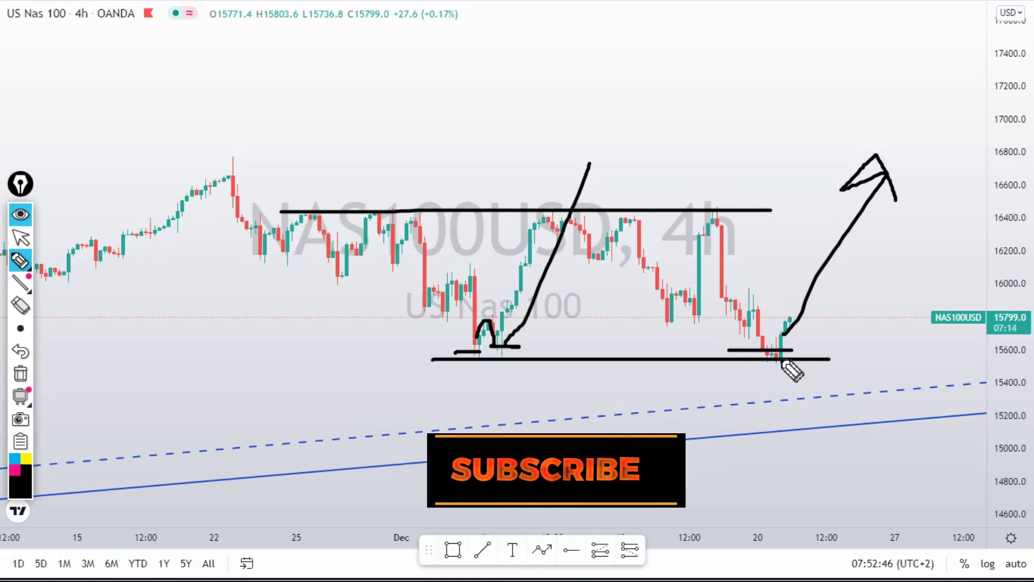
pyautogui.moveTo(782, 356); pyautogui.dragTo(819, 238)
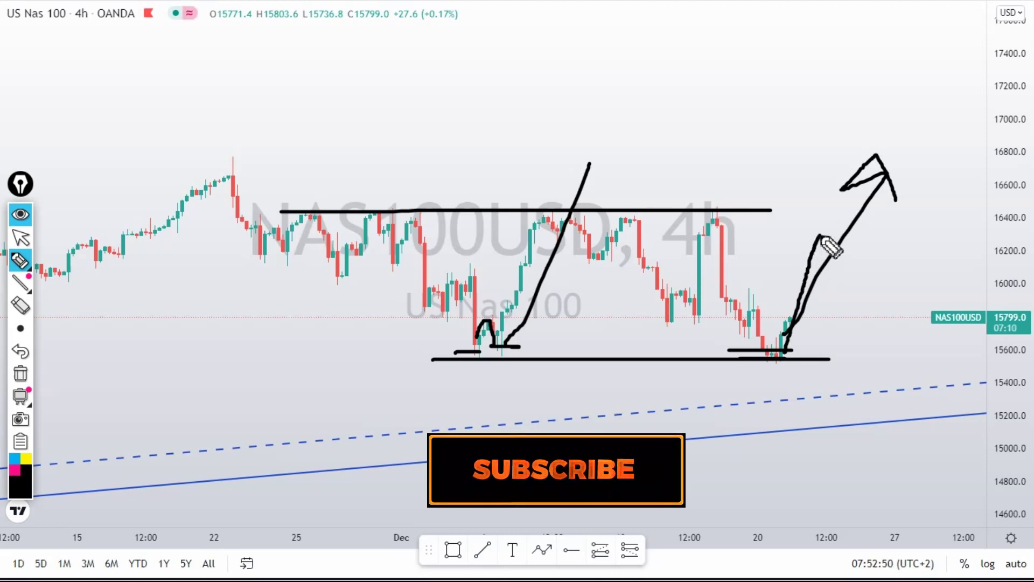
# Clear the pen marks and change the chart to the 2-hour timeframe, showing the price action from mid-November to 22 December.
pyautogui.click(21, 374)
pyautogui.click(21, 237)
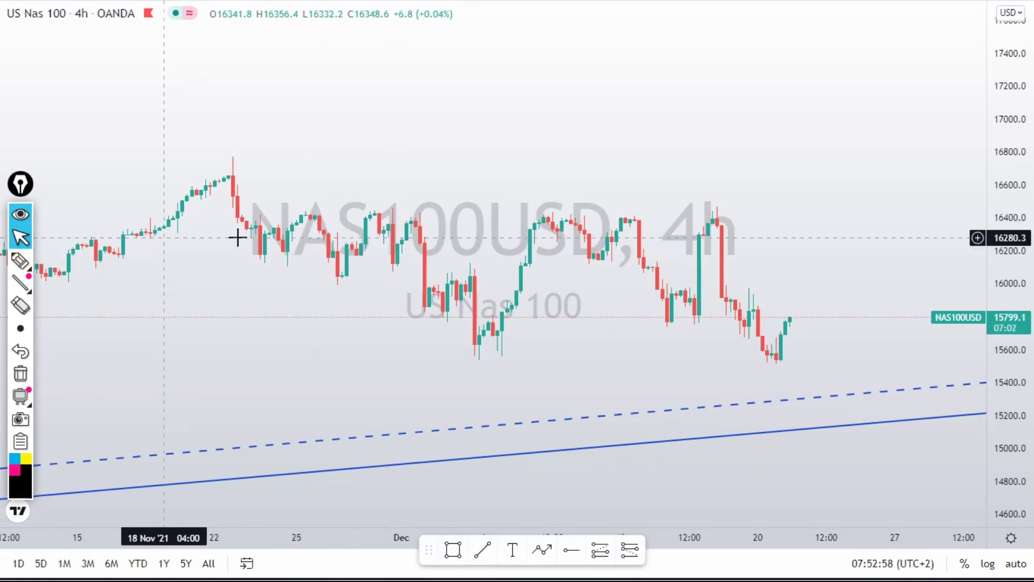
pyautogui.write('2H')
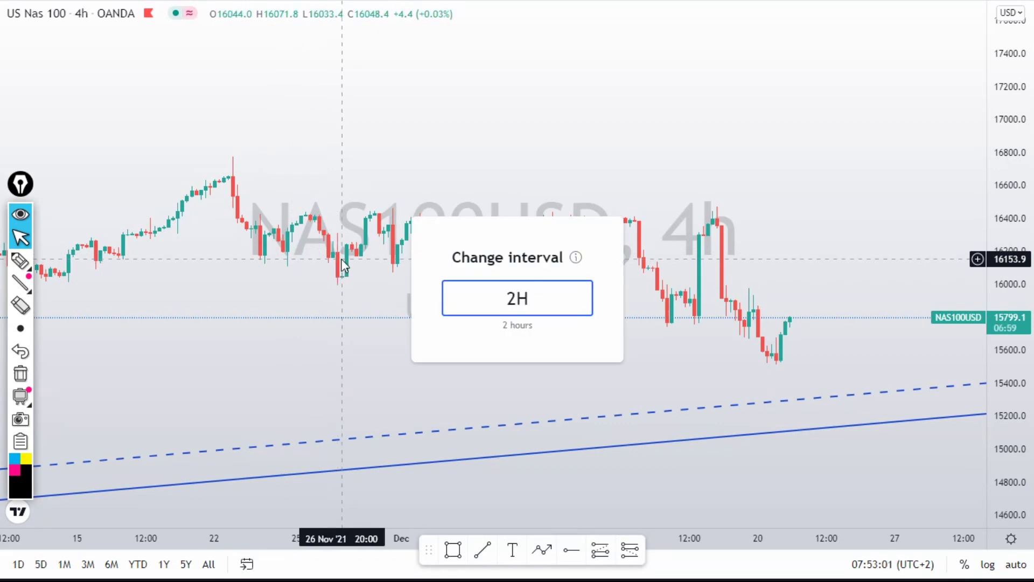
pyautogui.press('Return')
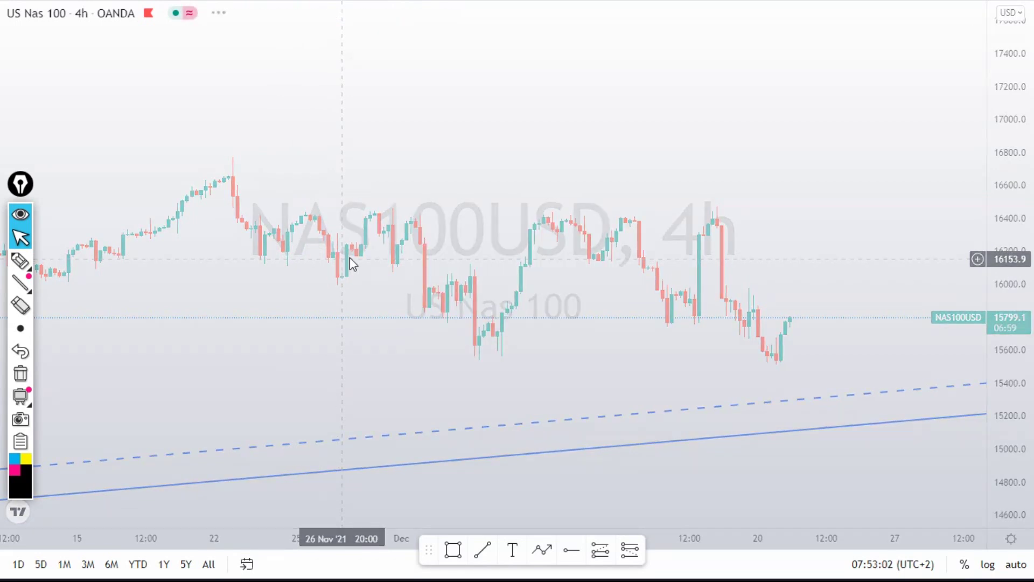
pyautogui.scroll(-3, 476, 259)
pyautogui.scroll(4, 475, 260)
pyautogui.scroll(-3, 682, 236)
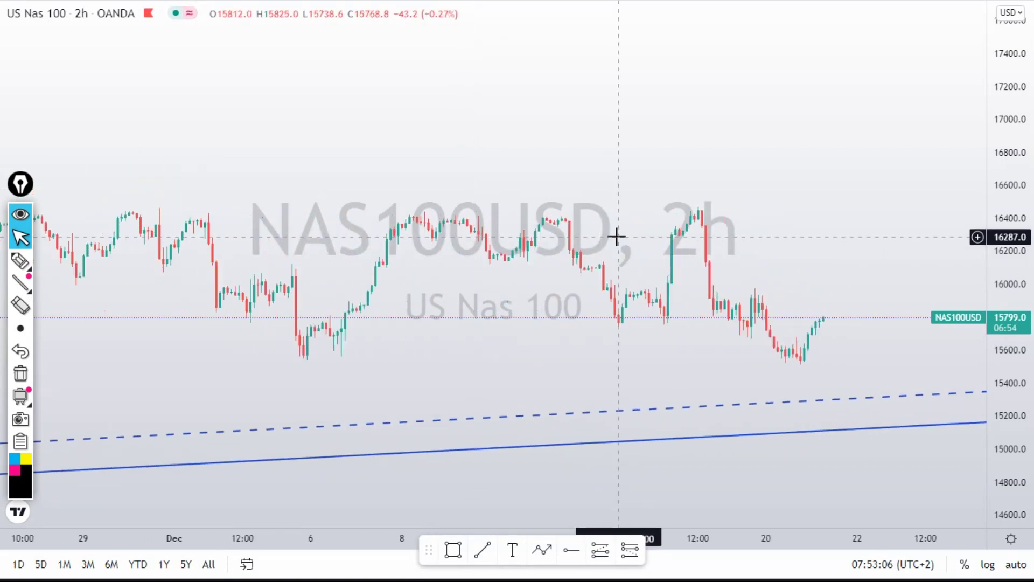
pyautogui.scroll(-3, 619, 240)
pyautogui.scroll(-5, 617, 237)
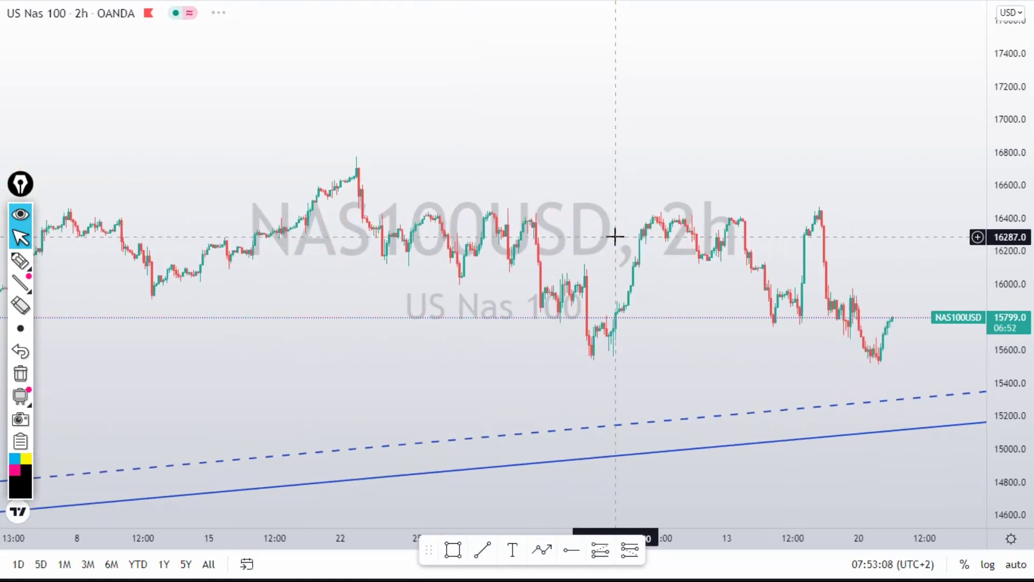
pyautogui.scroll(1, 615, 236)
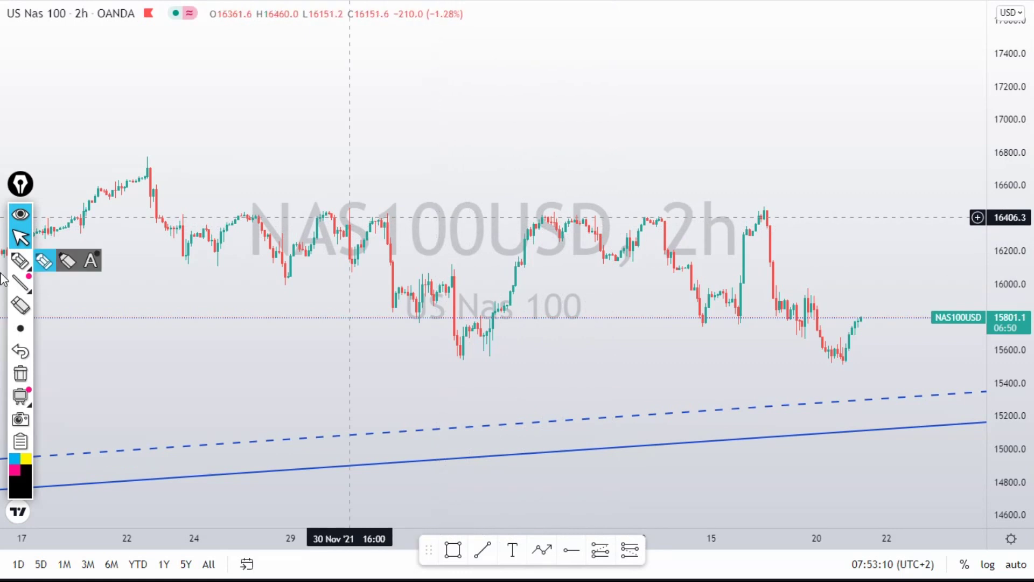
# Draw horizontal pen lines along the highs near 16420 and the lows near 15560, with a short rising stroke over the latest bounce.
pyautogui.click(21, 261)
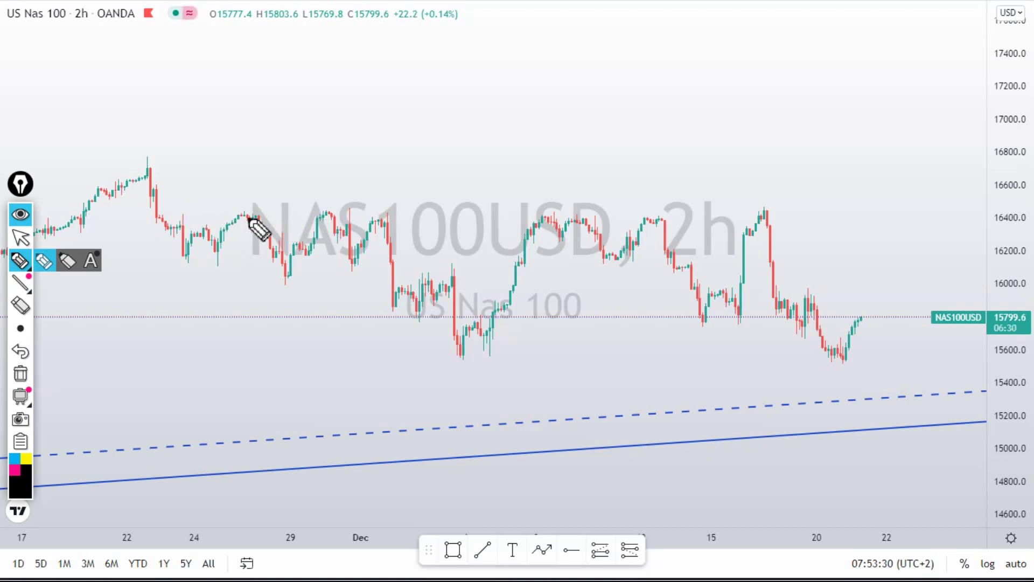
pyautogui.moveTo(189, 212); pyautogui.dragTo(797, 216)
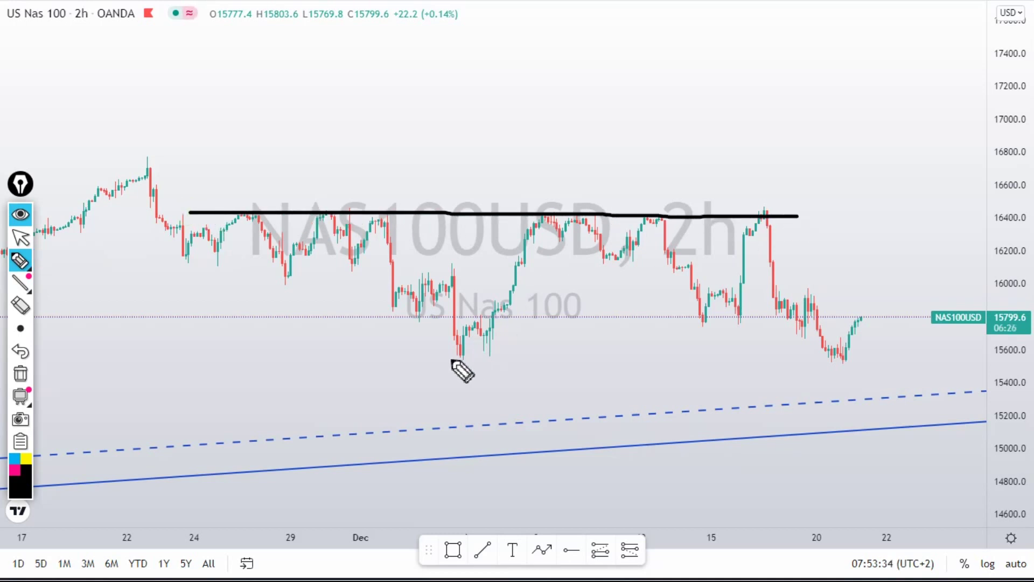
pyautogui.moveTo(427, 358); pyautogui.dragTo(975, 362)
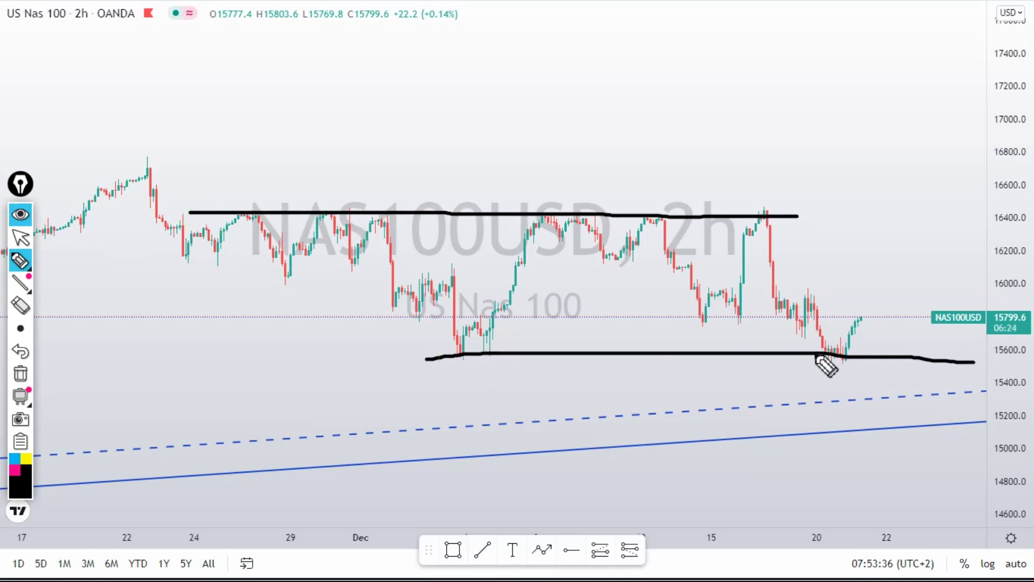
pyautogui.moveTo(847, 356); pyautogui.dragTo(859, 315)
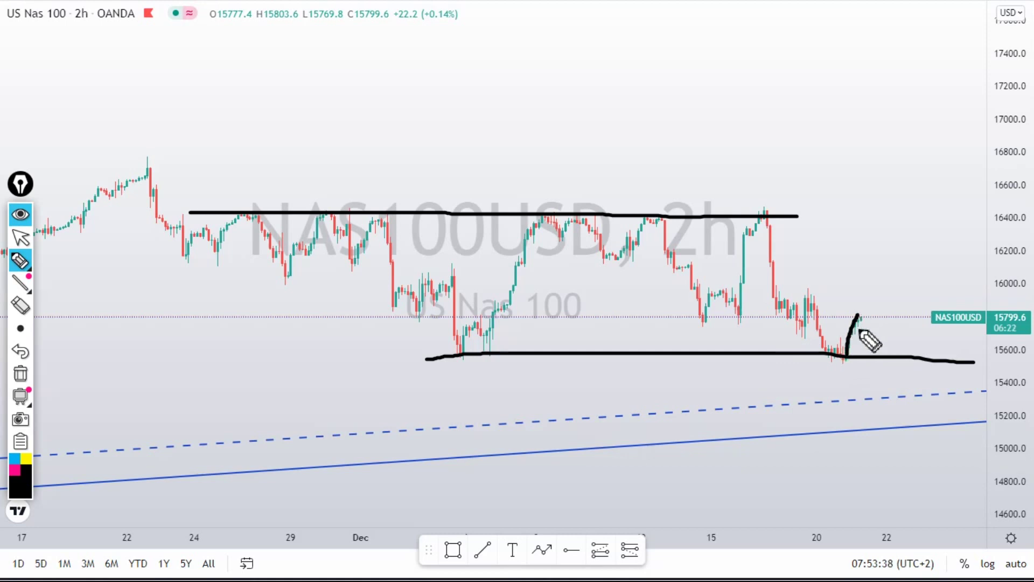
# Clear the pen marks, underline the recent low near 15500, point an arrow at the previous sharp rally, and circle the latest bounce area.
pyautogui.click(22, 373)
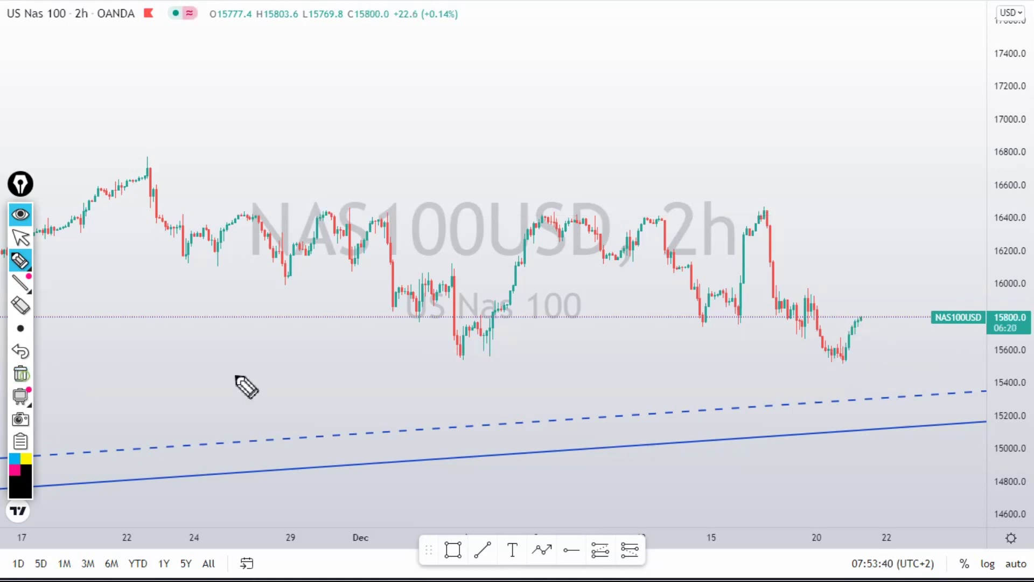
pyautogui.moveTo(841, 366); pyautogui.dragTo(866, 367)
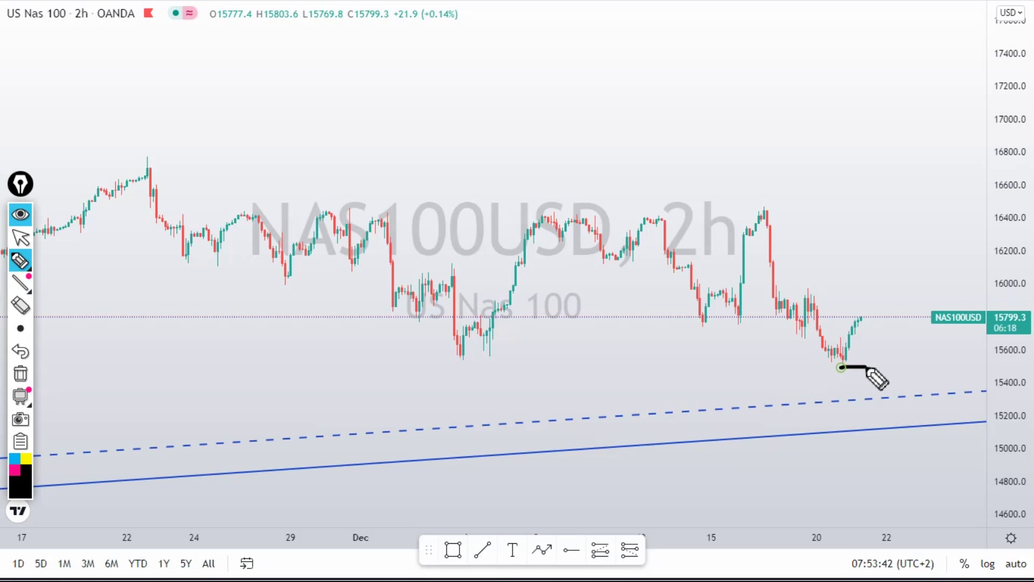
pyautogui.moveTo(712, 264)
pyautogui.mouseDown()
pyautogui.moveTo(749, 266)
pyautogui.moveTo(724, 272)
pyautogui.mouseUp()
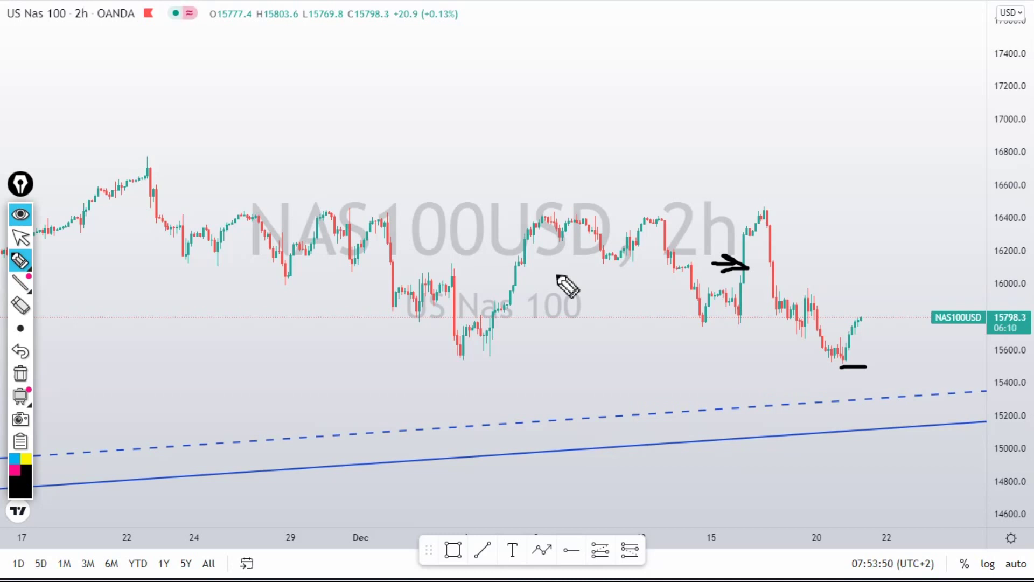
pyautogui.moveTo(873, 298); pyautogui.dragTo(897, 271)
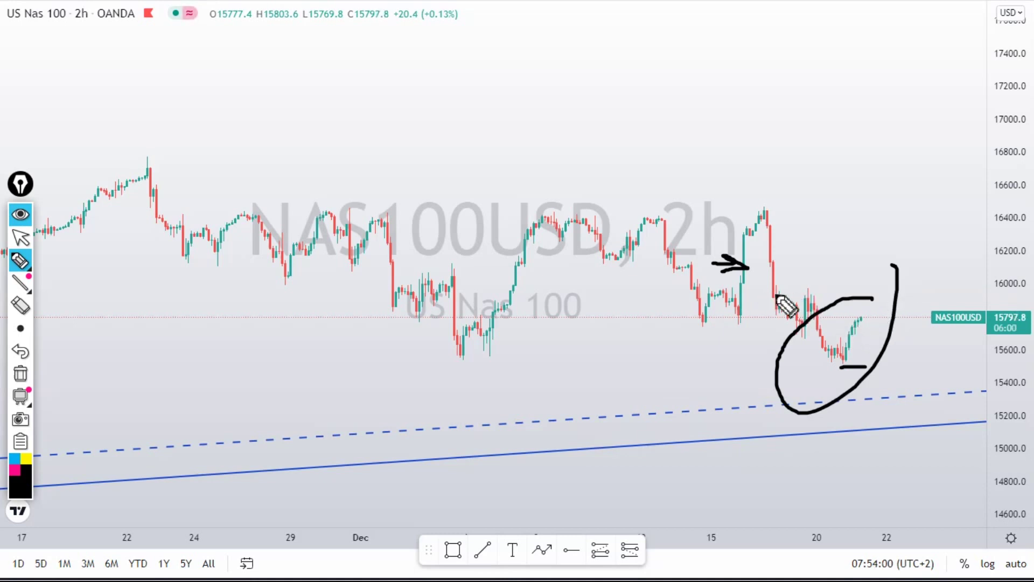
# Draw horizontal pen lines at the recent swing high near 15930, along the range highs near 16430, and along the lows near 15550.
pyautogui.moveTo(775, 294); pyautogui.dragTo(846, 295)
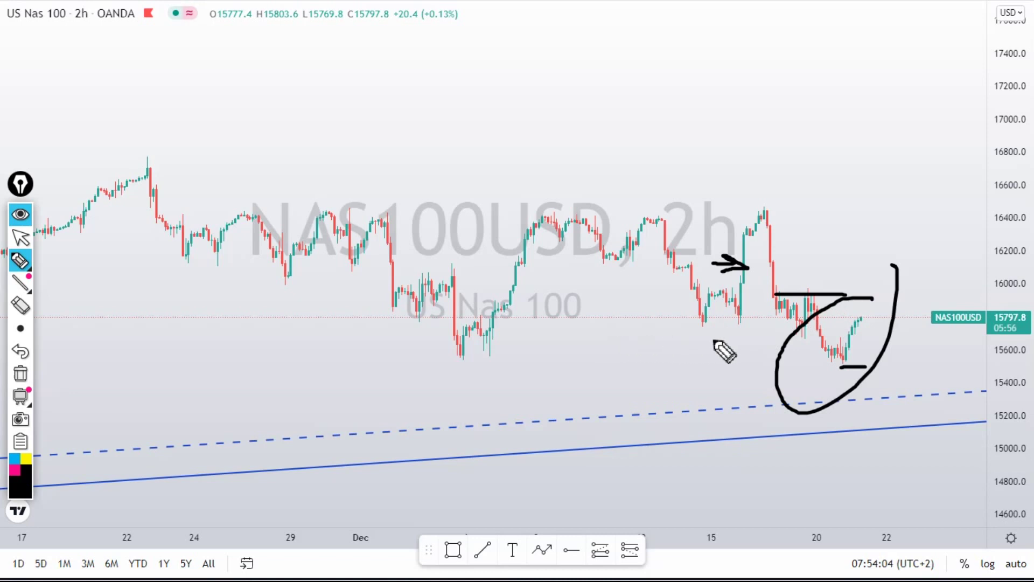
pyautogui.moveTo(195, 212); pyautogui.dragTo(793, 212)
pyautogui.moveTo(441, 355); pyautogui.dragTo(1032, 366)
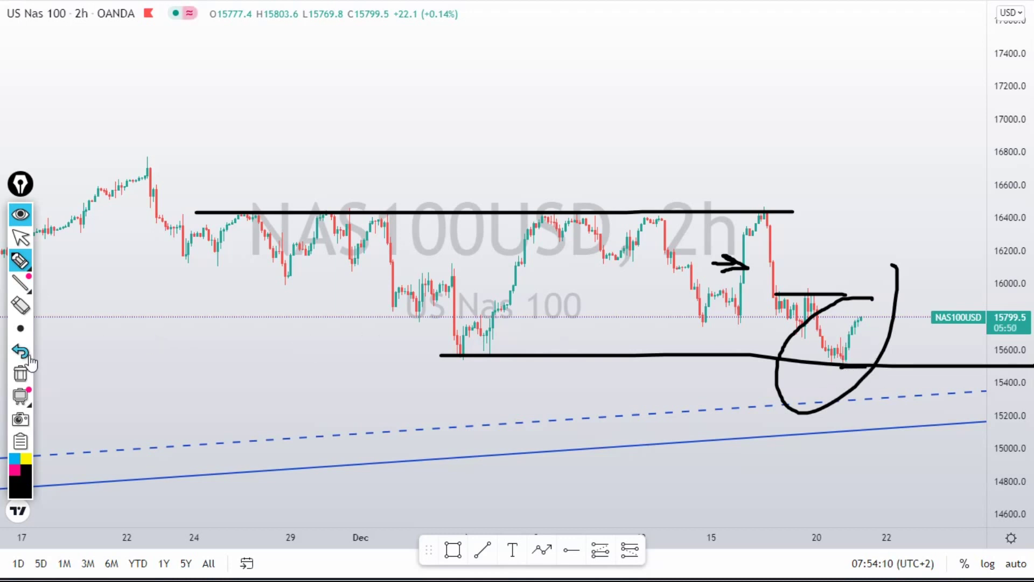
# Clear the pen marks, draw a support line from the early December lows to the recent low, and add a short line near 15700.
pyautogui.click(21, 374)
pyautogui.moveTo(446, 360); pyautogui.dragTo(909, 353)
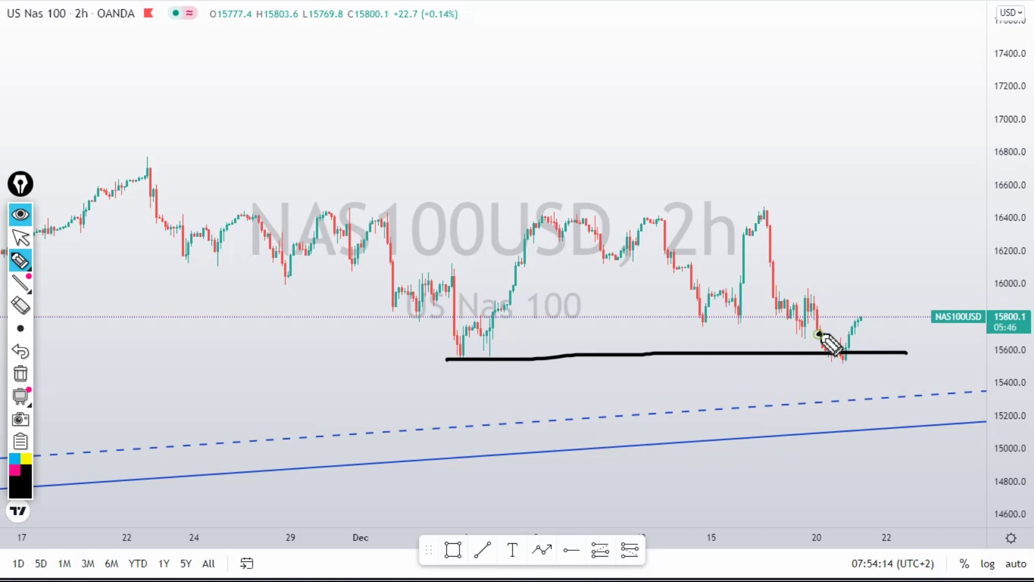
pyautogui.moveTo(818, 334); pyautogui.dragTo(869, 335)
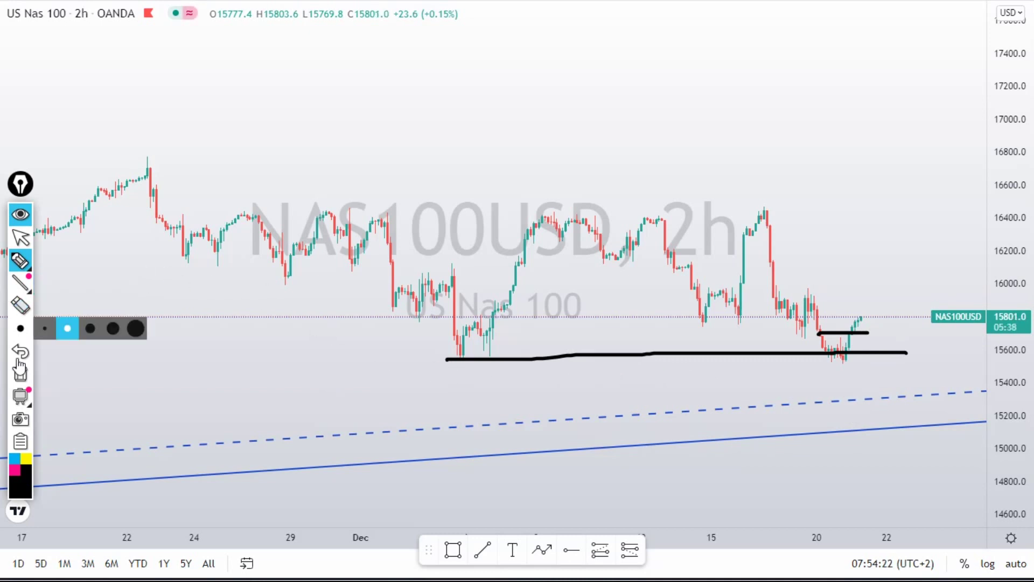
# Clear the support pen lines from the chart and switch from the pen back to the normal cursor.
pyautogui.moveTo(20, 261)
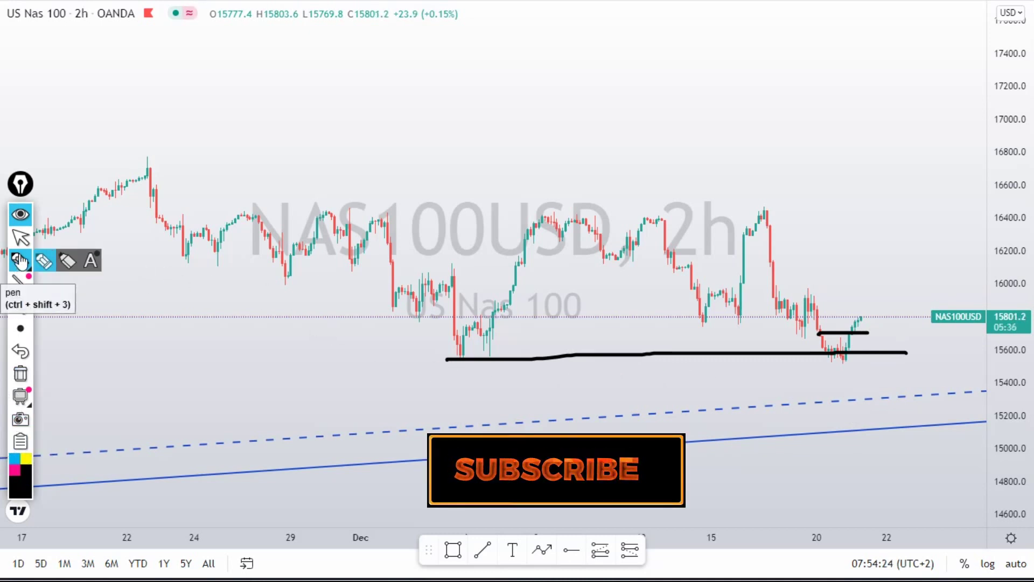
pyautogui.click(20, 373)
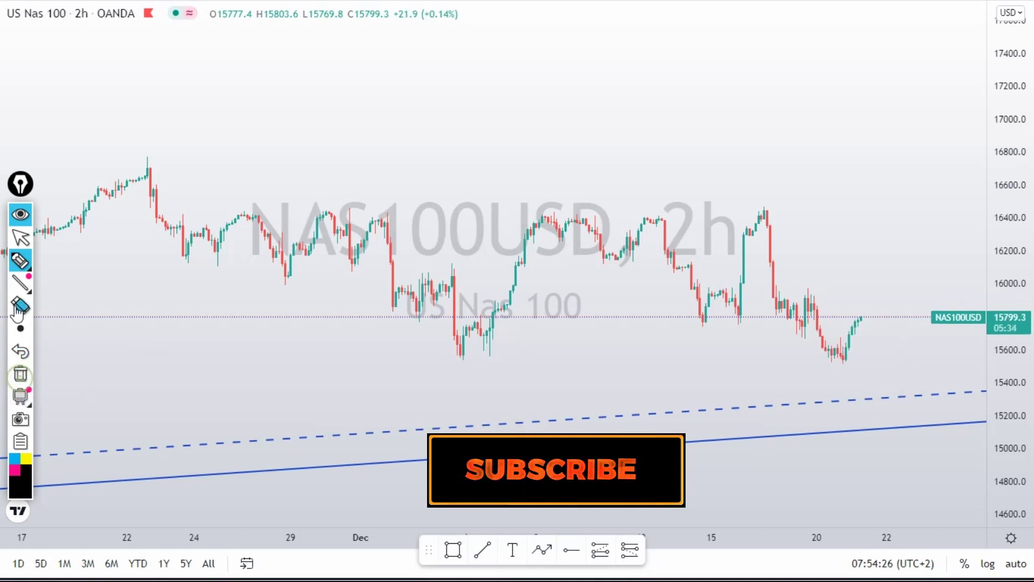
pyautogui.moveTo(20, 261)
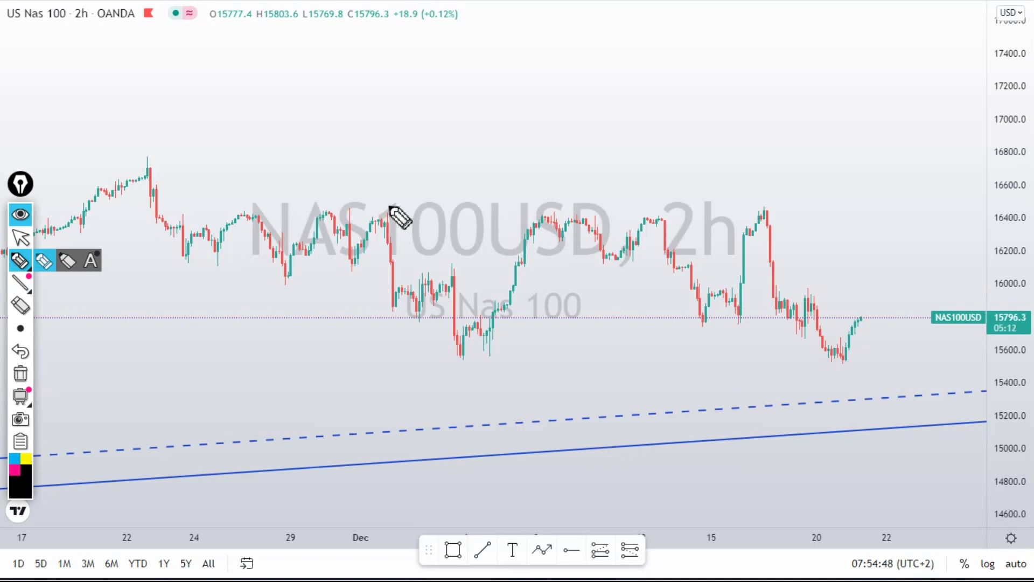
pyautogui.click(19, 239)
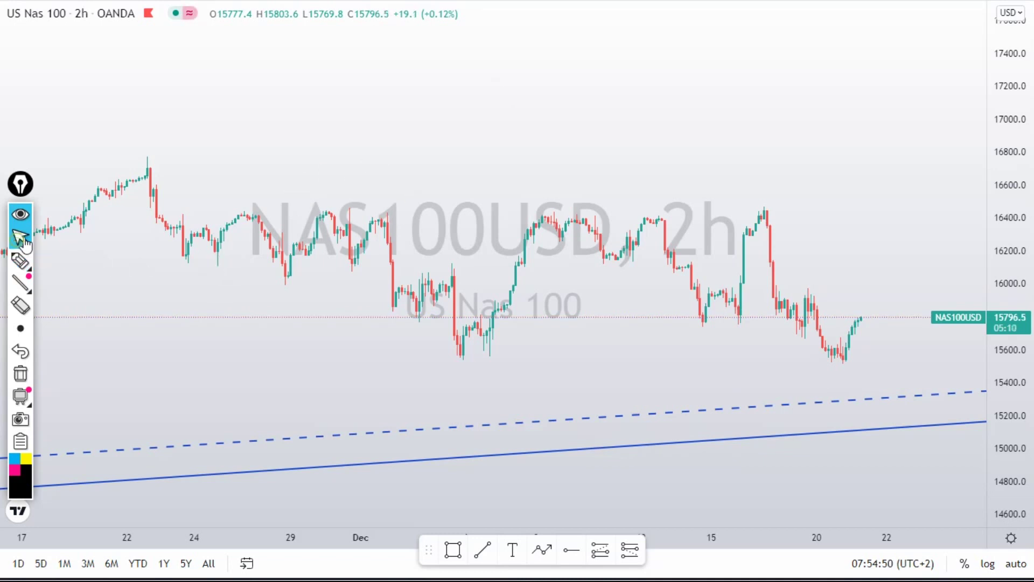